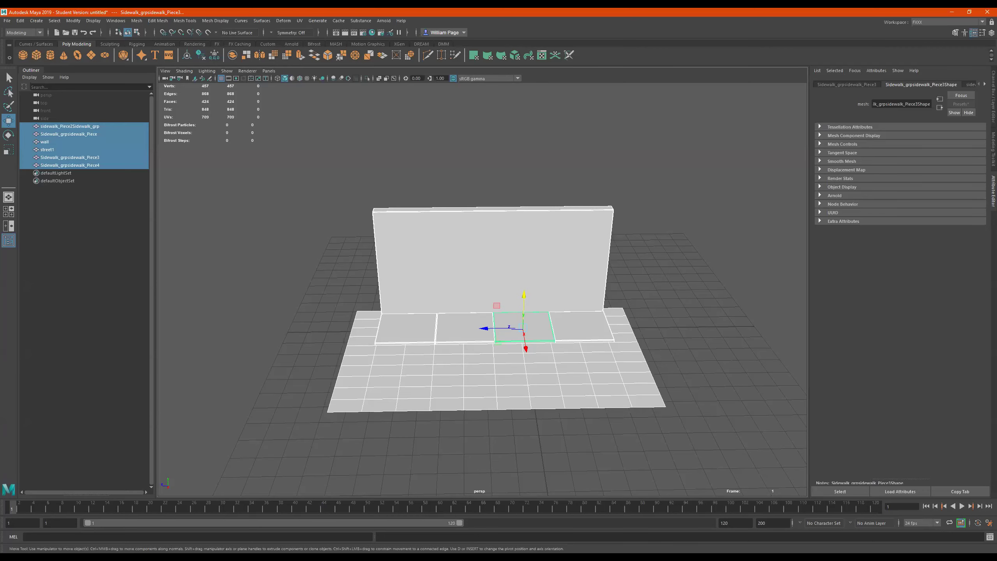
Add an Arnold area light to the wall and sidewalk scene
alt+drag(594, 245, 514, 213)
key(f)
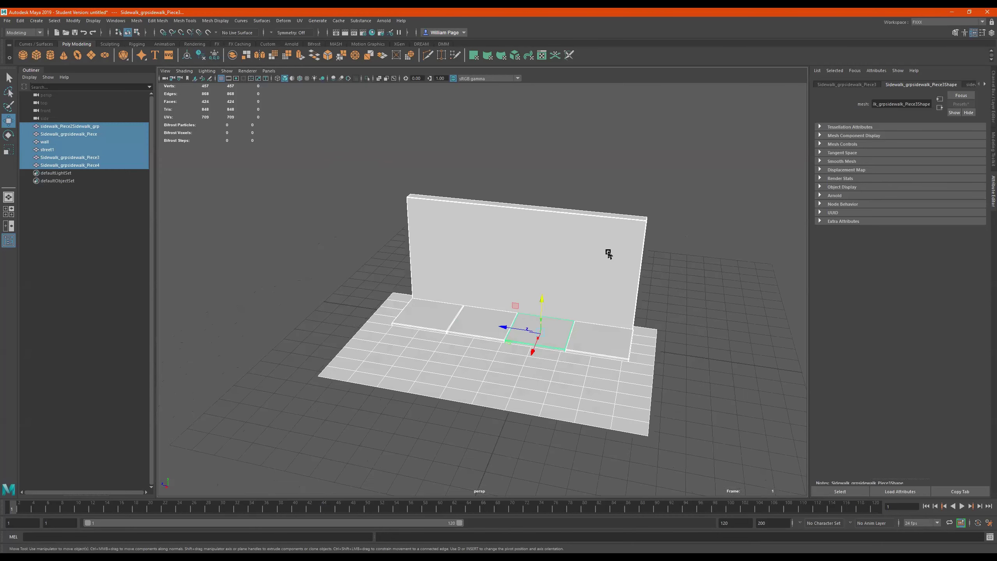
alt+drag(588, 280, 590, 281)
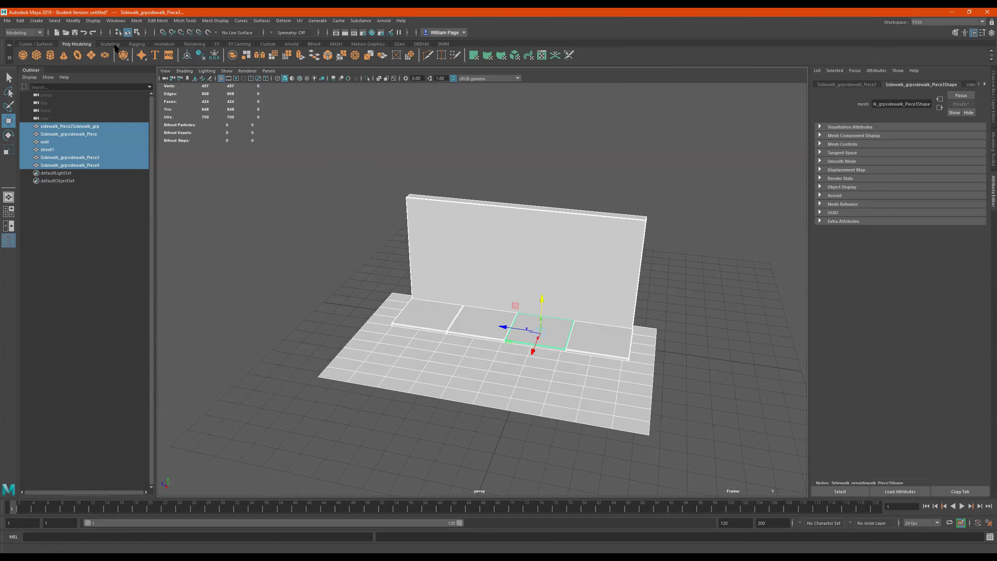
click(291, 43)
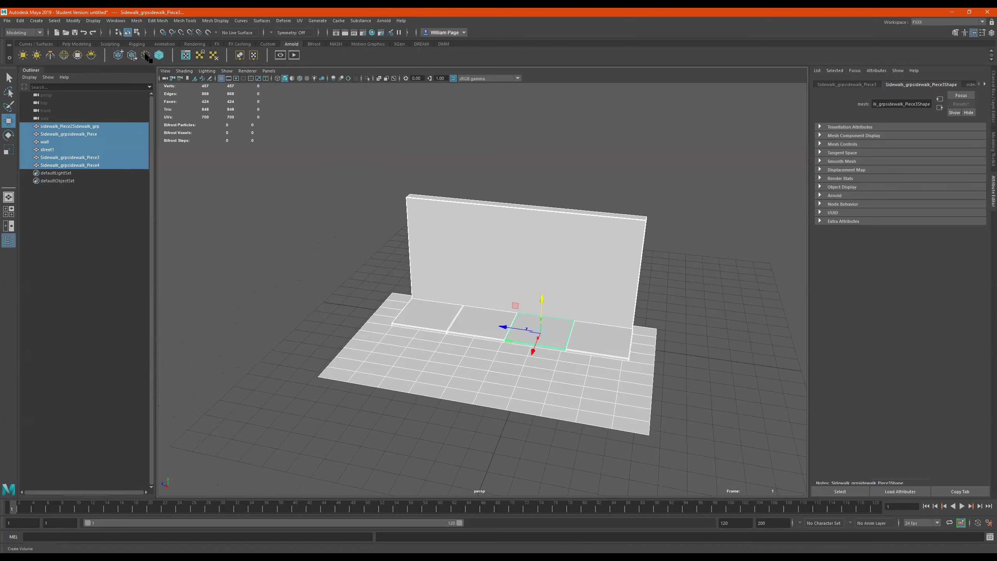
click(384, 20)
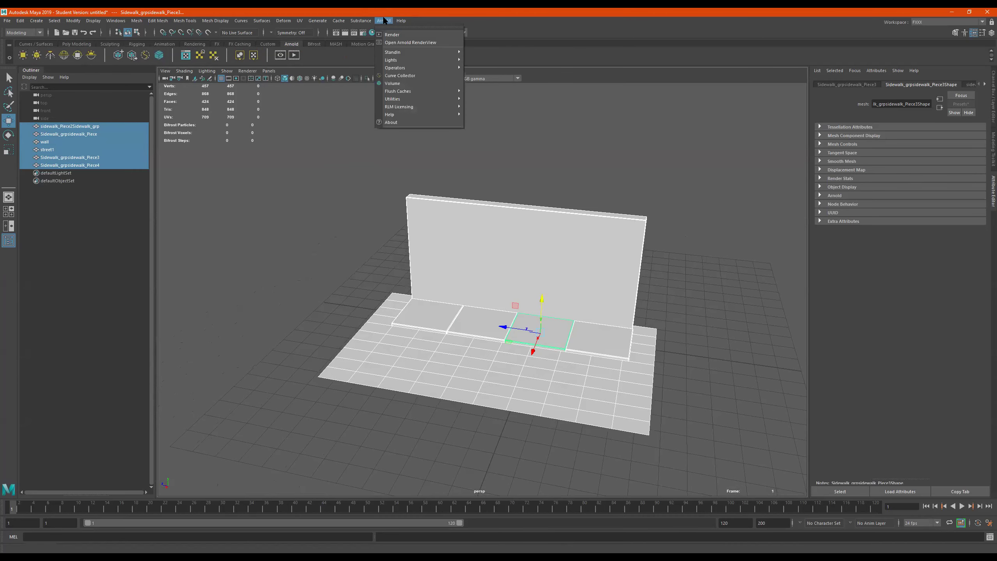
mouse_move(407, 70)
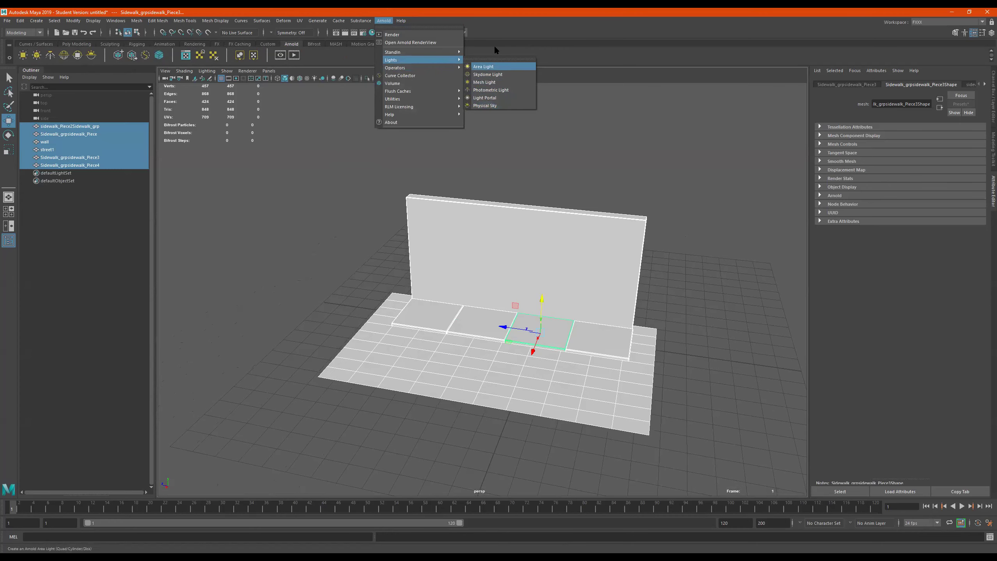
click(496, 66)
Raise the area light, move it out in front of the wall and rotate it to face the wall
alt+drag(601, 264, 583, 264)
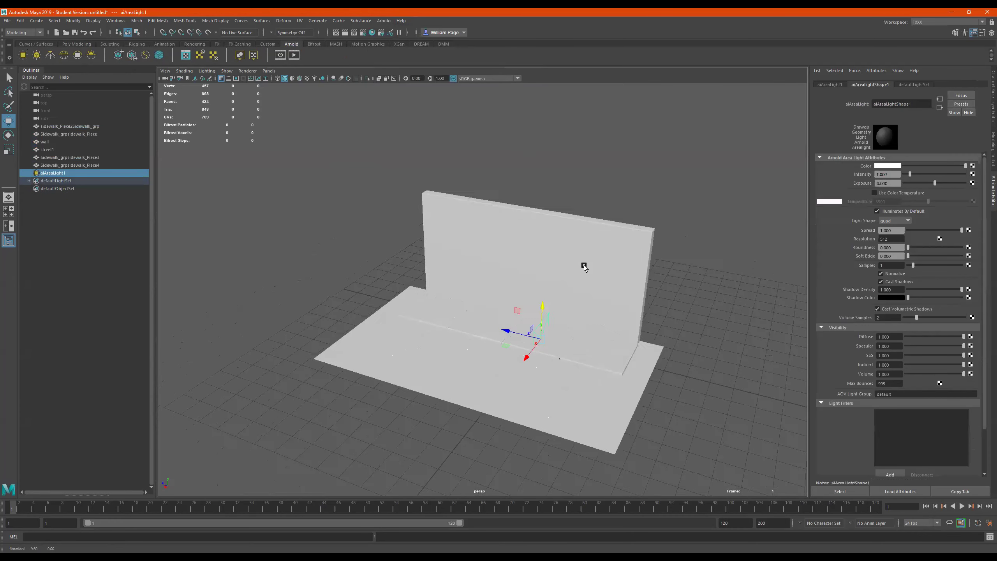
drag(543, 305, 533, 256)
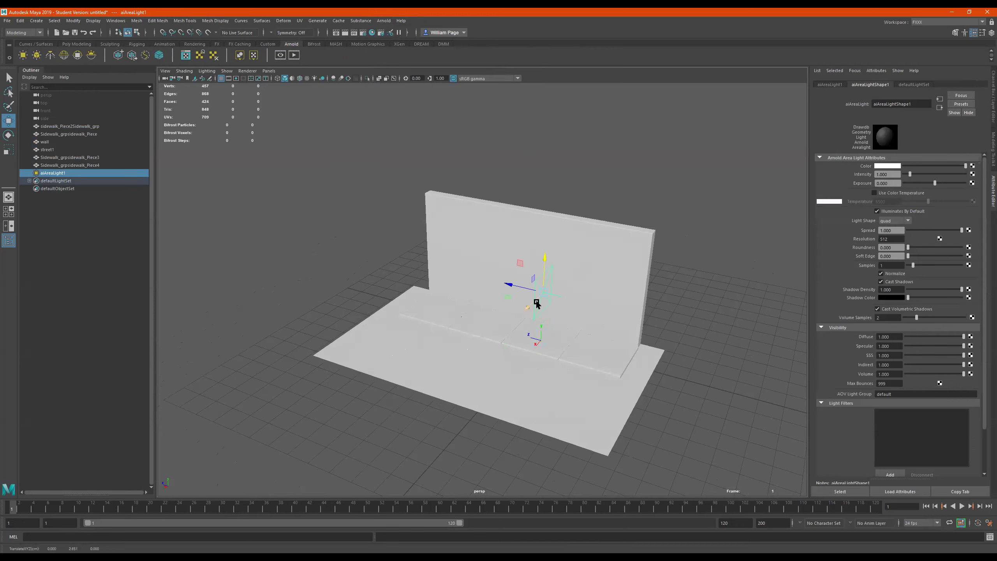
drag(527, 308, 503, 273)
alt+right_drag(526, 288, 578, 284)
alt+drag(579, 290, 496, 276)
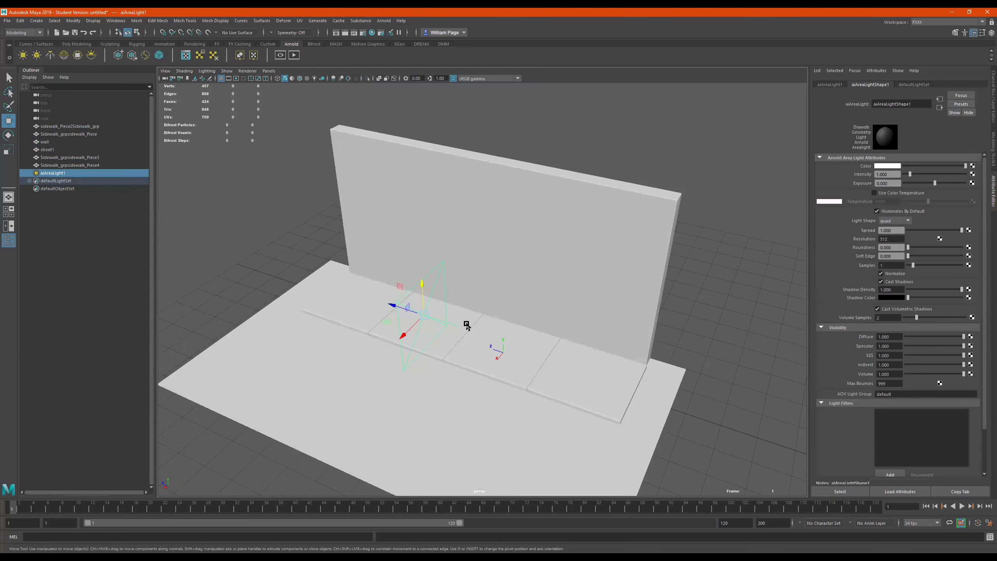
alt+drag(501, 333, 554, 303)
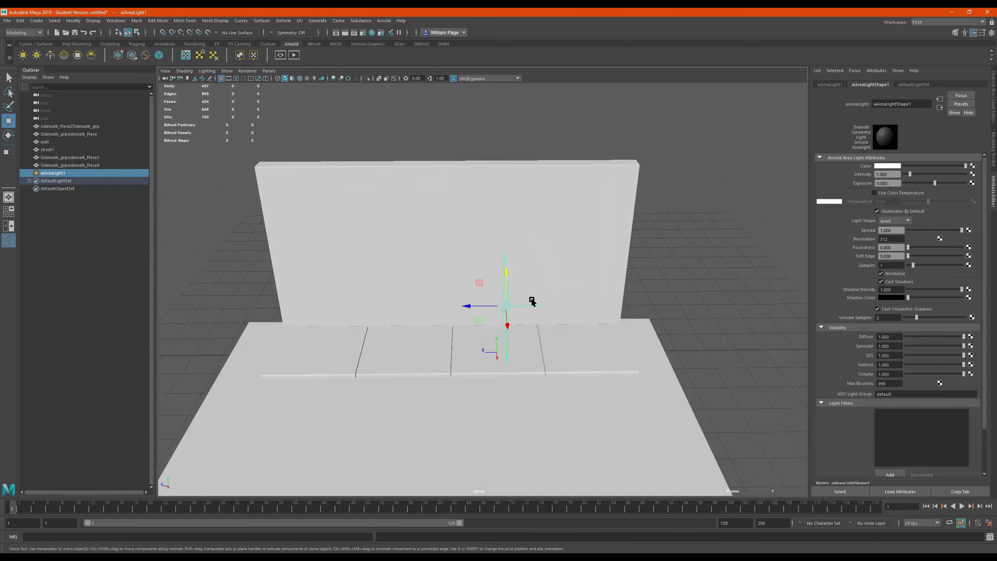
mouse_move(533, 299)
alt+mouse_down()
mouse_move(537, 348)
mouse_move(541, 288)
alt+mouse_up()
key(e)
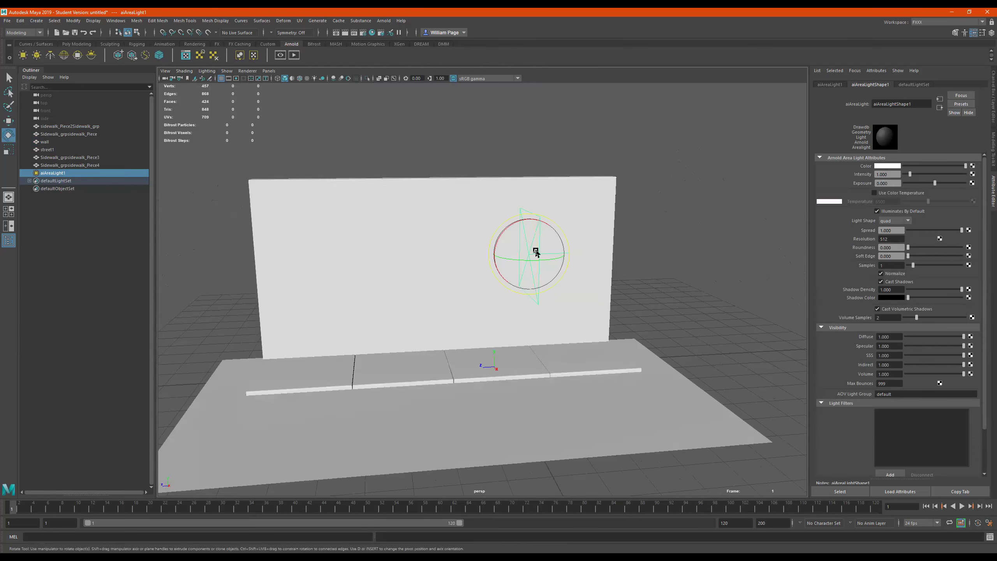
drag(501, 262, 536, 275)
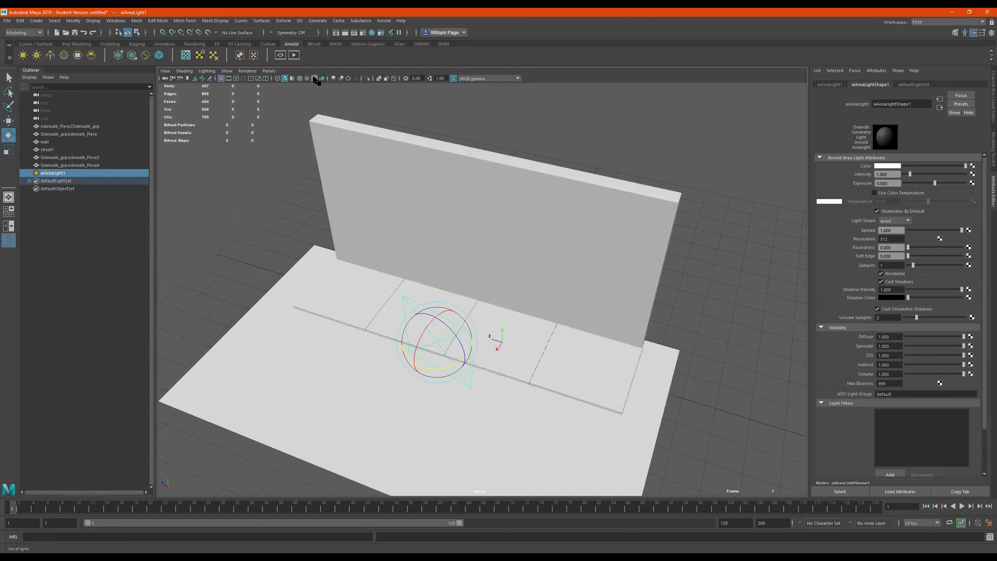
Switch the perspective view to shading with all scene lights
click(315, 78)
alt+drag(491, 251, 465, 275)
click(315, 79)
click(314, 78)
alt+drag(491, 228, 507, 212)
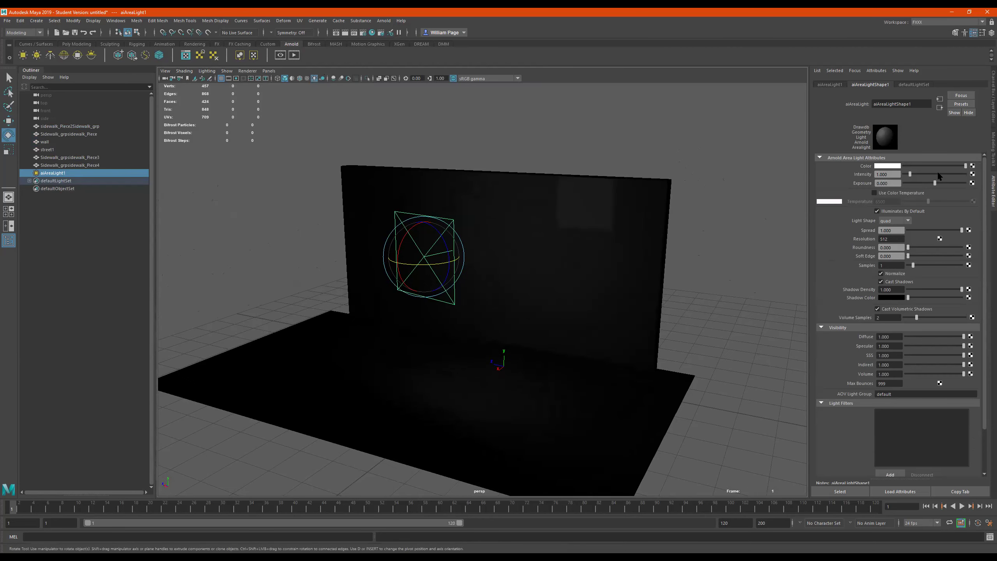
Raise the area light's exposure to 5
drag(945, 187, 984, 187)
alt+drag(516, 271, 484, 335)
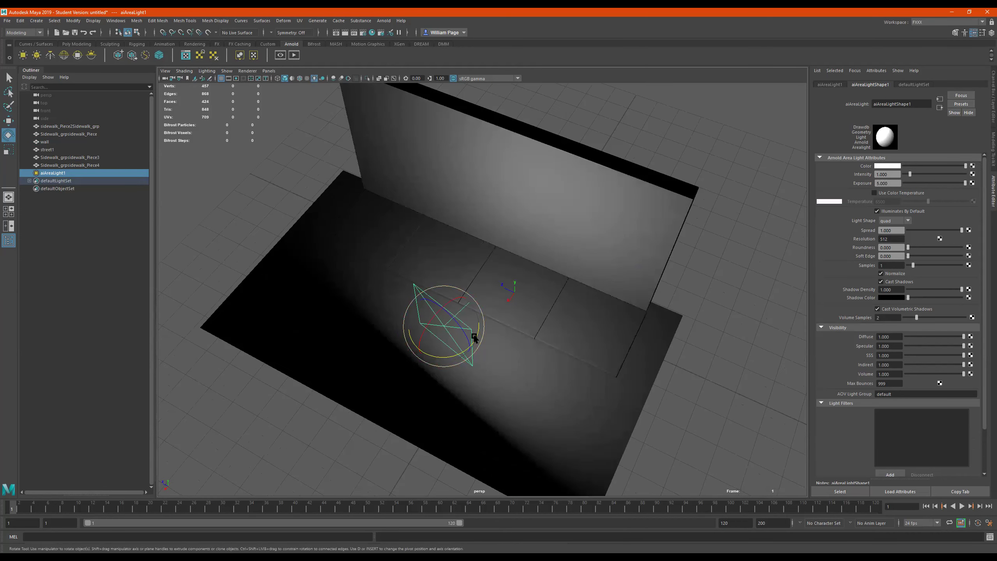
key(r)
key(e)
key(w)
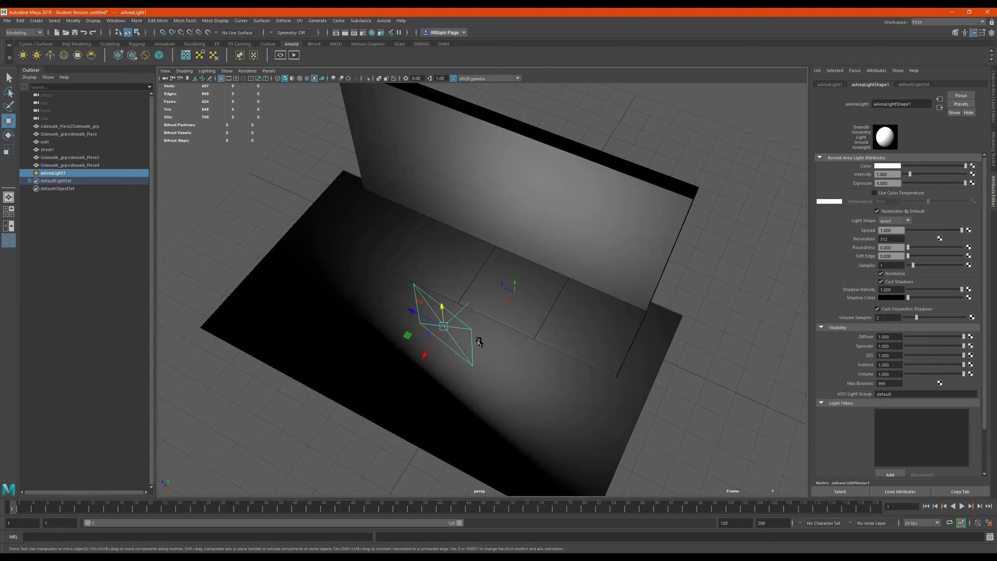
drag(412, 313, 508, 240)
Select the wall and rename its standard surface material to wallShader
click(630, 224)
alt+drag(630, 224, 686, 189)
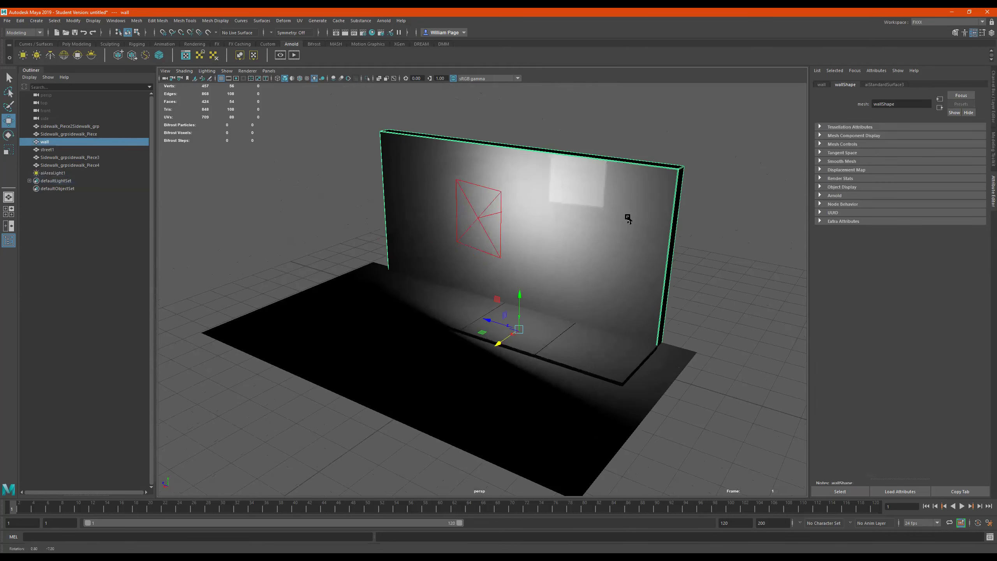
click(888, 84)
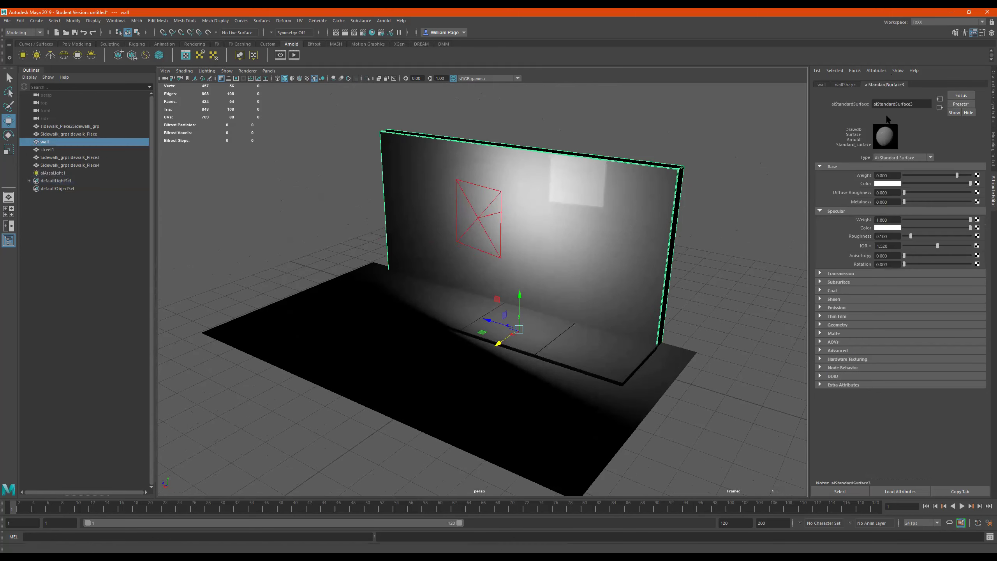
double_click(920, 103)
text(wallShader)
key(Return)
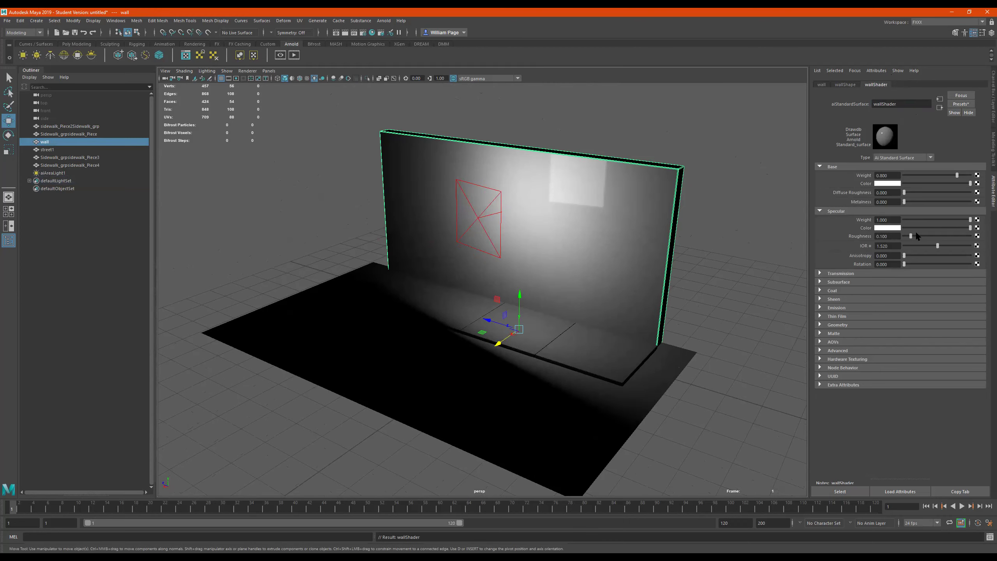
Adjust the wall material's specular roughness to about 0.232
drag(919, 236, 896, 242)
mouse_move(907, 238)
mouse_down()
mouse_move(942, 245)
mouse_move(919, 240)
mouse_up()
alt+drag(536, 258, 312, 189)
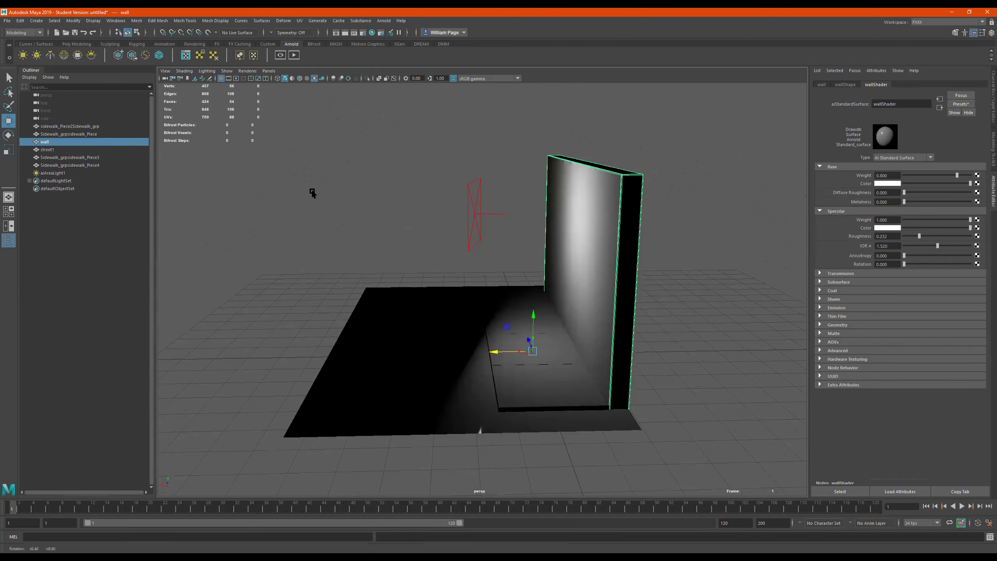
Select the area light and show its translate, rotate and scale channels
click(55, 173)
alt+drag(483, 279, 597, 221)
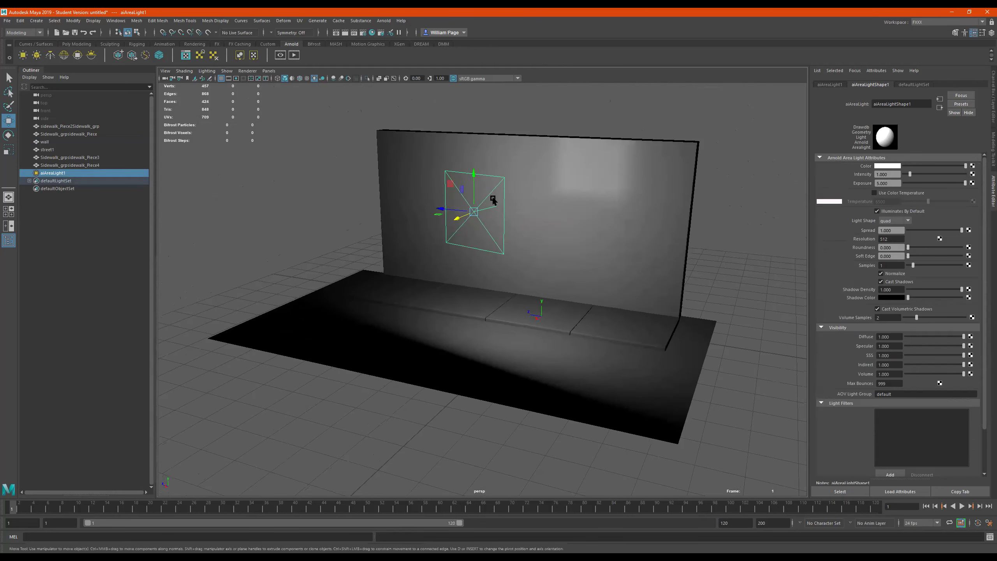
alt+drag(493, 210, 503, 241)
key(r)
key(e)
click(840, 85)
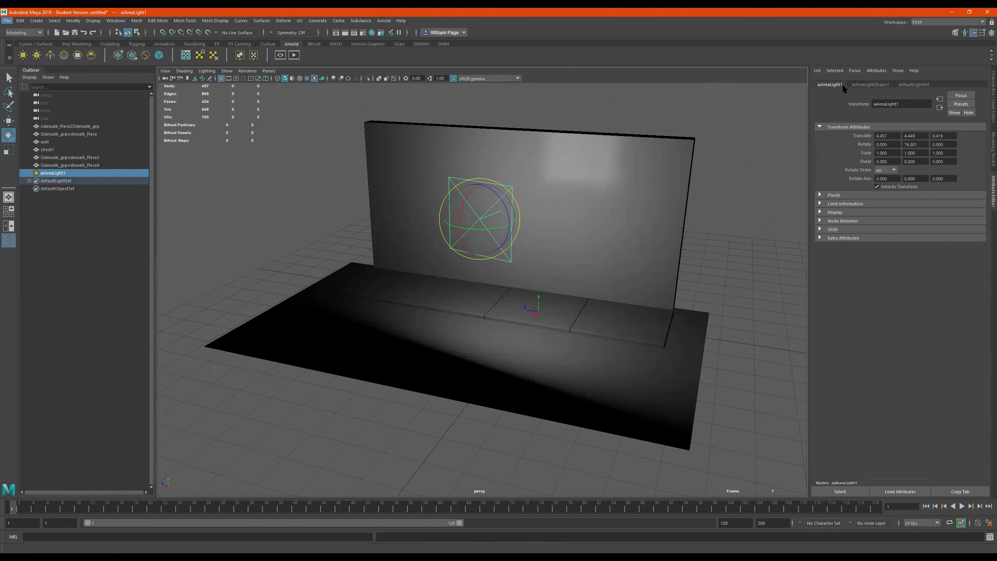
click(992, 94)
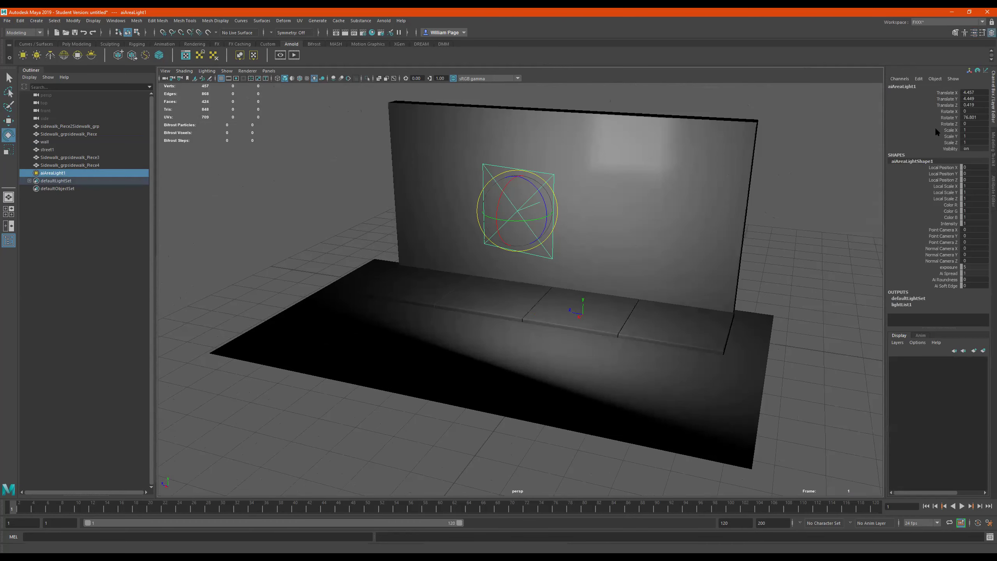
alt+drag(571, 212, 574, 224)
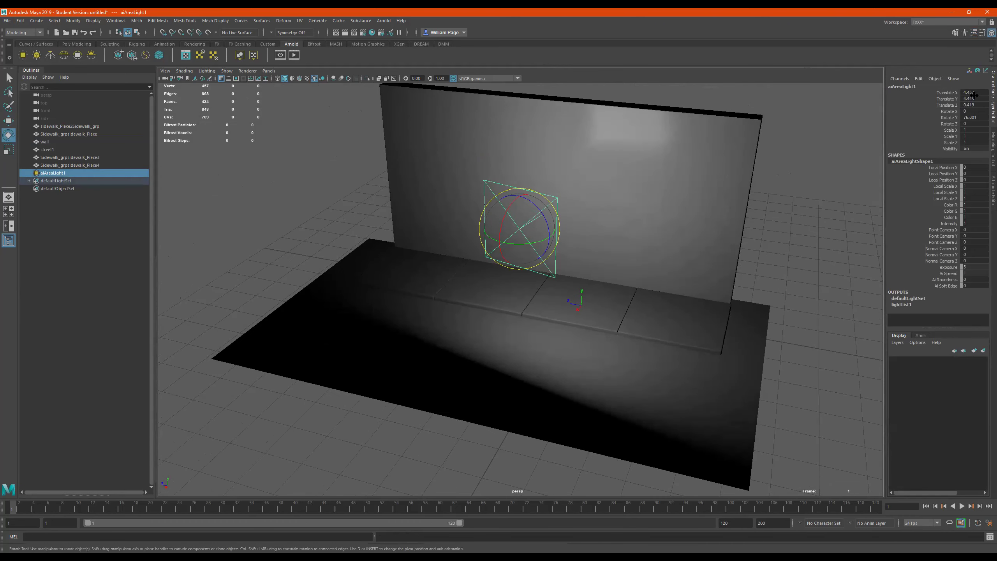
Square the area light to the wall by trying a Y rotation of 0 and settling on 90
double_click(980, 118)
text(0)
key(Return)
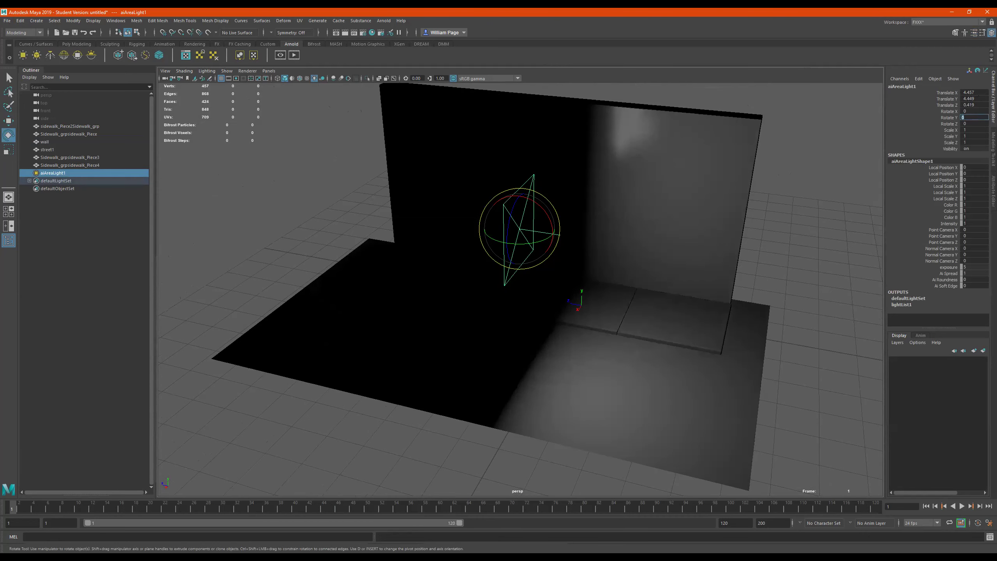
alt+drag(566, 272, 584, 279)
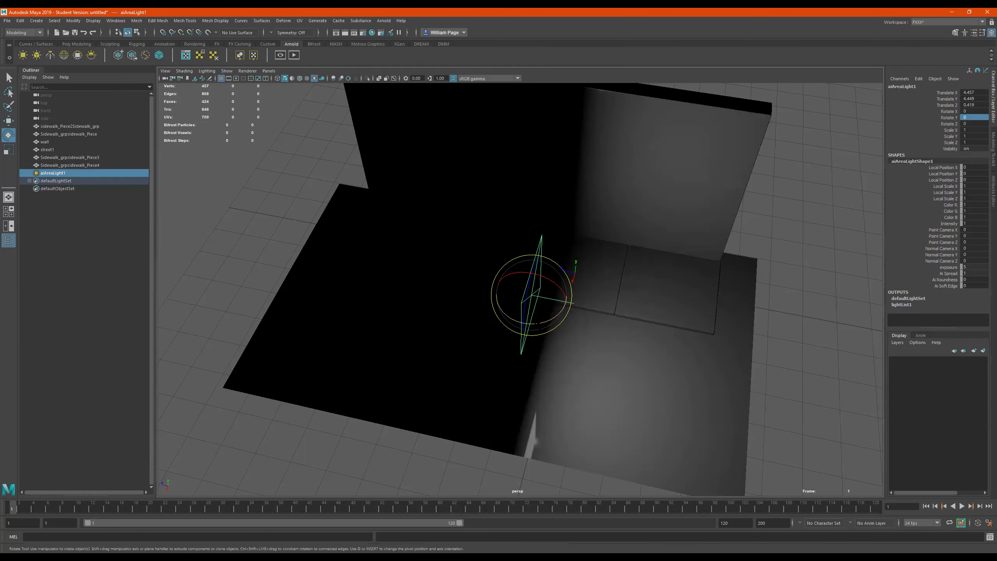
drag(566, 305, 594, 304)
key(space)
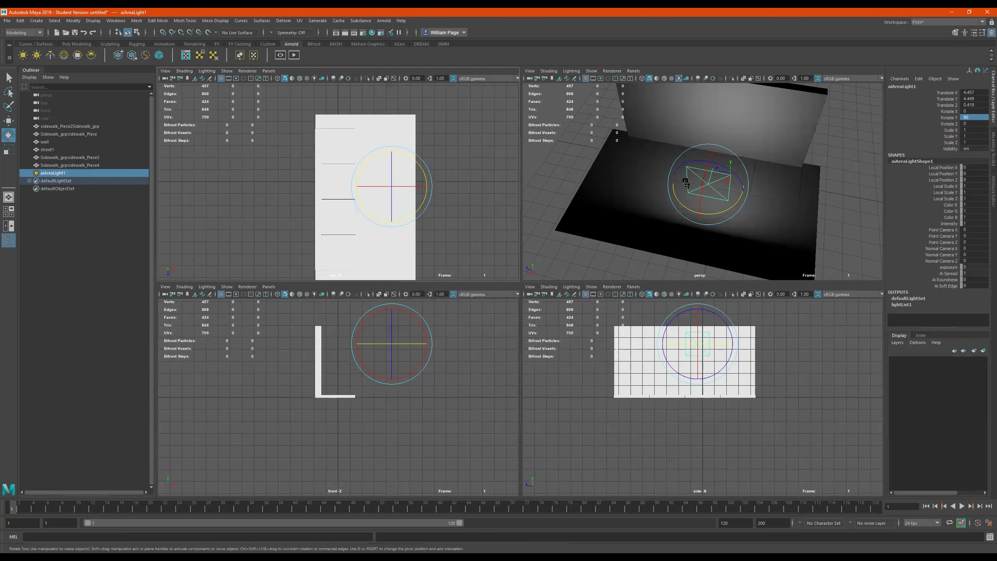
key(space)
Move the area light lower, closer to the wall and along its length, to about 2.49 in Y and 1.89 in Z
mouse_move(630, 263)
alt+mouse_down()
mouse_move(652, 289)
mouse_move(630, 248)
mouse_move(622, 251)
alt+mouse_up()
key(r)
key(e)
key(r)
key(e)
key(w)
drag(535, 175, 532, 254)
alt+drag(533, 255, 488, 353)
alt+drag(488, 352, 483, 316)
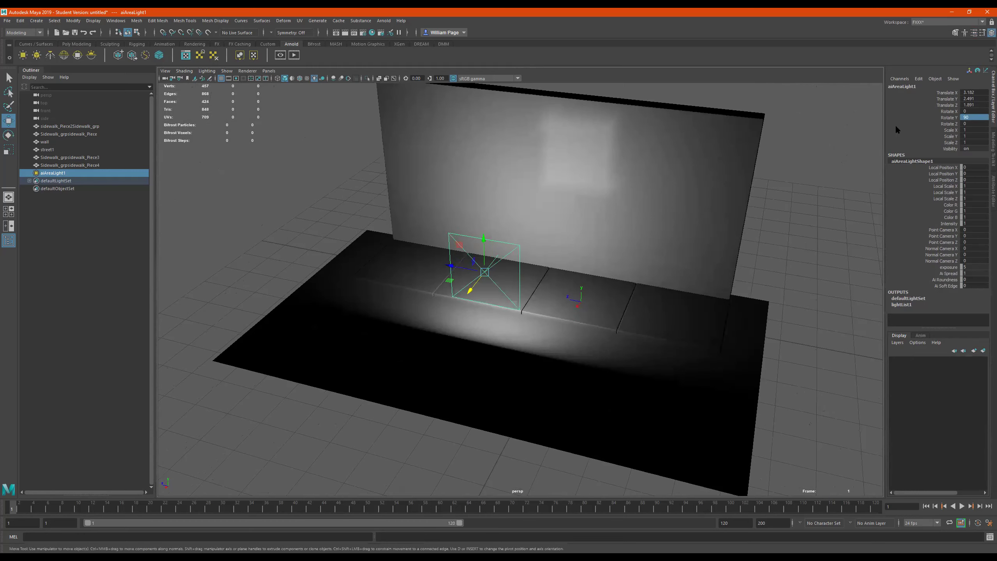
Open the area light's shape attributes for editing
click(993, 188)
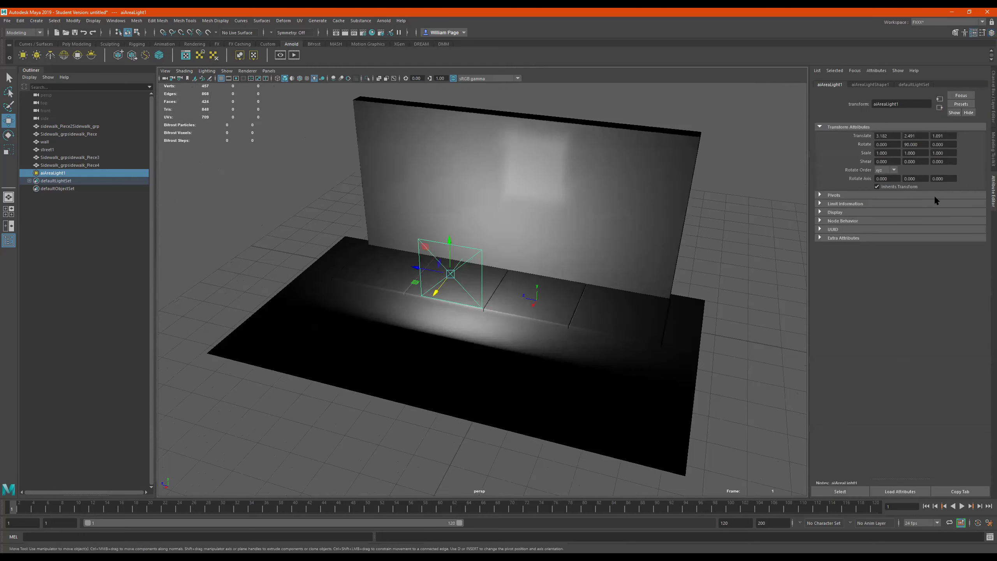
click(885, 85)
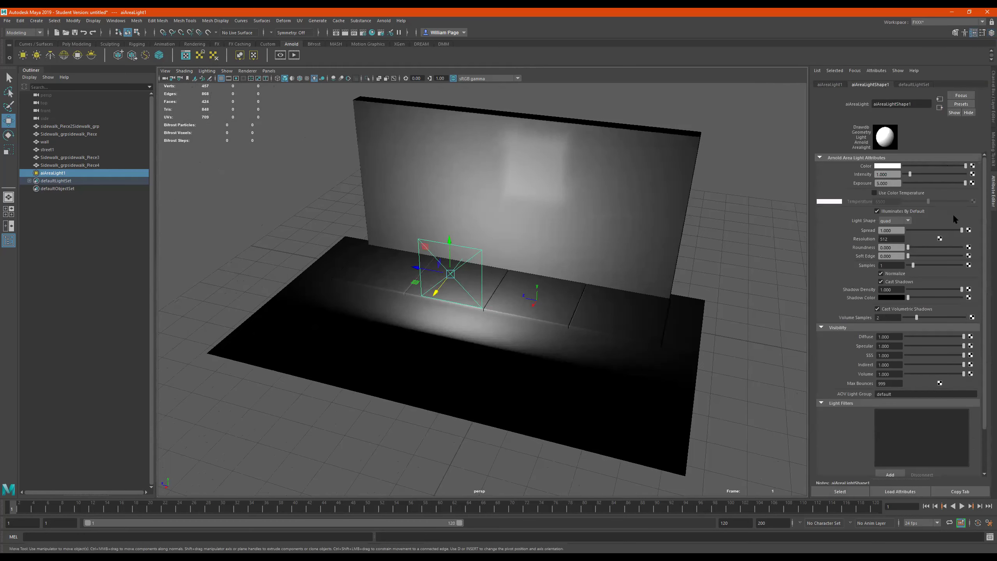
alt+drag(625, 270, 624, 269)
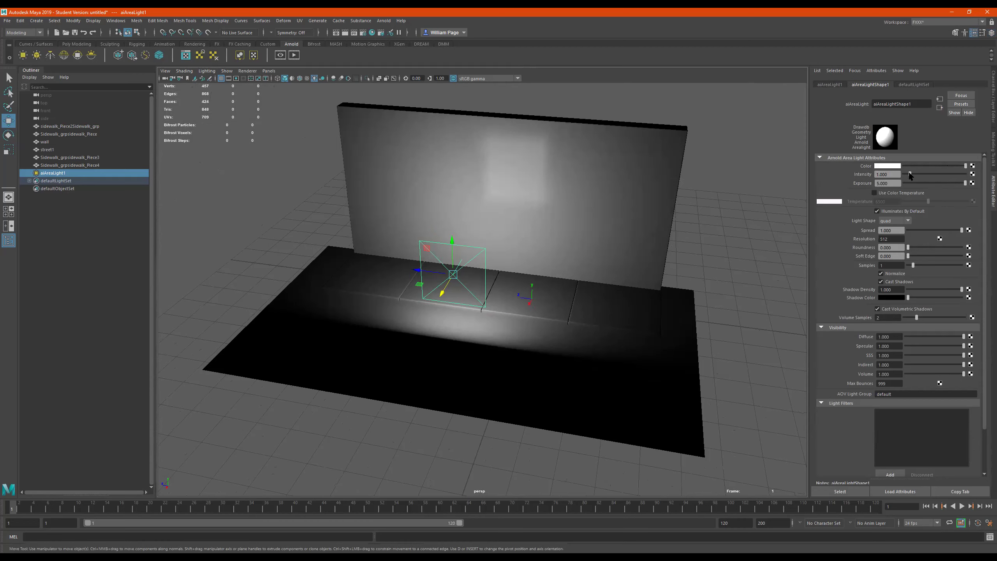
Try lowering the area light's intensity and undo the change
drag(910, 174, 890, 176)
key(ctrl+z)
alt+drag(568, 232, 568, 219)
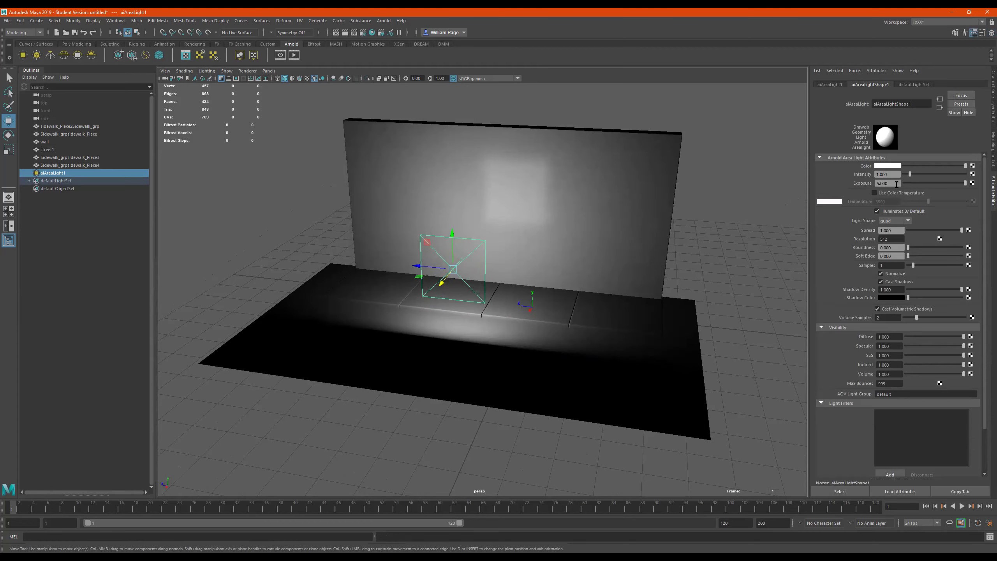
Try the area light's exposure at 15 and return it to 5
drag(921, 182, 982, 184)
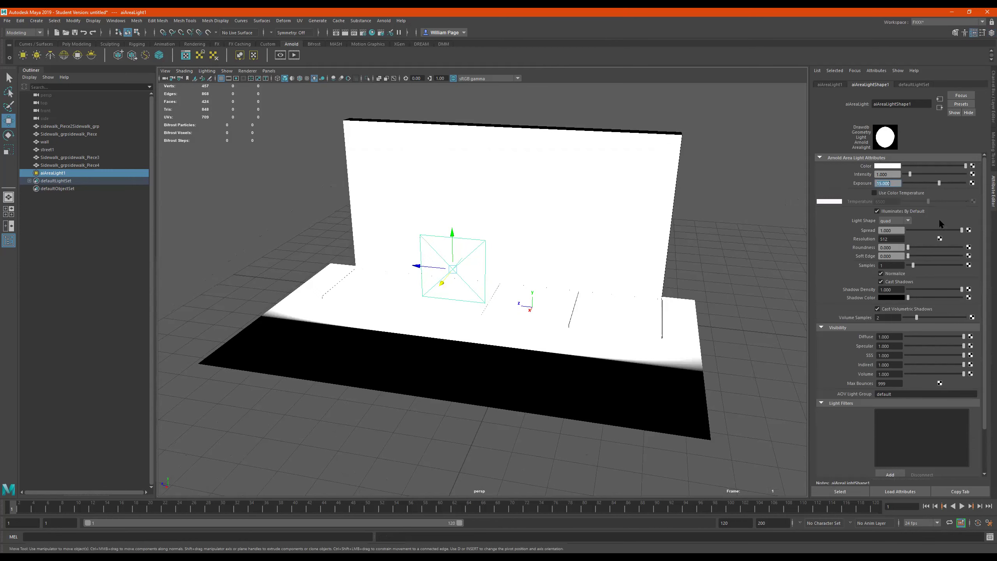
mouse_move(939, 184)
mouse_down()
mouse_move(956, 184)
mouse_move(921, 182)
mouse_up()
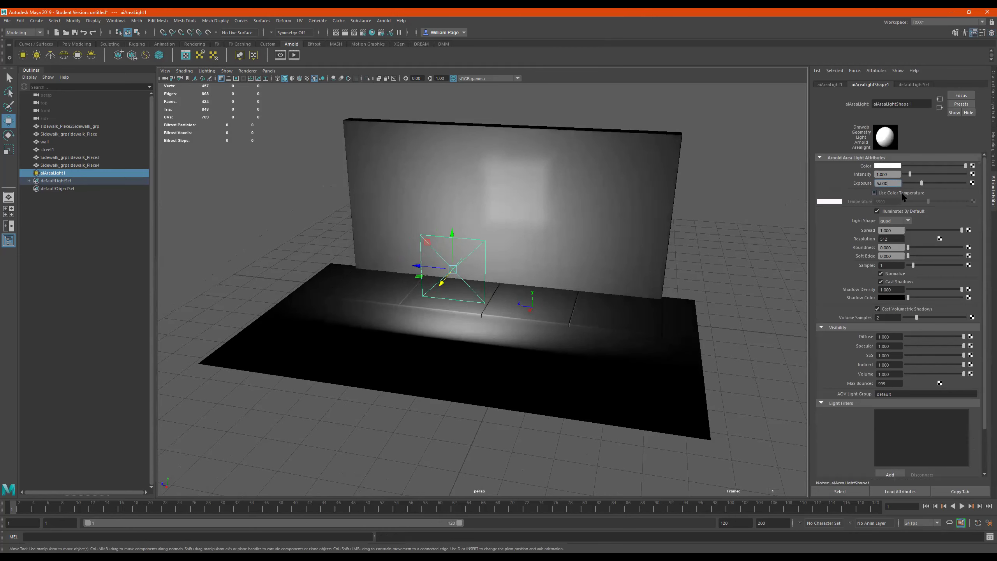
alt+drag(528, 240, 519, 246)
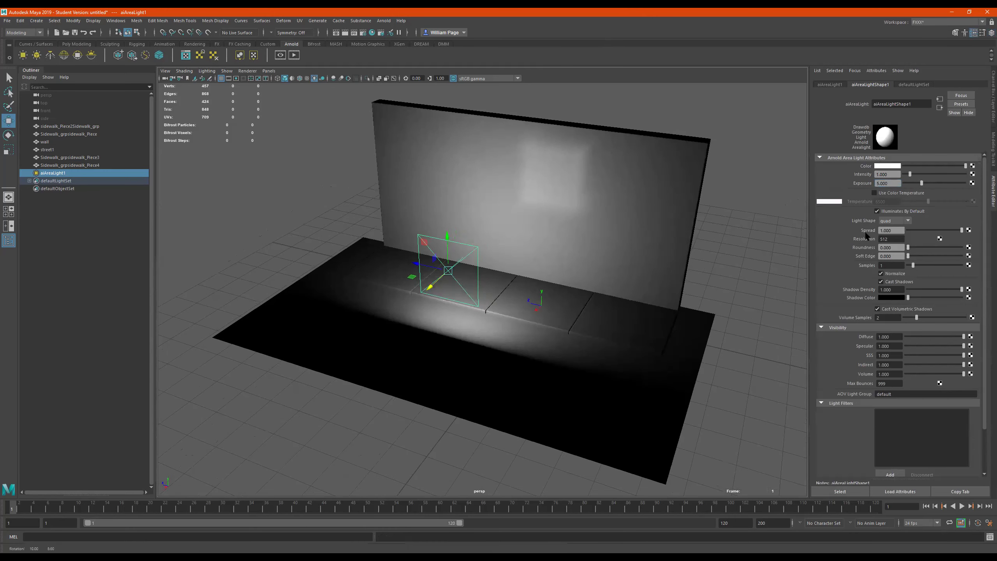
Enable color temperature on the area light and lower it to a warm orange of about 1315
click(896, 194)
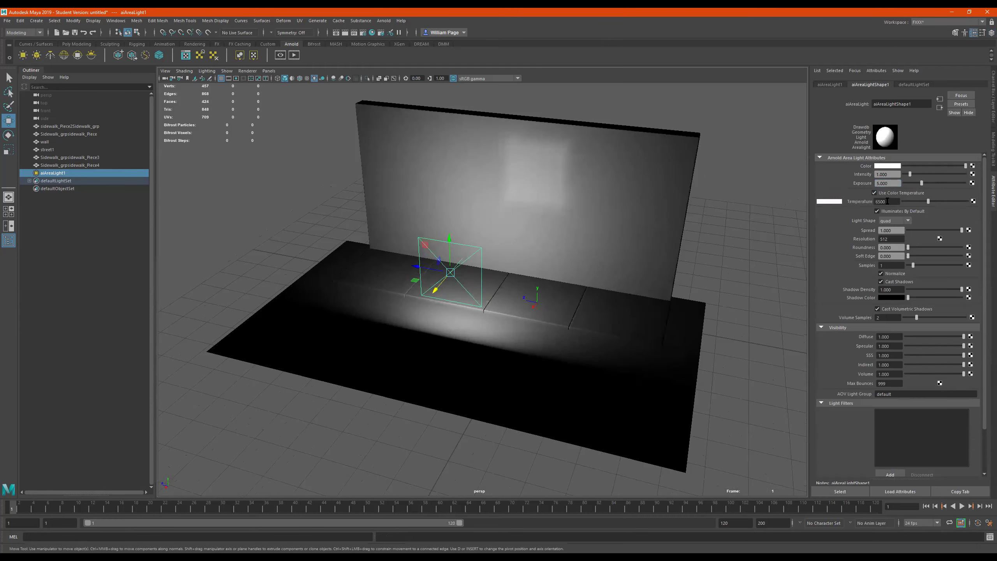
click(905, 200)
alt+drag(526, 240, 471, 264)
scroll(581, 243, up, 1)
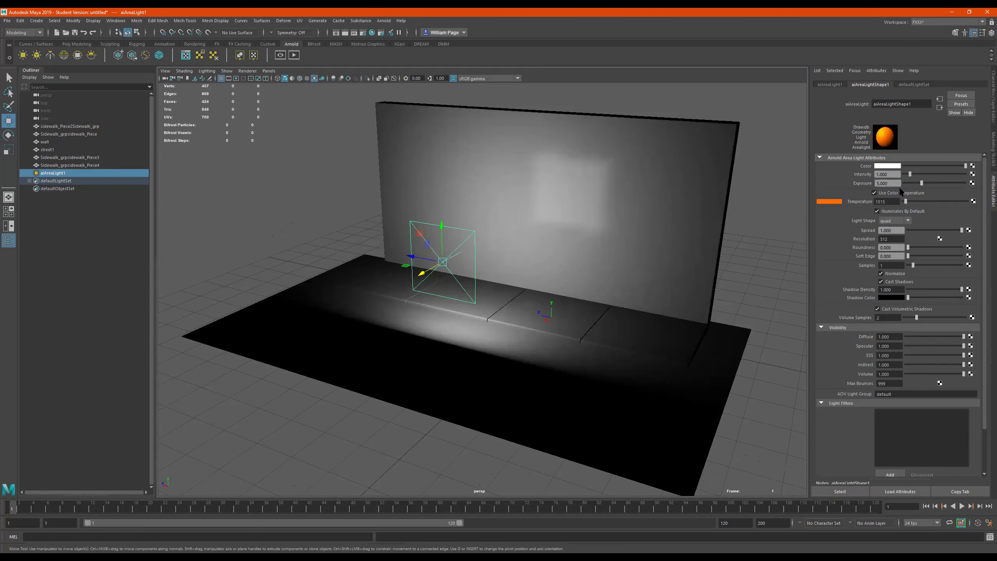
Raise the area light's color temperature to about 5724 and tint its light color orange
mouse_move(909, 204)
mouse_down()
mouse_move(956, 199)
mouse_move(904, 202)
mouse_move(925, 202)
mouse_up()
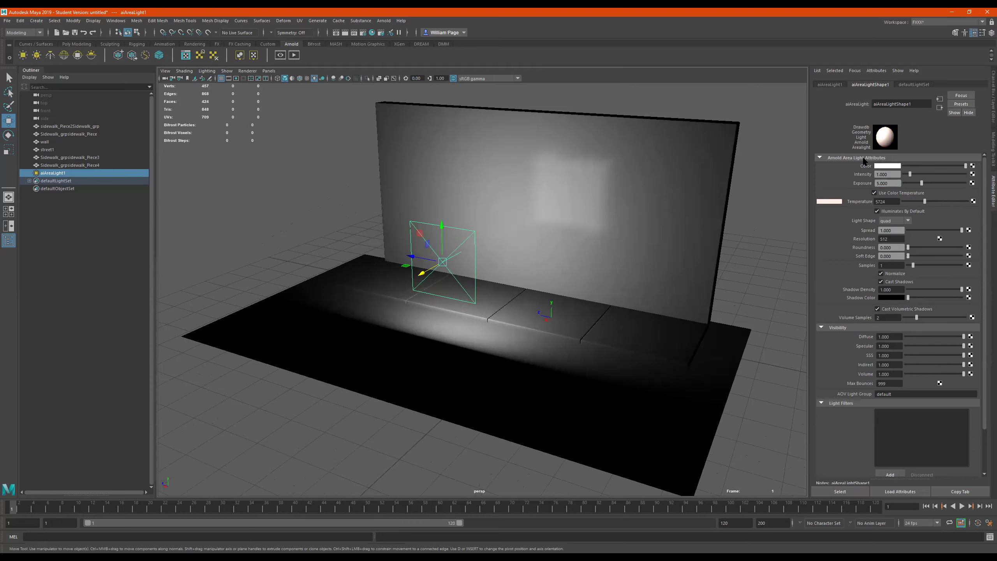
click(884, 166)
drag(839, 186, 897, 200)
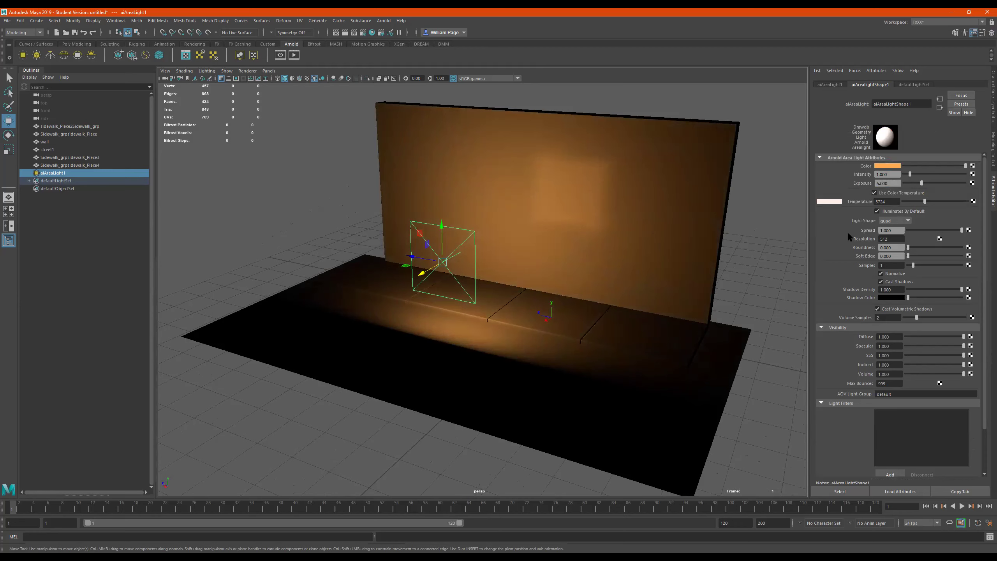
Turn off the area light's color temperature, then try a yellow light color and reset it to white
click(874, 192)
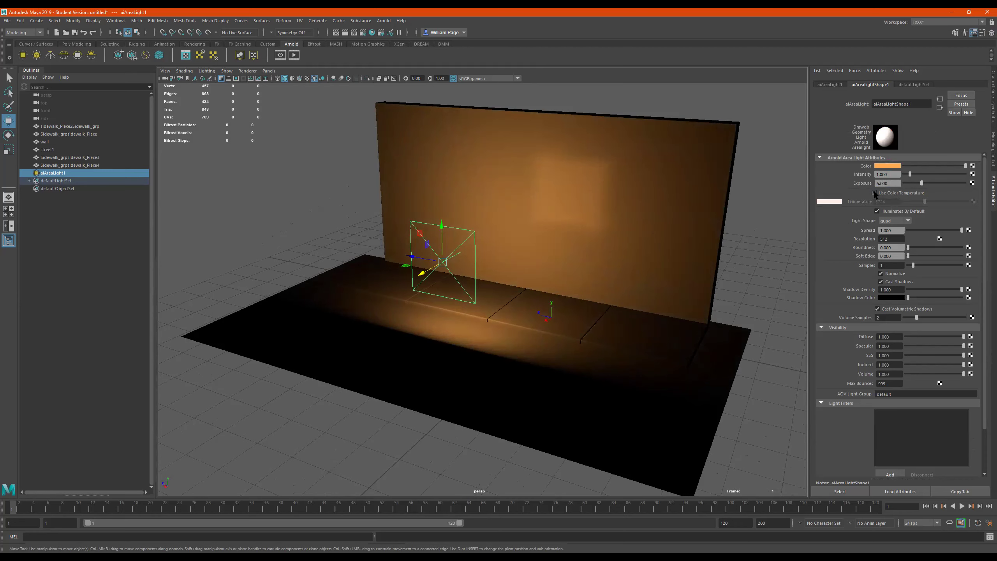
click(888, 166)
mouse_move(866, 189)
mouse_down()
mouse_move(883, 192)
mouse_move(861, 190)
mouse_up()
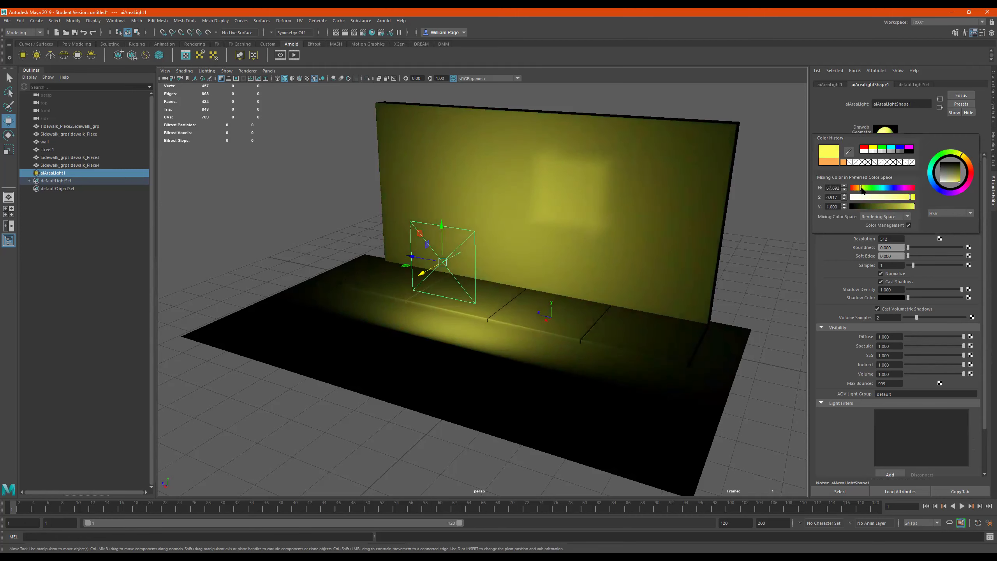
click(863, 152)
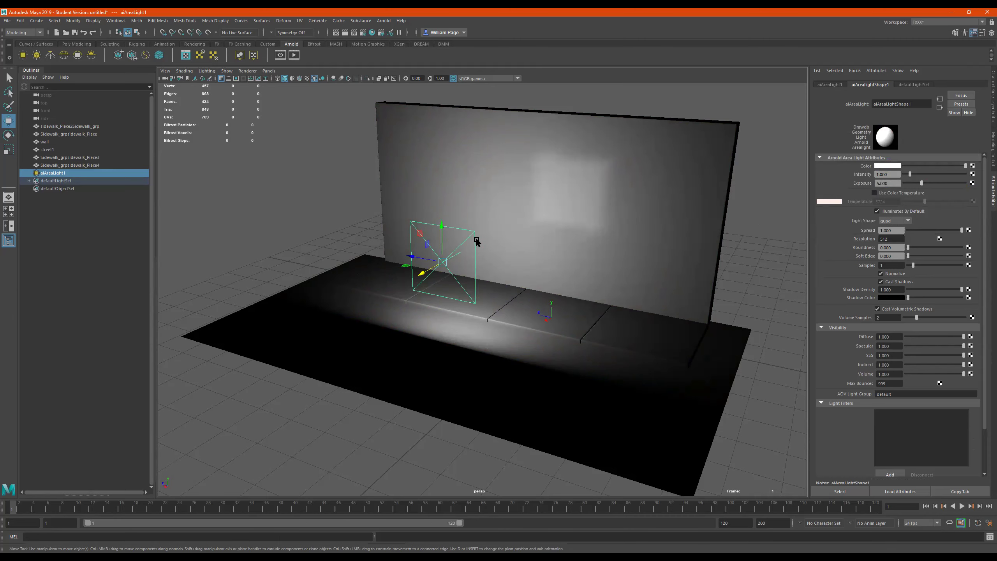
Stretch the area light to about 4.2 times its width and flatten it into a thin horizontal strip
alt+drag(475, 237, 600, 275)
key(r)
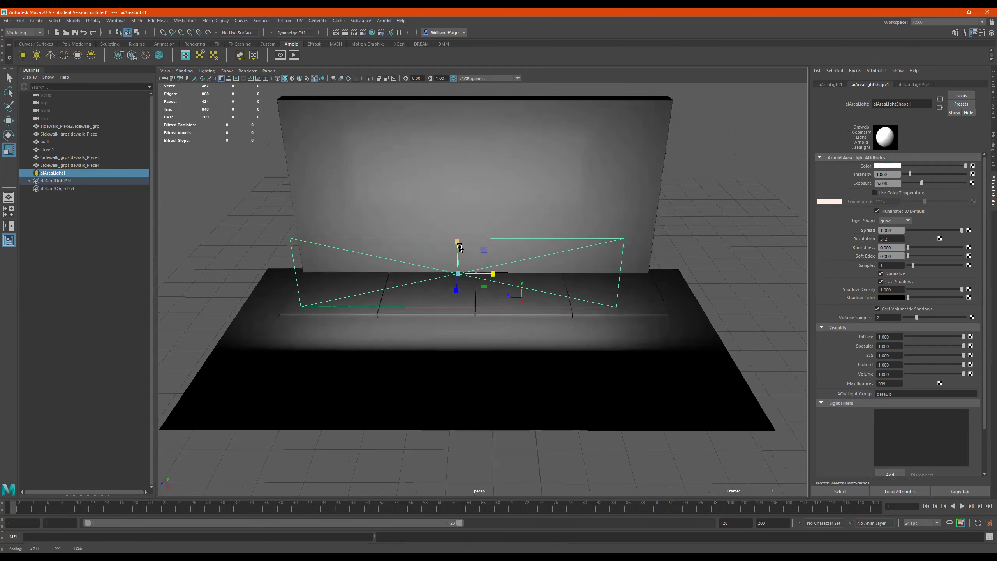
drag(456, 242, 459, 283)
drag(438, 247, 443, 262)
Lower the area light's exposure and readjust the width of the strip-shaped light
drag(921, 183, 917, 183)
alt+drag(535, 259, 549, 246)
drag(480, 268, 561, 275)
mouse_move(480, 268)
mouse_down()
mouse_move(565, 277)
mouse_move(452, 261)
mouse_move(547, 263)
mouse_move(491, 257)
mouse_up()
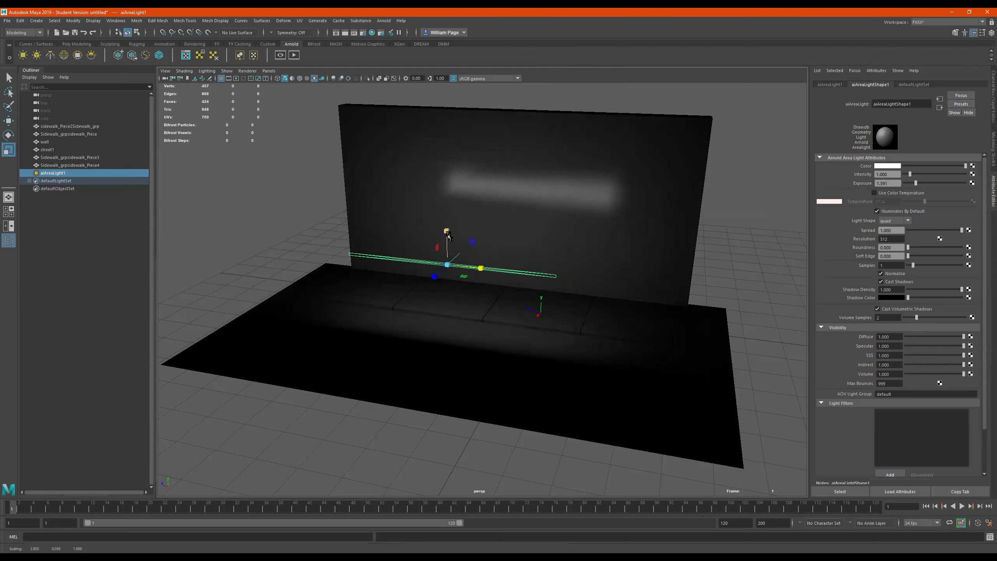
Scale the area light taller into a large rectangular panel and set its exposure to about 4.318
drag(448, 235, 521, 159)
alt+drag(561, 275, 437, 245)
key(e)
key(r)
key(e)
key(w)
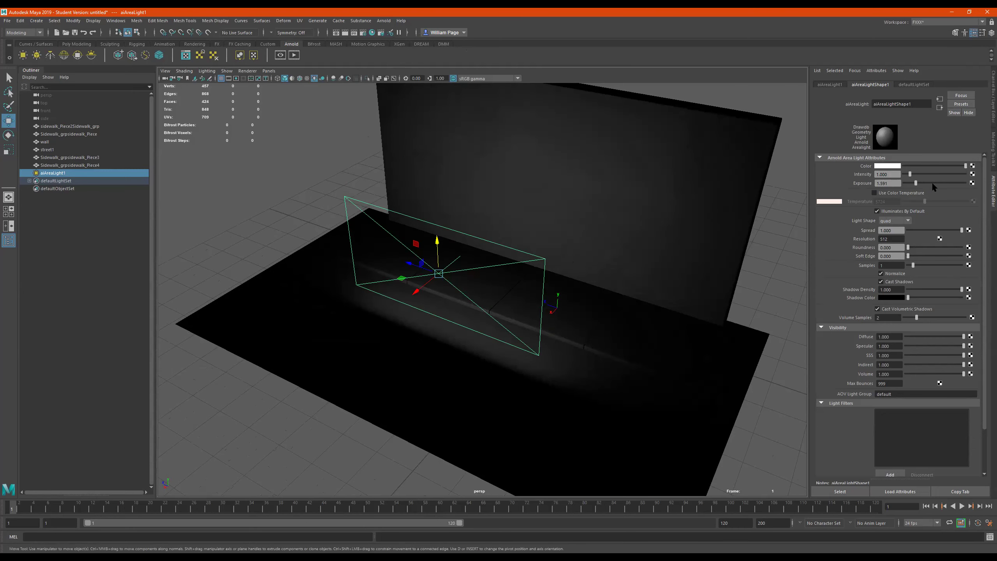
drag(937, 185, 920, 183)
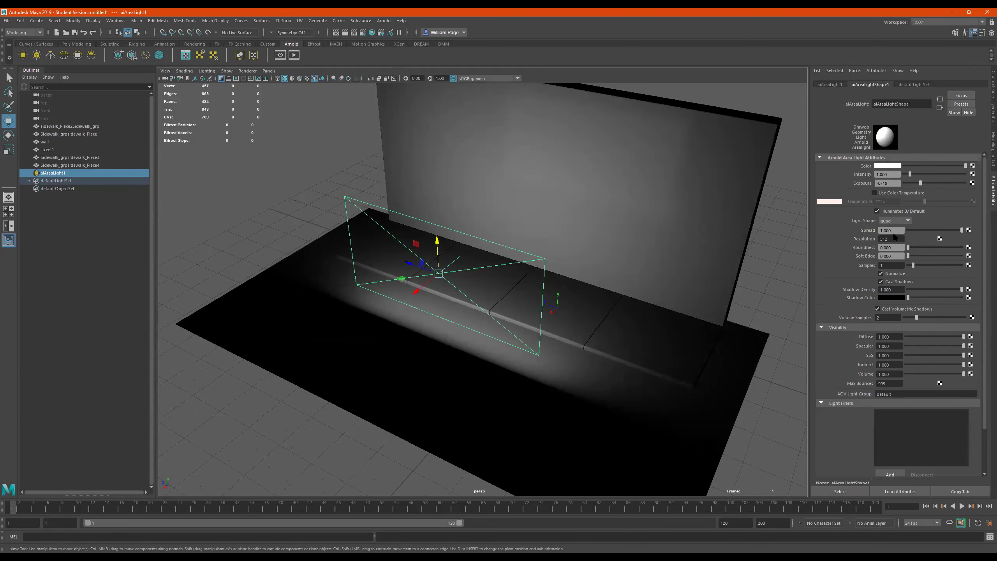
Change the area light's shape to cylinder and rotate the light down toward the street
click(895, 220)
click(893, 229)
alt+drag(510, 255, 454, 231)
key(e)
alt+drag(525, 277, 575, 267)
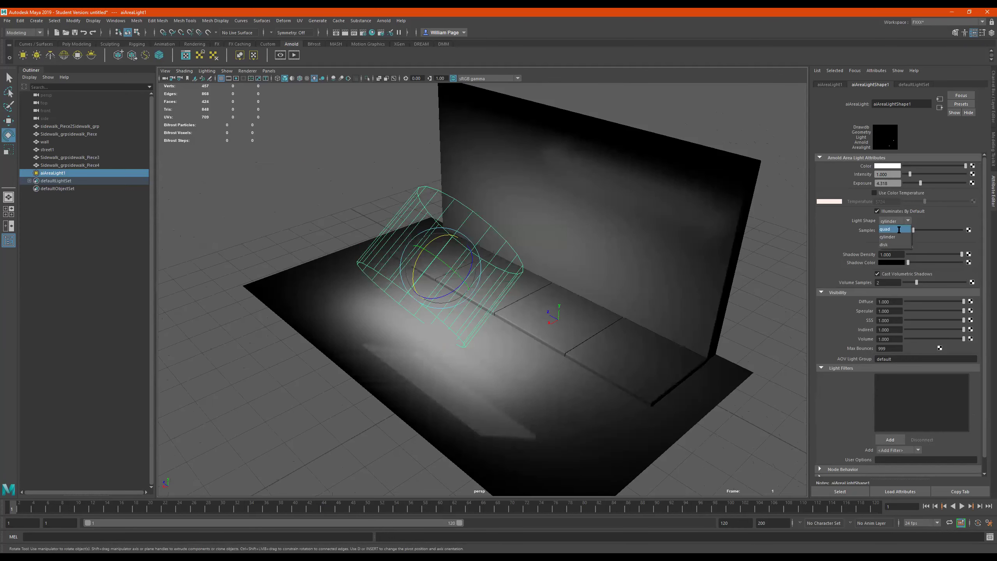
Switch the area light's shape to quad and back to cylinder to compare the lighting
click(897, 229)
alt+drag(505, 294, 561, 297)
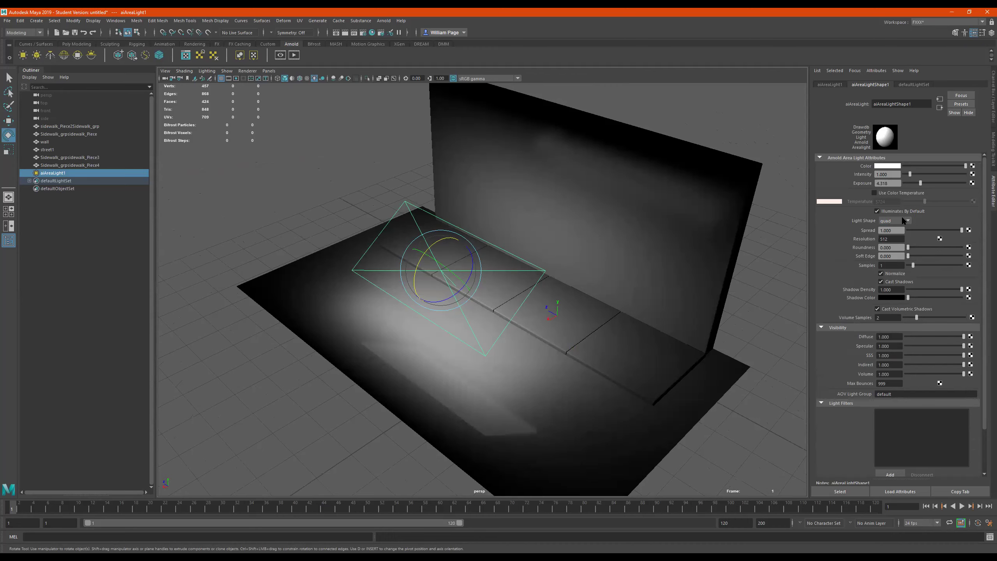
click(894, 236)
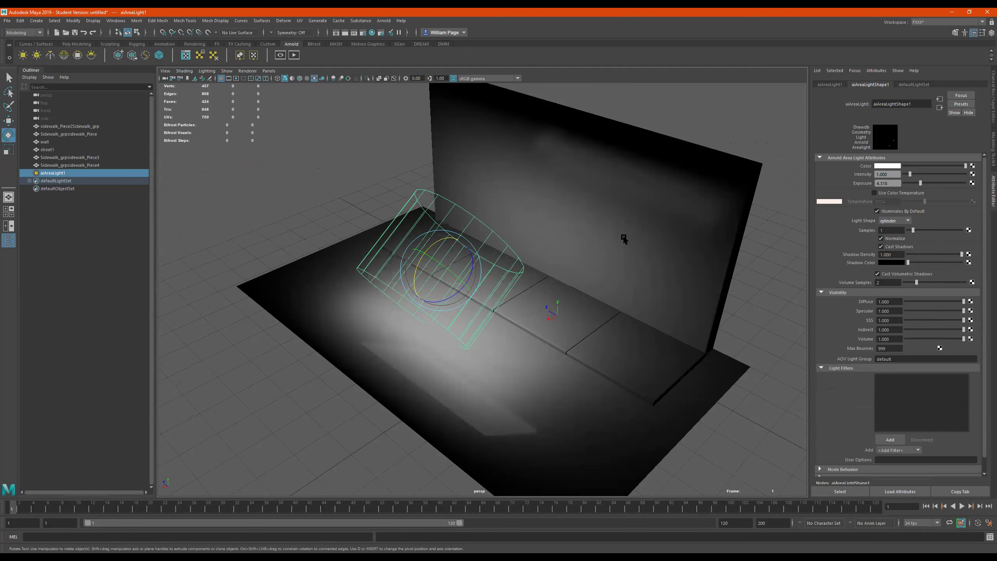
mouse_move(550, 249)
alt+mouse_down()
mouse_move(549, 238)
mouse_move(547, 260)
alt+mouse_up()
scroll(586, 253, up, 2)
Change the area light's shape to disk
click(892, 221)
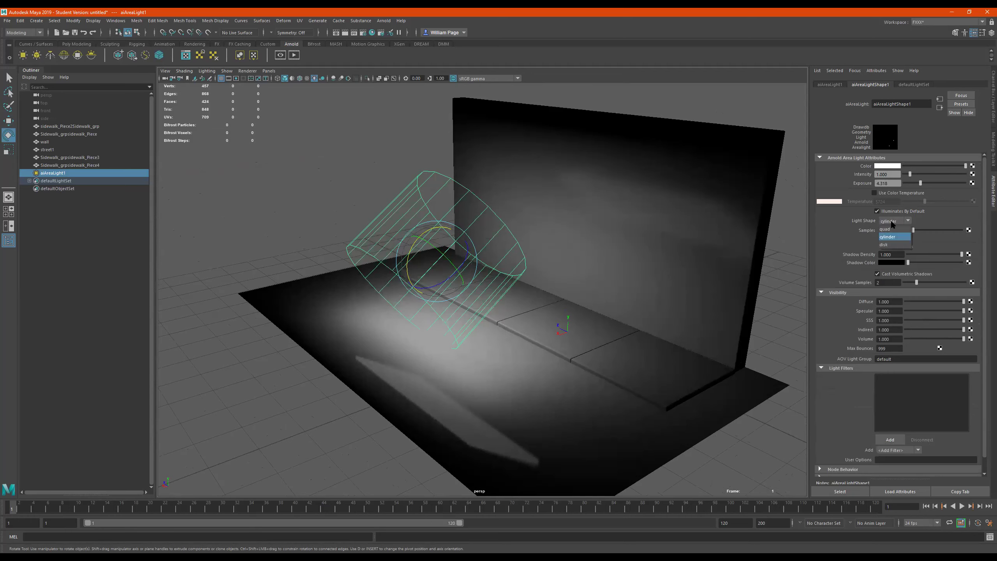
click(920, 219)
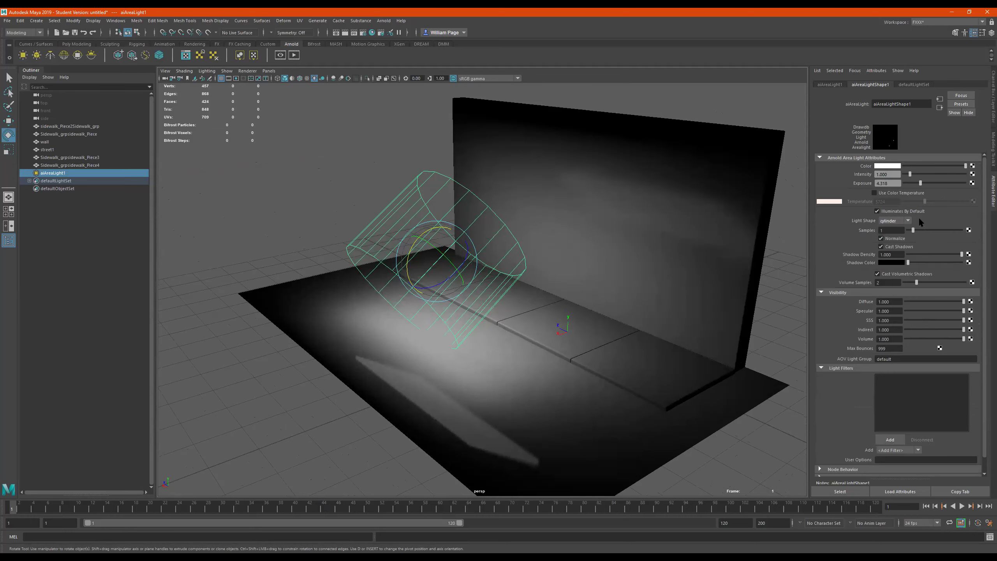
click(899, 220)
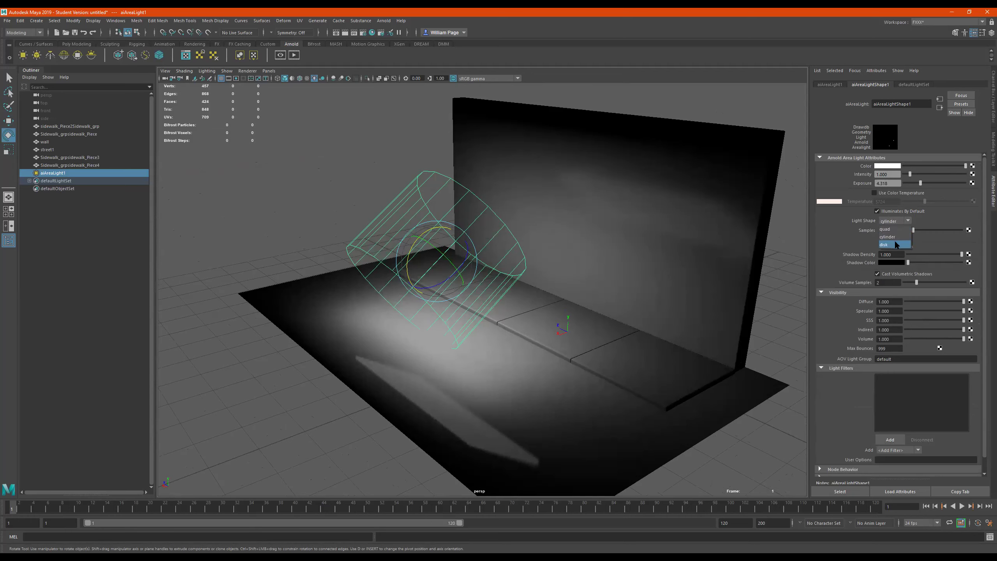
click(896, 244)
mouse_move(561, 274)
alt+mouse_down()
mouse_move(614, 272)
mouse_move(586, 284)
mouse_move(507, 286)
alt+mouse_up()
Scale the disk light's height and width into a larger round disk and compare the lighting on the street
key(r)
drag(456, 256, 475, 291)
drag(454, 248, 444, 270)
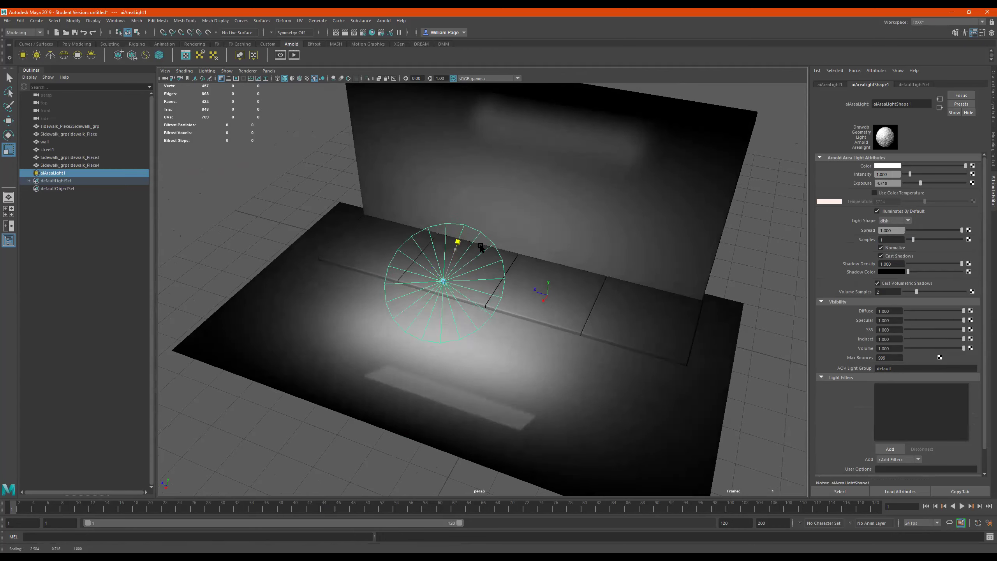
mouse_move(509, 223)
alt+mouse_down()
mouse_move(456, 231)
mouse_move(460, 238)
mouse_move(428, 258)
mouse_move(476, 242)
mouse_move(492, 217)
alt+mouse_up()
drag(439, 257, 495, 270)
alt+drag(443, 241, 487, 263)
alt+drag(442, 231, 392, 258)
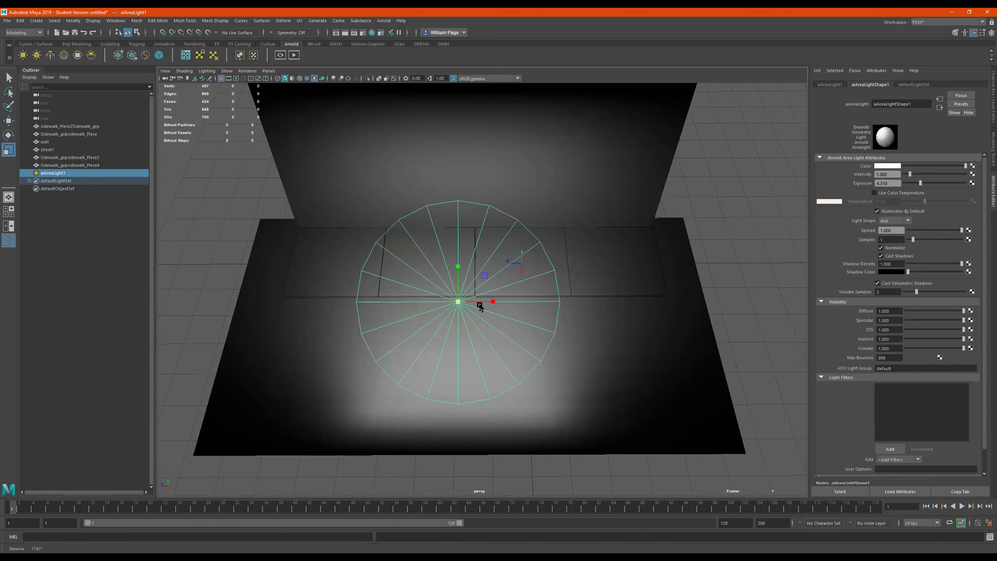
alt+drag(480, 306, 421, 257)
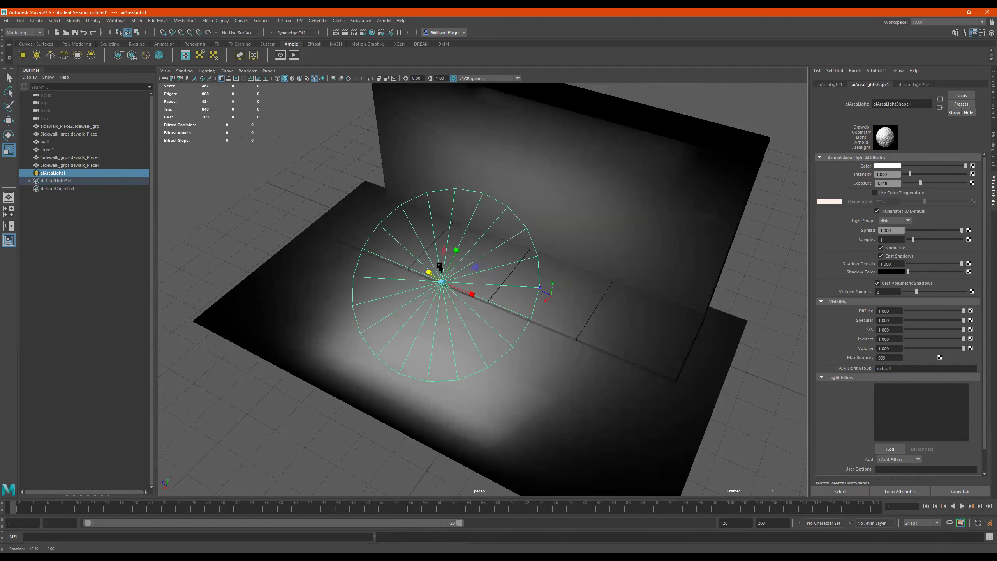
Rotate the area light back to face the wall and change its shape to quad
key(e)
drag(431, 278, 442, 280)
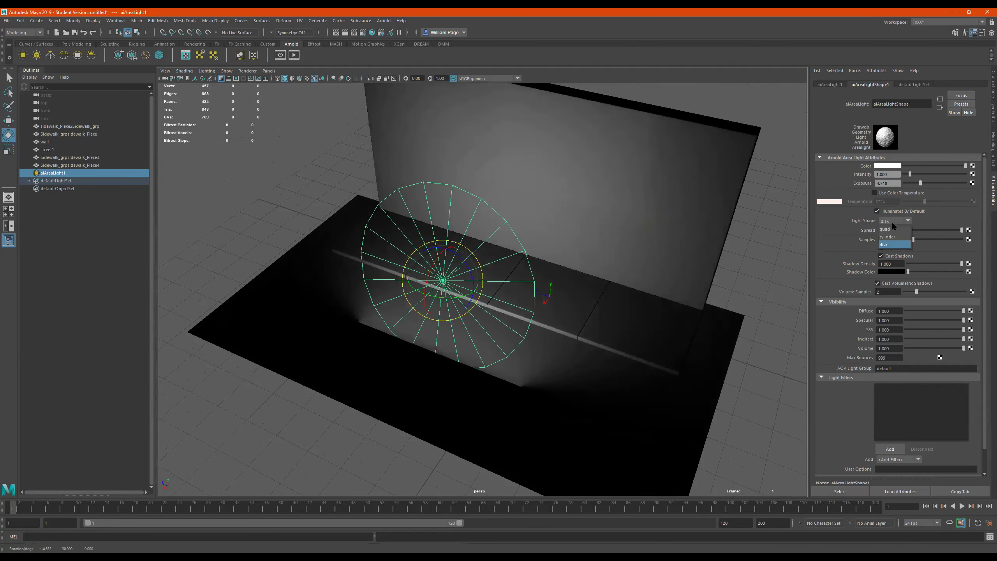
click(890, 229)
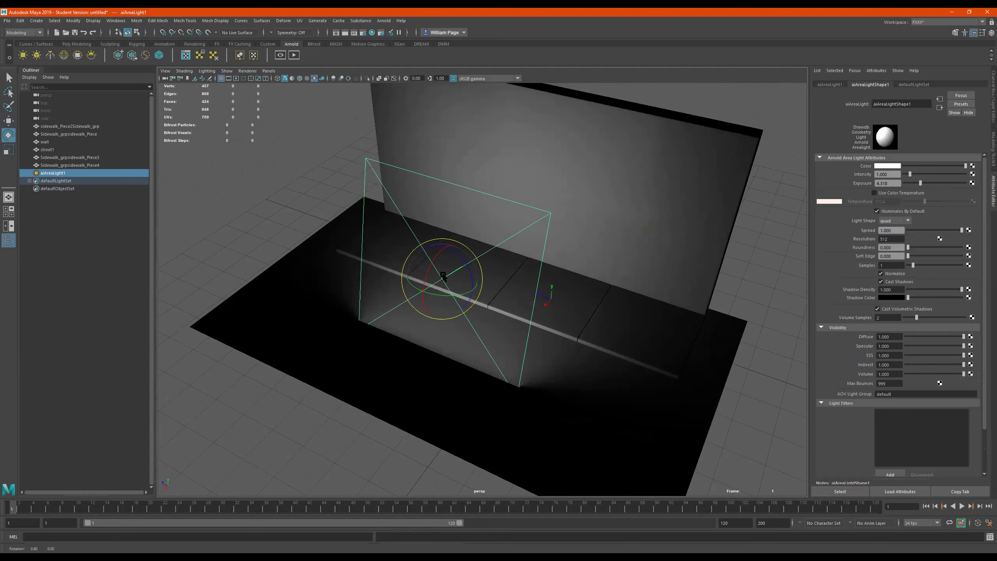
Scale the area light down and raise it above the sidewalk in front of the wall
key(r)
drag(442, 277, 394, 288)
key(w)
key(e)
key(w)
middle_drag(450, 253, 457, 232)
alt+drag(457, 233, 433, 205)
key(e)
alt+drag(536, 244, 552, 247)
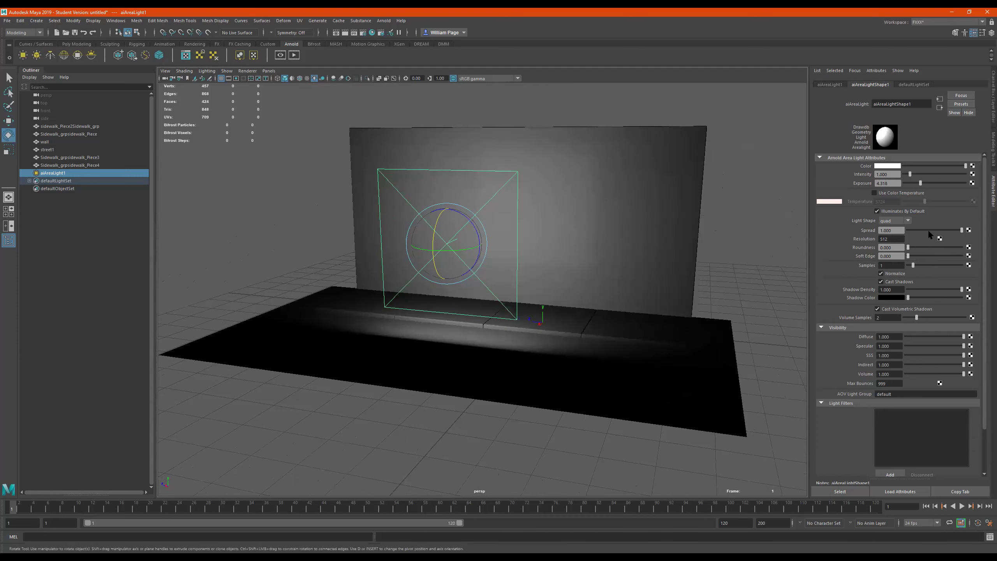
Try the area light's spread at about 0.132 and return it to 1
drag(928, 230, 915, 230)
alt+drag(631, 230, 622, 236)
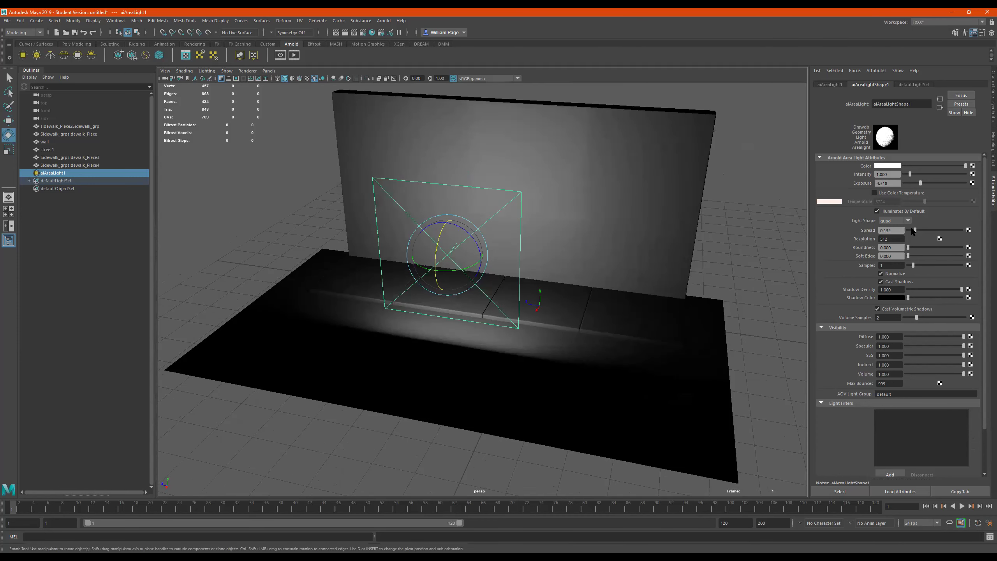
drag(913, 230, 964, 230)
key(ctrl+z)
alt+drag(597, 247, 554, 254)
mouse_move(501, 279)
alt+mouse_down()
mouse_move(479, 290)
mouse_move(483, 275)
alt+mouse_up()
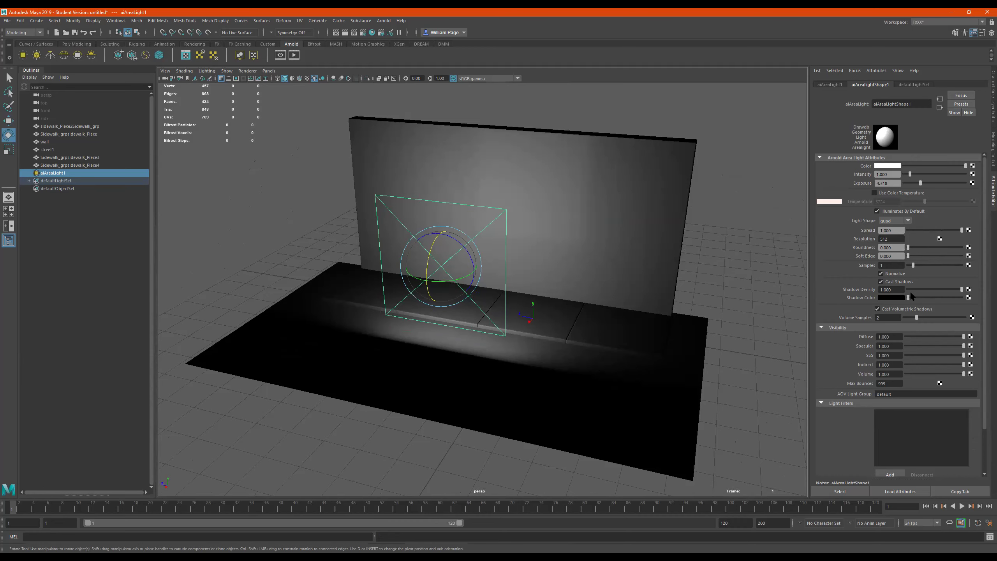
Try lowering the area light's diffuse visibility and return it to 1
click(920, 289)
drag(930, 336, 909, 337)
key(ctrl+z)
click(918, 336)
drag(915, 337, 986, 340)
Add a Light Blocker filter to the area light
scroll(926, 324, down, 3)
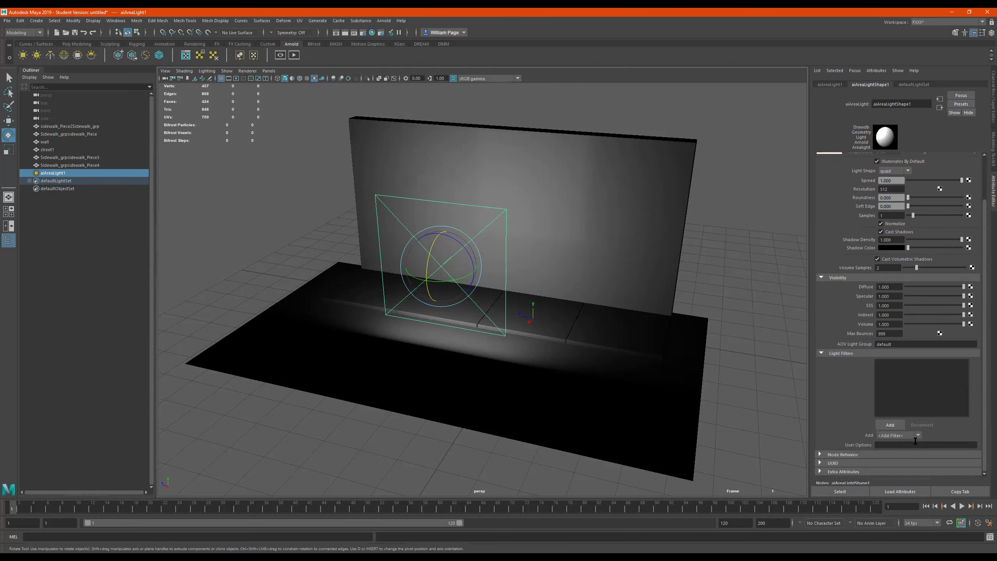
click(890, 425)
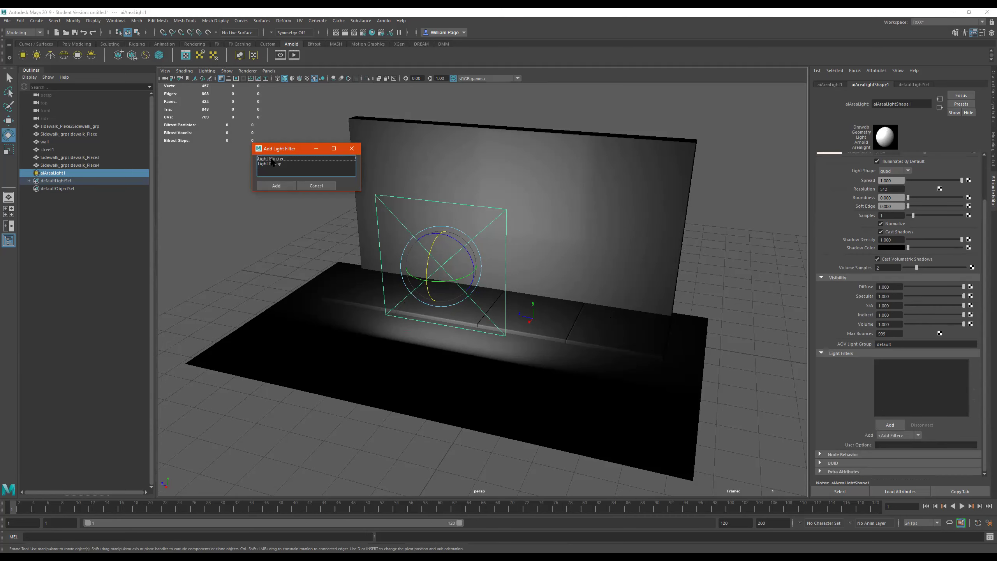
click(273, 159)
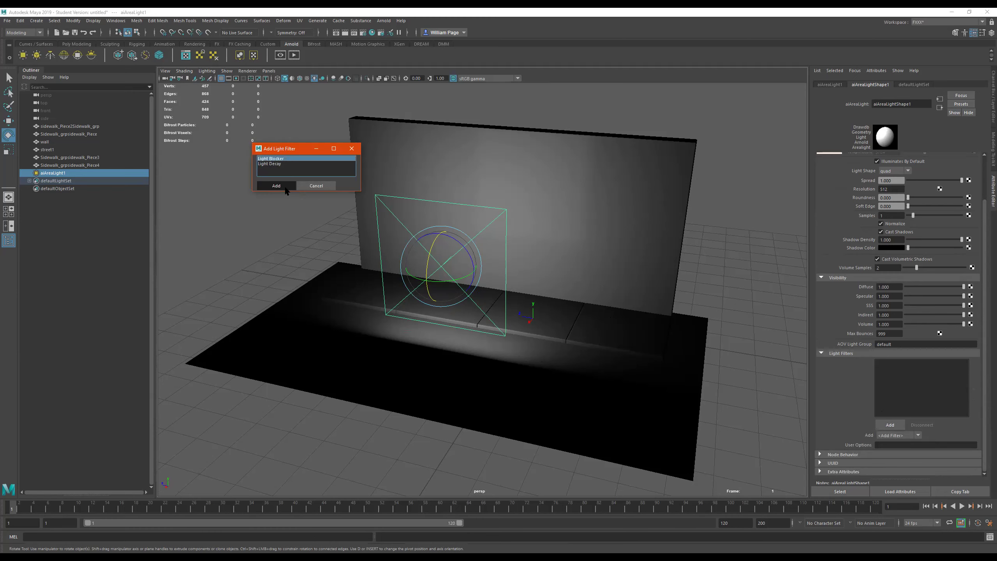
click(276, 186)
key(r)
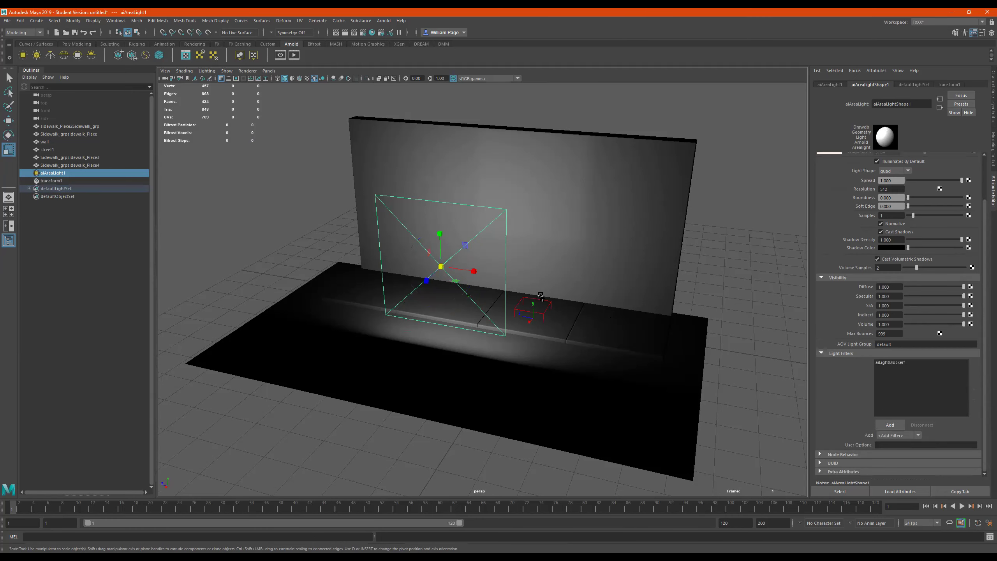
Raise the light blocker above the sidewalk and stretch it into a long box parallel to the wall
click(46, 181)
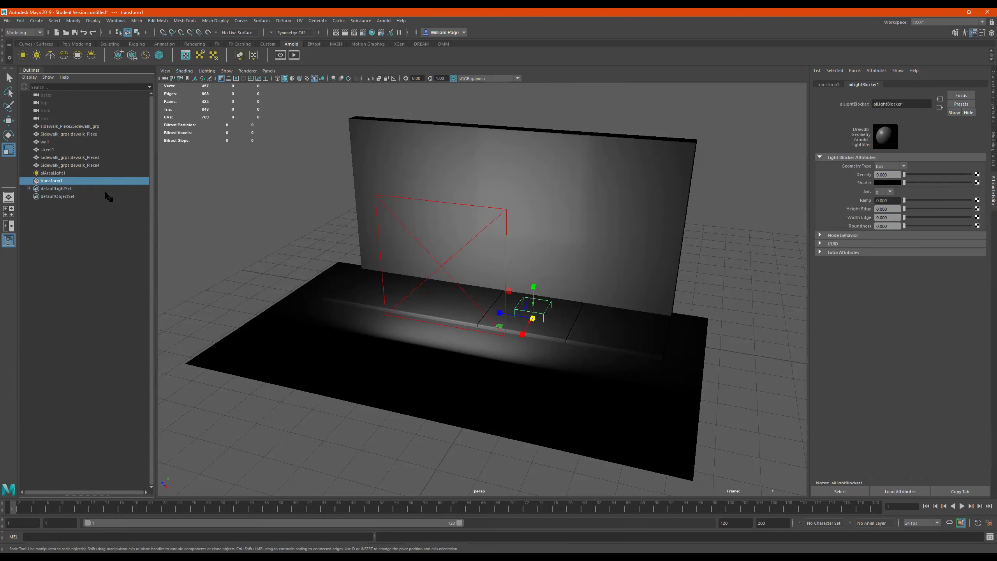
key(e)
key(w)
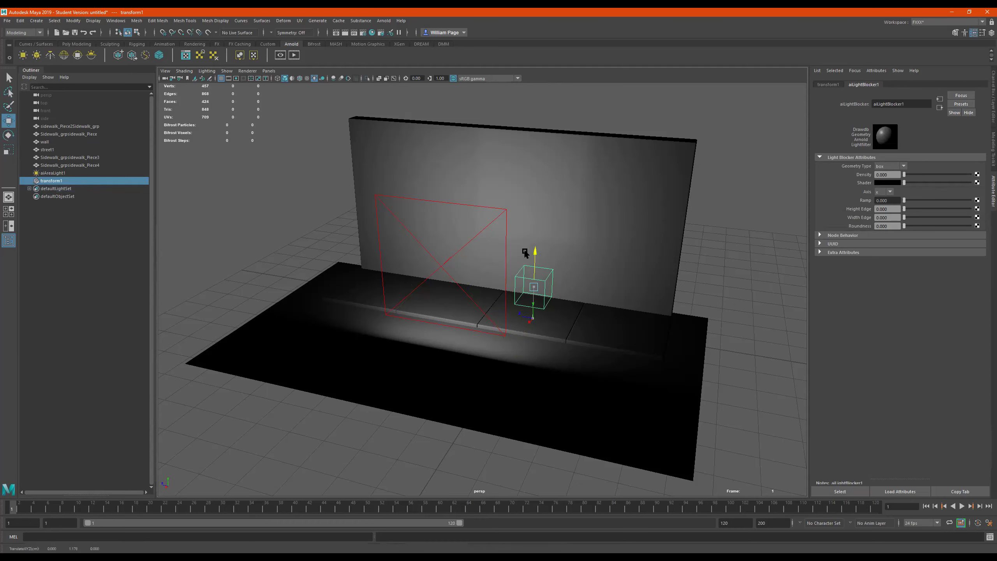
key(r)
drag(503, 285, 381, 263)
mouse_move(555, 272)
alt+mouse_down()
mouse_move(487, 275)
mouse_move(544, 292)
mouse_move(556, 263)
alt+mouse_up()
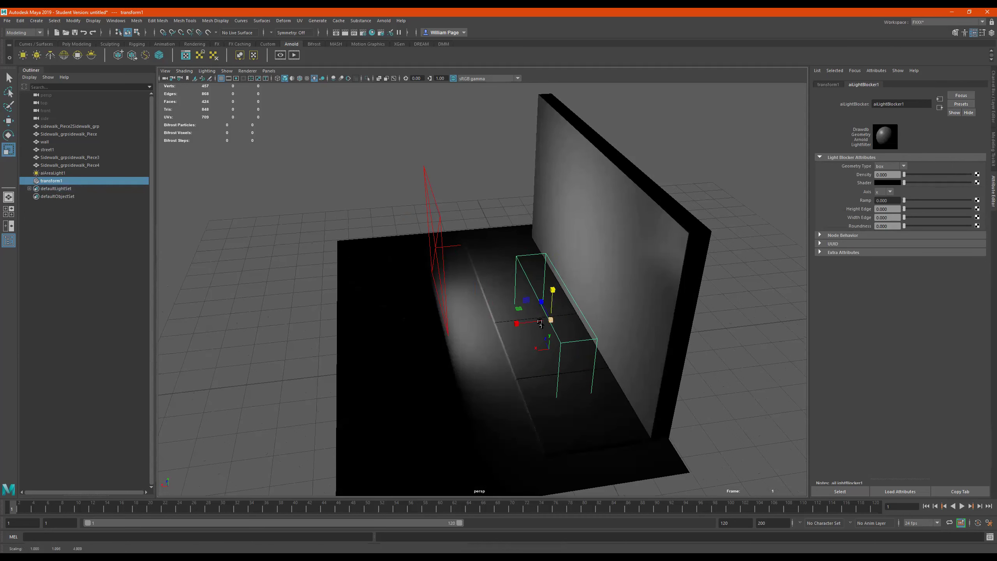
mouse_move(551, 319)
mouse_down()
mouse_move(492, 325)
mouse_move(564, 324)
mouse_up()
Delete the light blocker from the scene
key(e)
key(Delete)
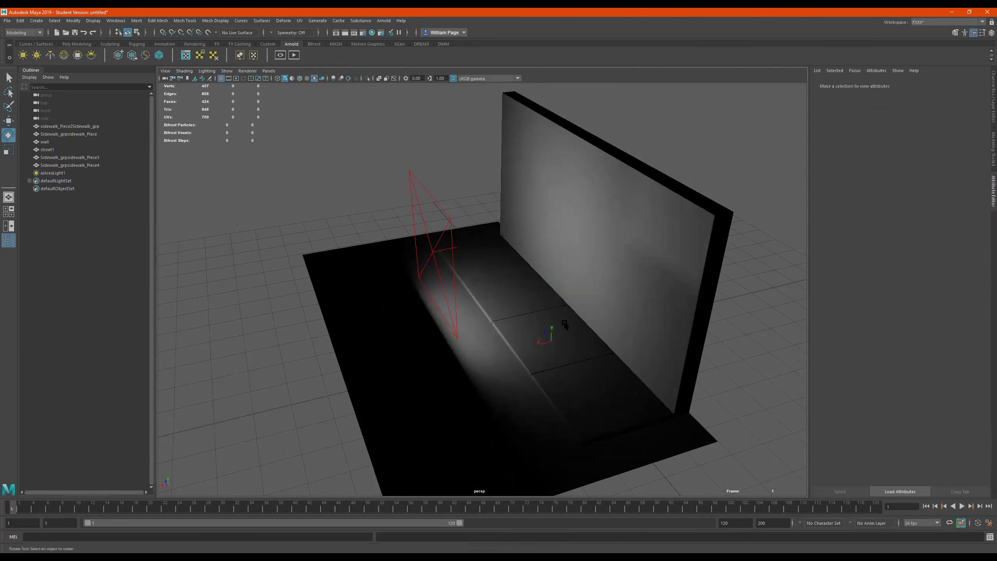
alt+drag(506, 343, 456, 238)
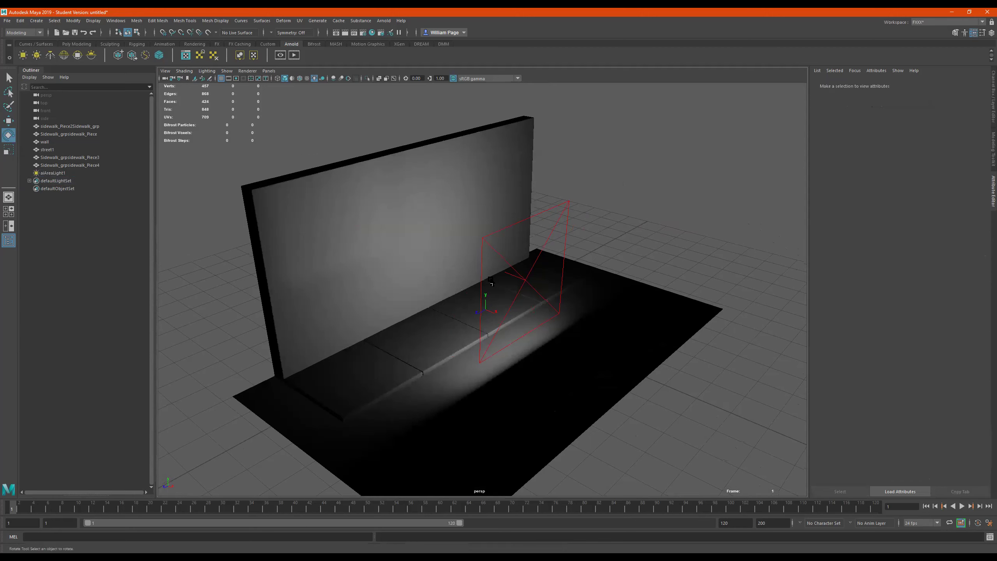
alt+drag(496, 282, 538, 287)
Reselect the area light and review its attributes and its lighting of the scene from several angles
click(542, 246)
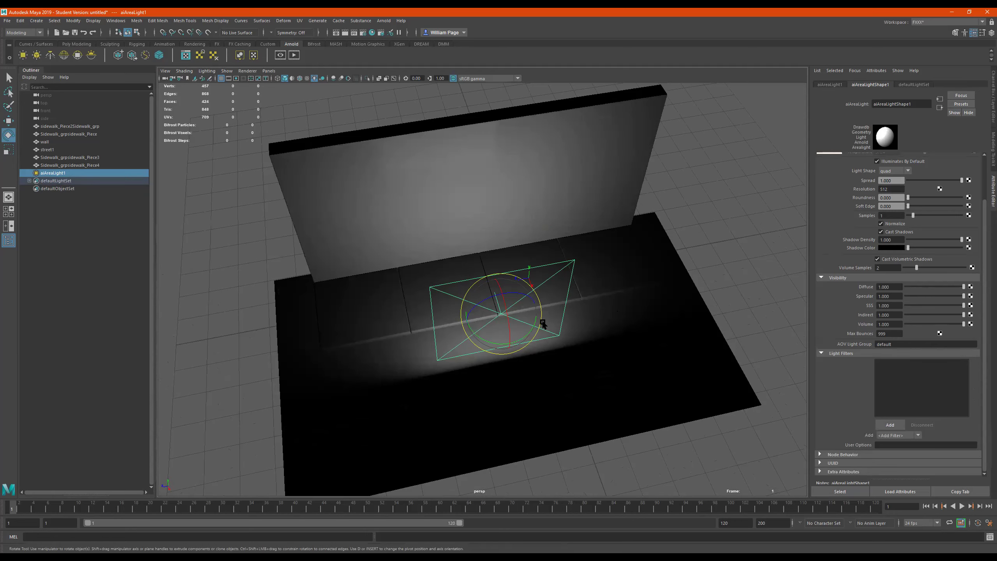
alt+drag(541, 323, 477, 326)
alt+drag(346, 294, 514, 320)
scroll(868, 405, up, 3)
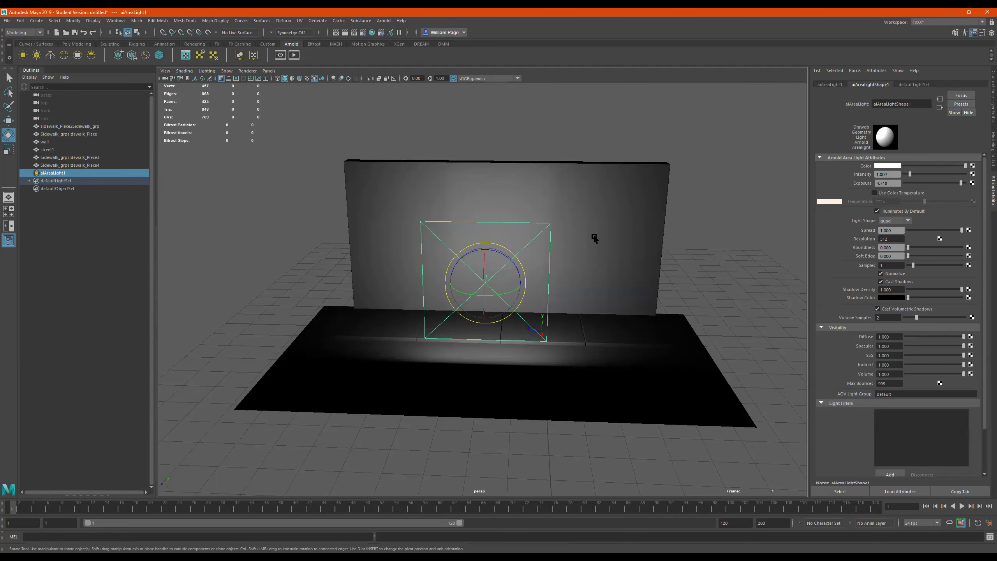
alt+drag(605, 241, 534, 232)
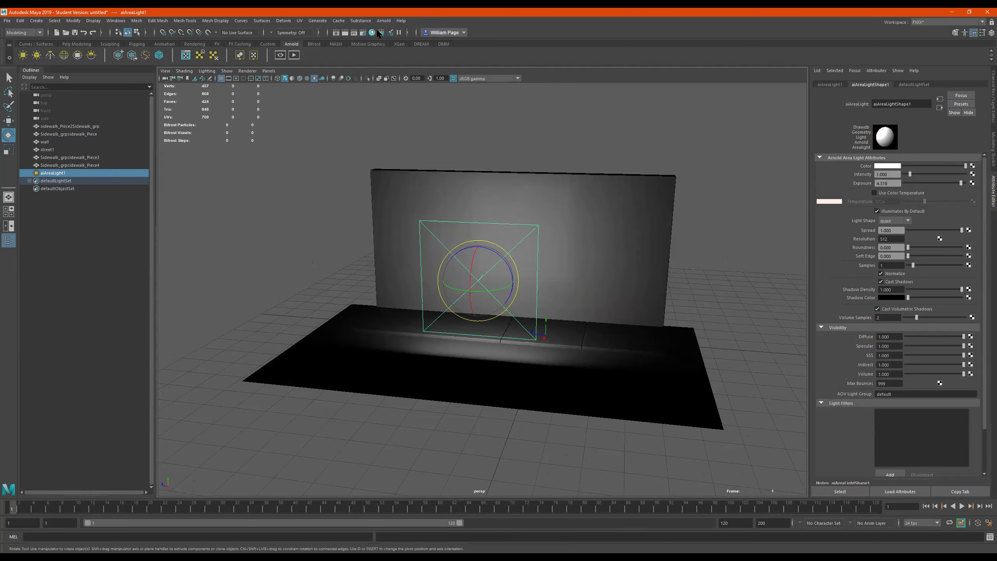
Create an Arnold Physical Sky light in the scene
click(384, 21)
mouse_move(417, 60)
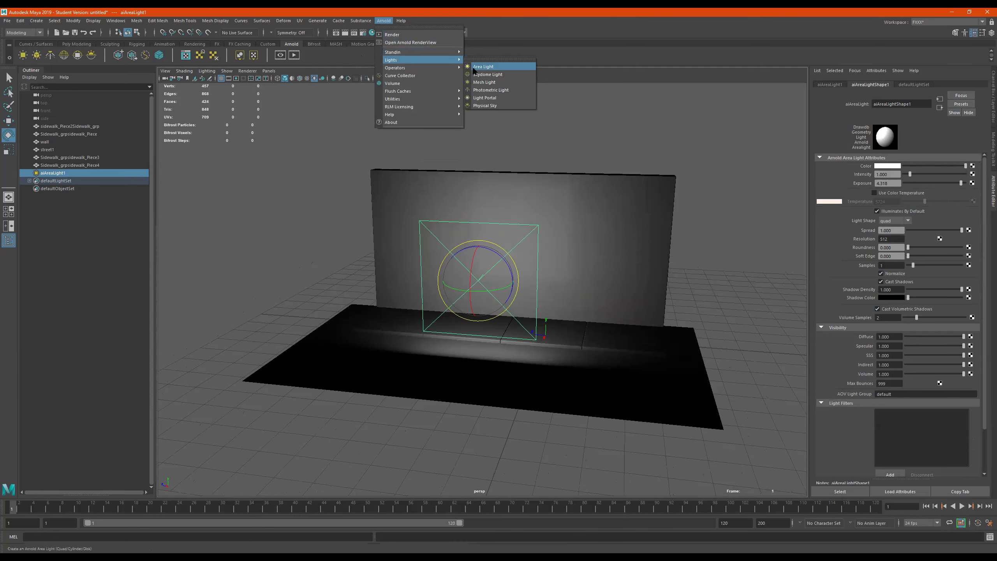
click(486, 105)
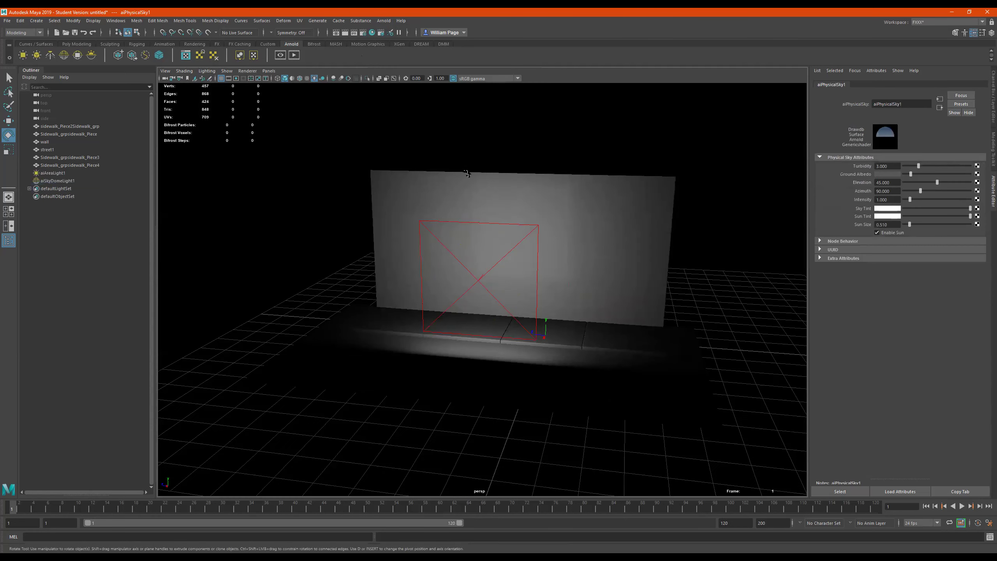
Open the physical sky attributes behind the skydome light's color and set the azimuth to about 124.3
alt+right_drag(511, 204, 479, 218)
alt+drag(479, 218, 453, 239)
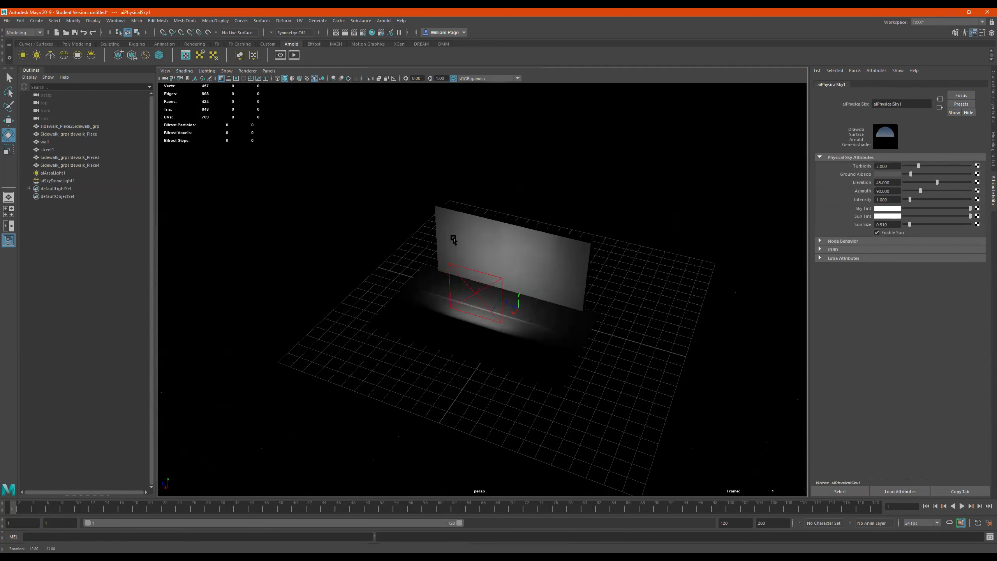
click(62, 181)
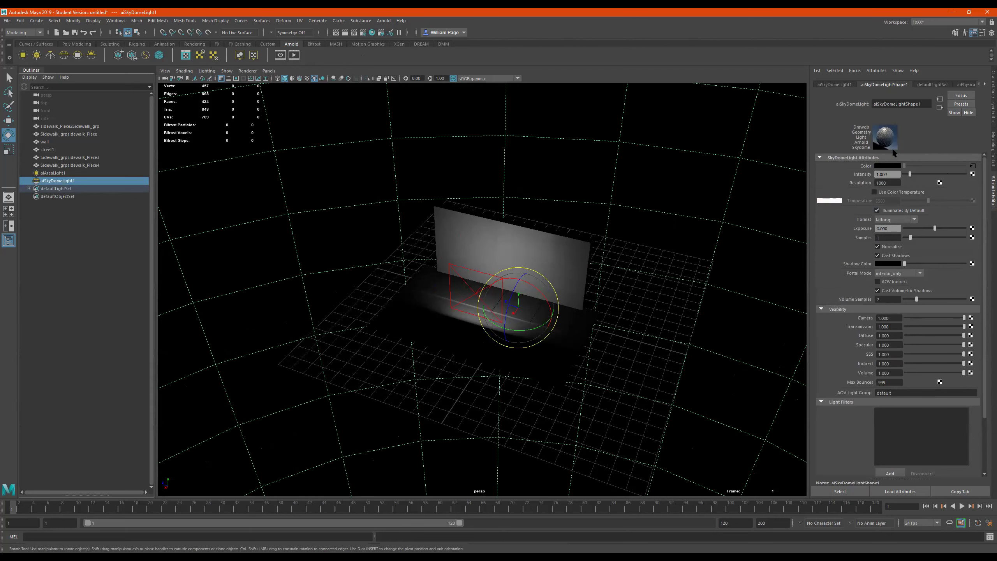
click(973, 166)
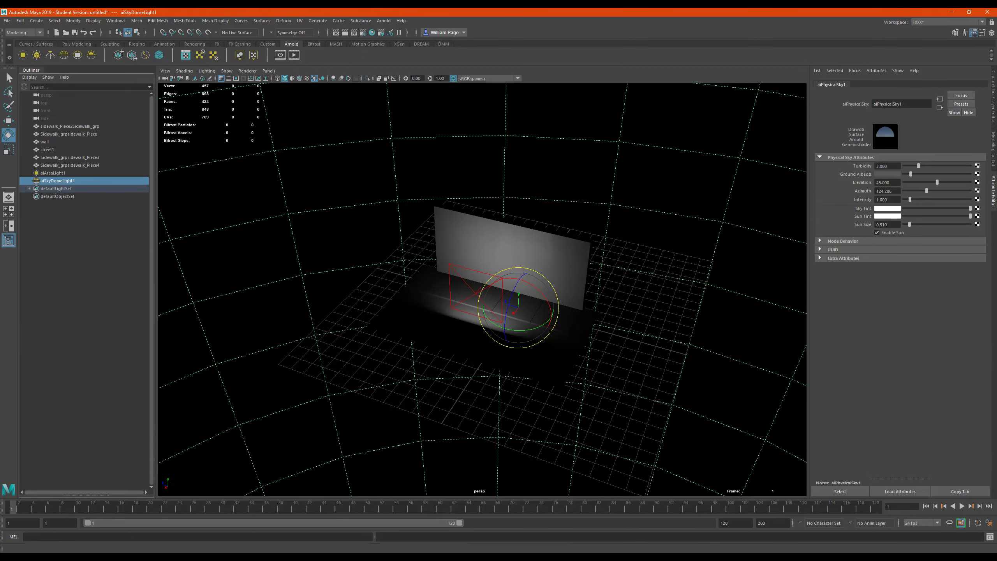
Toggle the viewport's scene lighting, finish with all lights in use, and check the sky's effect on the wall and sidewalk
alt+drag(299, 125, 315, 83)
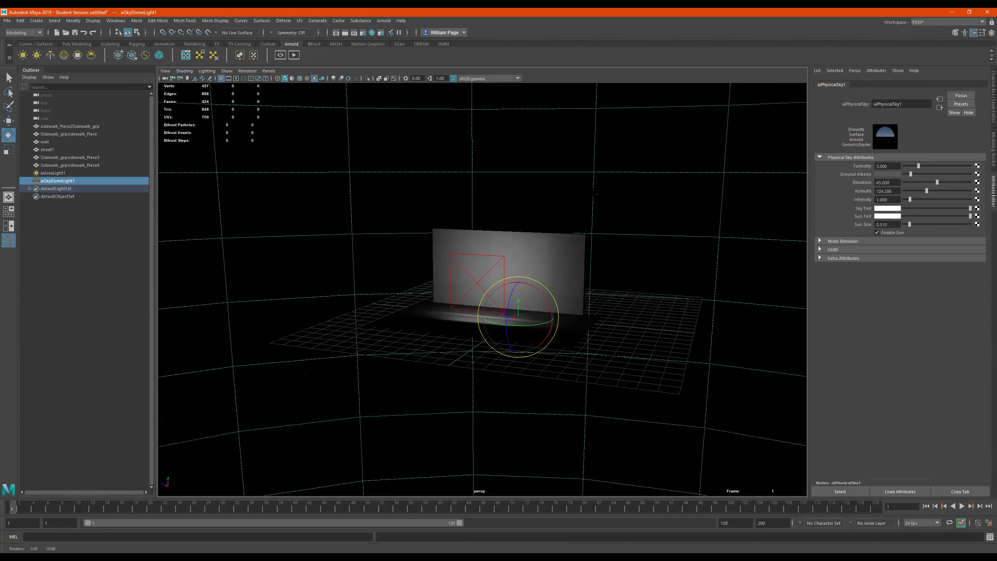
click(314, 78)
click(314, 79)
click(231, 72)
click(350, 60)
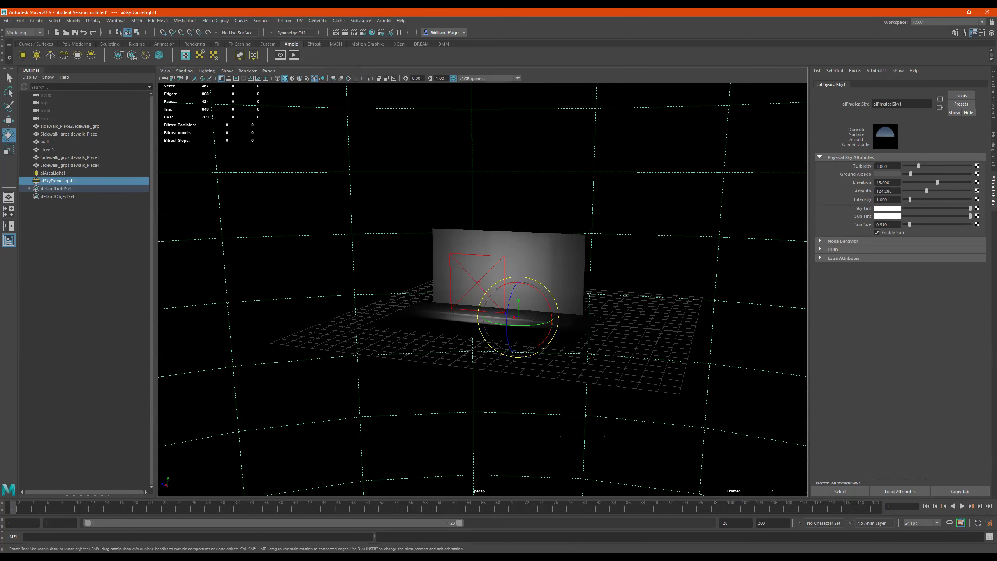
key(6)
key(7)
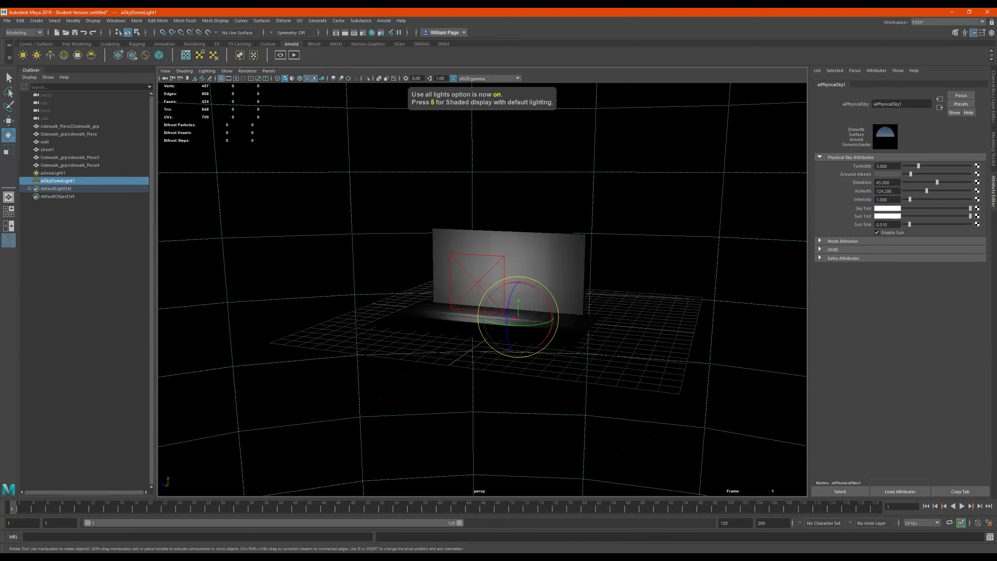
alt+drag(506, 267, 547, 289)
scroll(546, 289, up, 3)
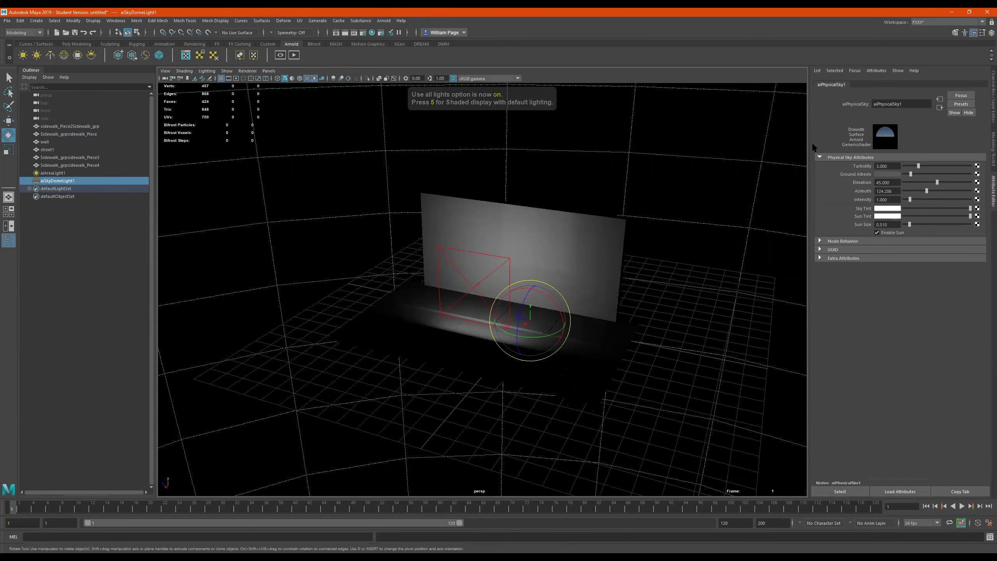
alt+drag(585, 202, 577, 226)
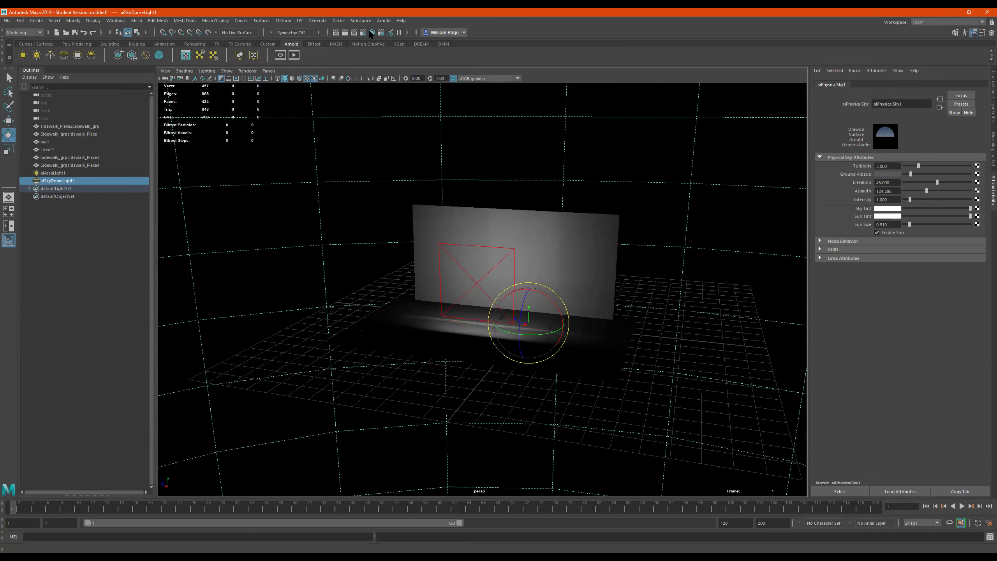
Toggle the visibility of the skydome light and the area light off and on again
click(64, 182)
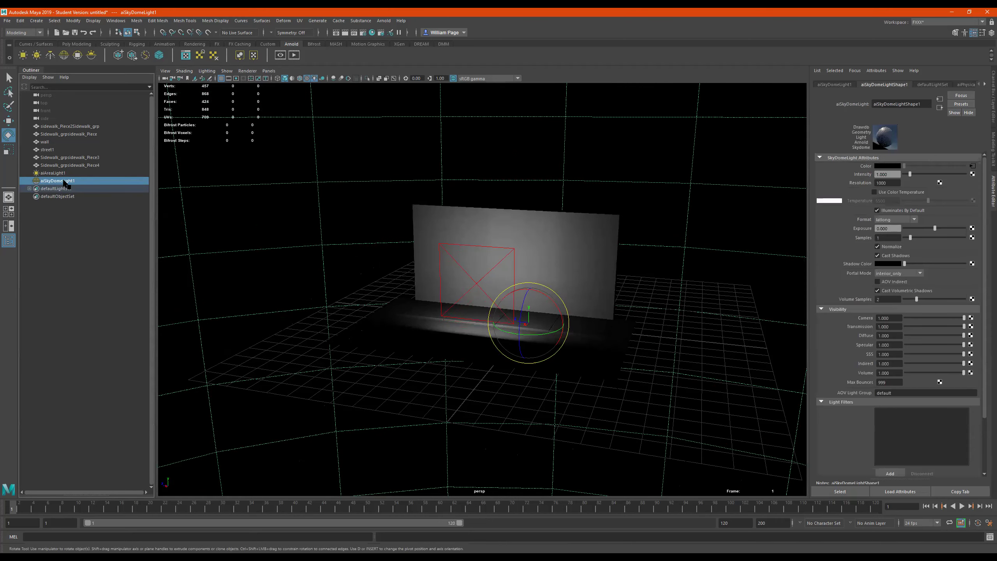
key(h)
key(h)
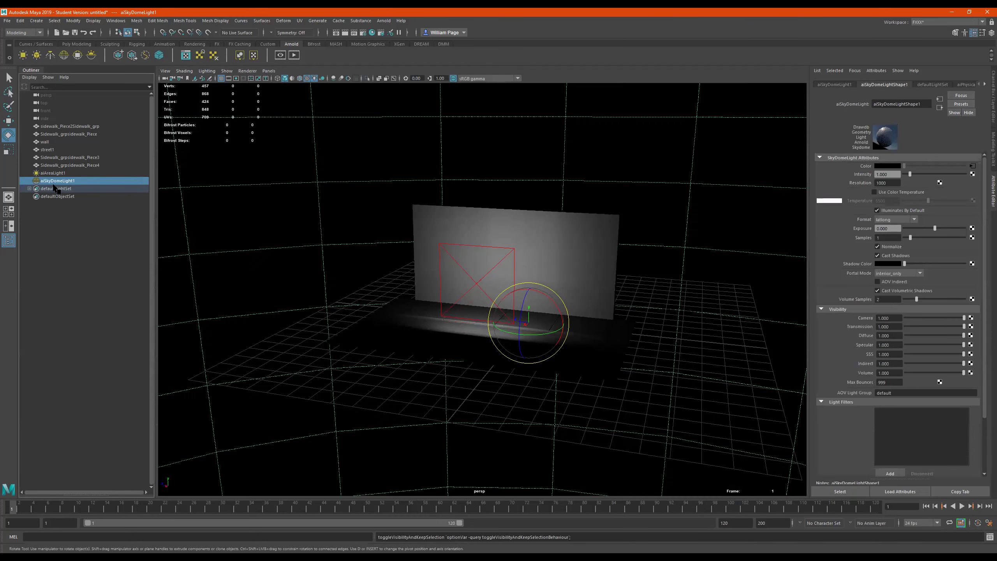
click(49, 174)
key(h)
key(h)
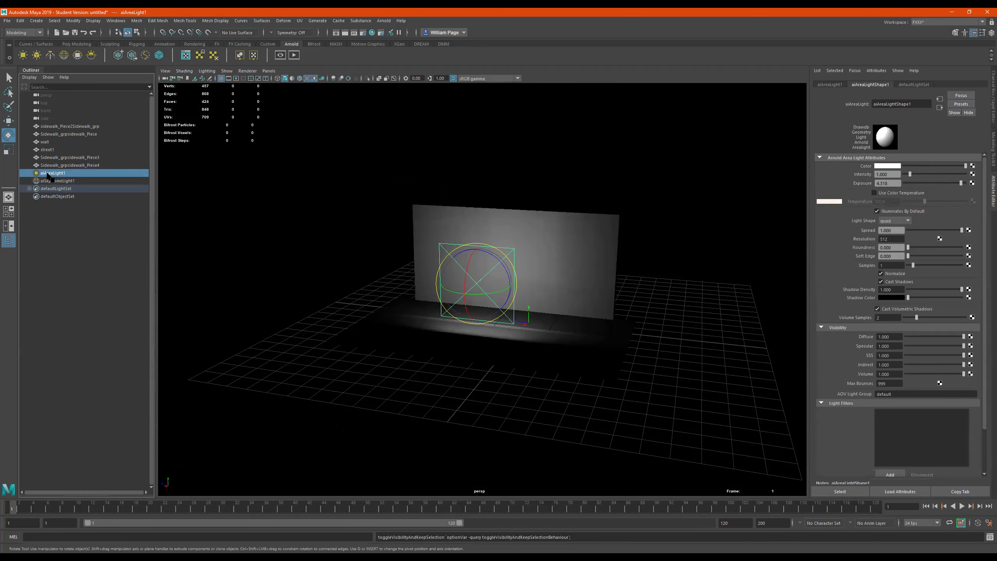
Open Arnold's Light Manager, move it clear of the area light and widen it to show the Enable settings
click(384, 20)
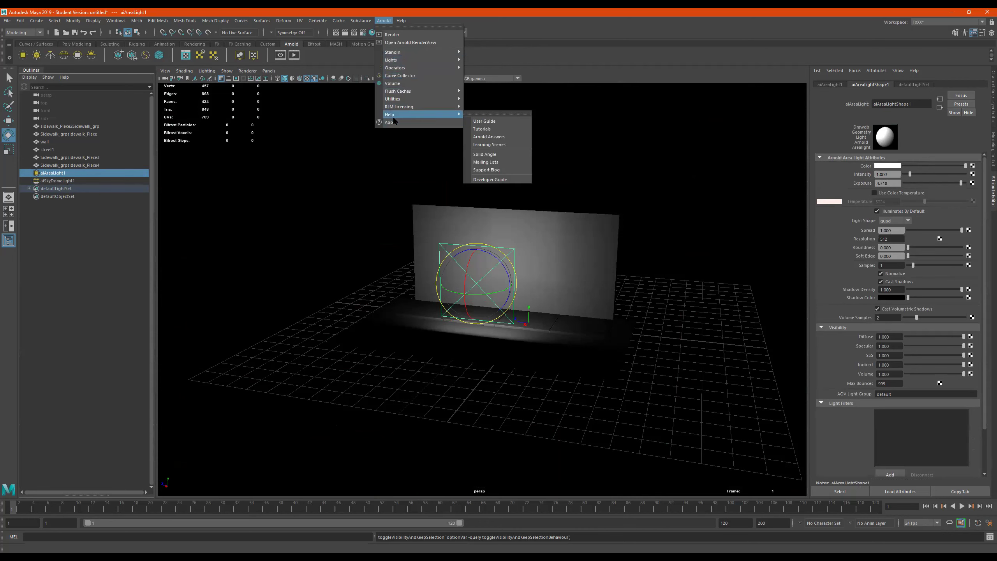
mouse_move(432, 99)
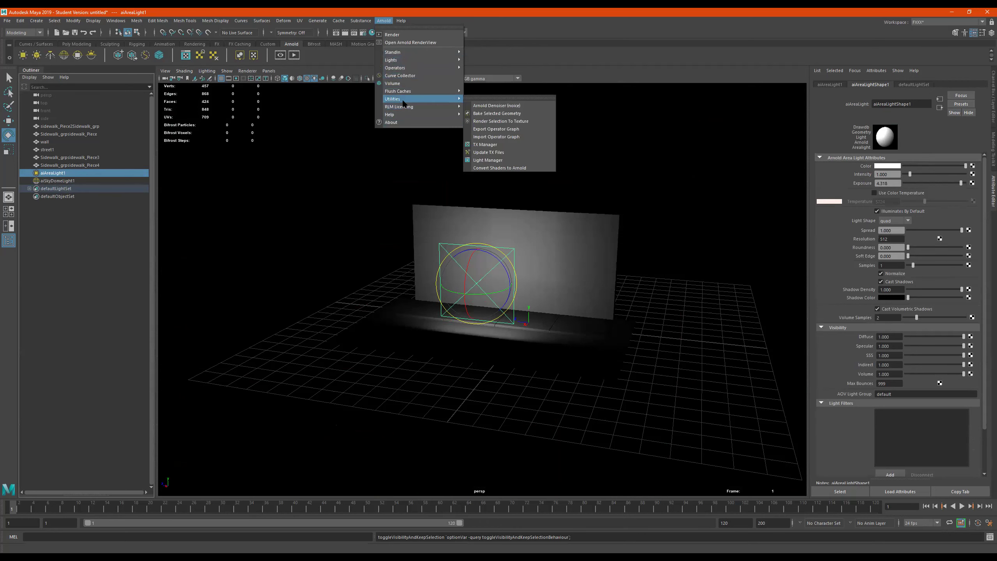
click(489, 160)
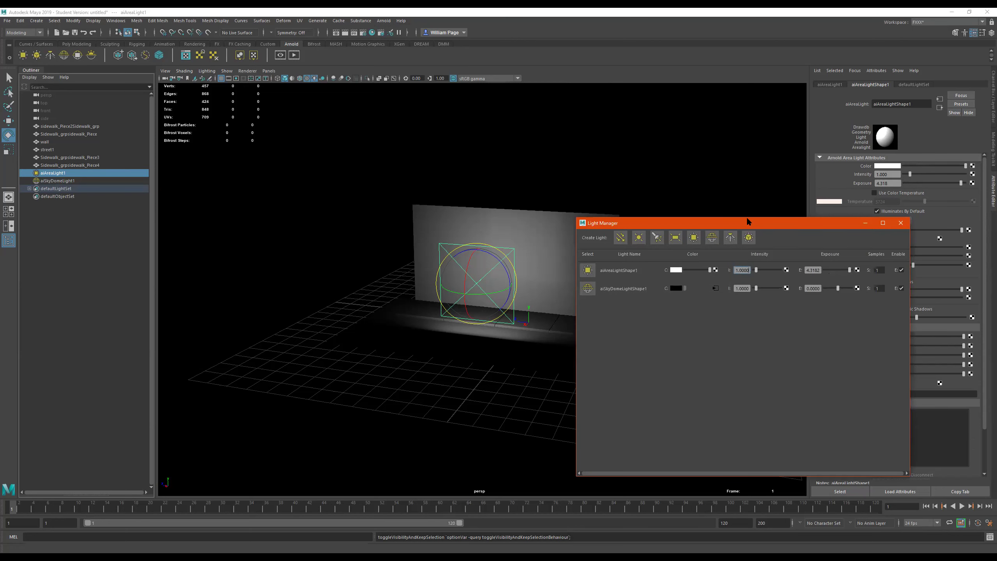
drag(747, 220, 702, 106)
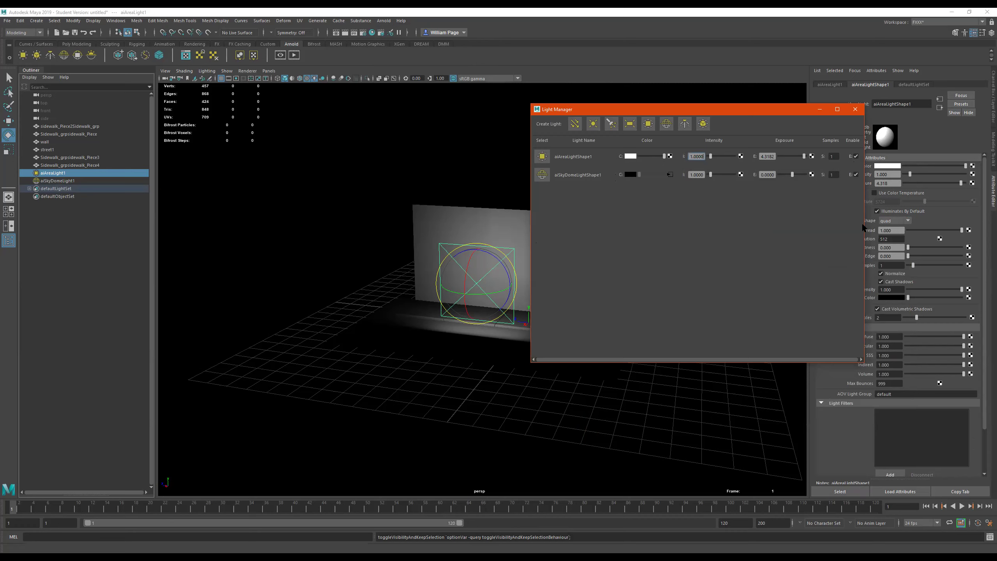
drag(865, 225, 840, 218)
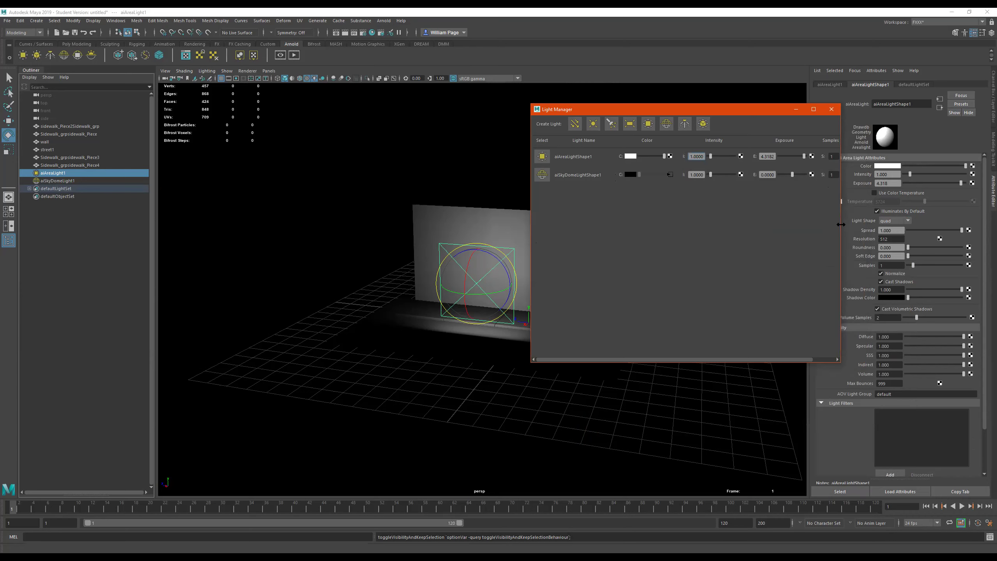
drag(841, 224, 874, 172)
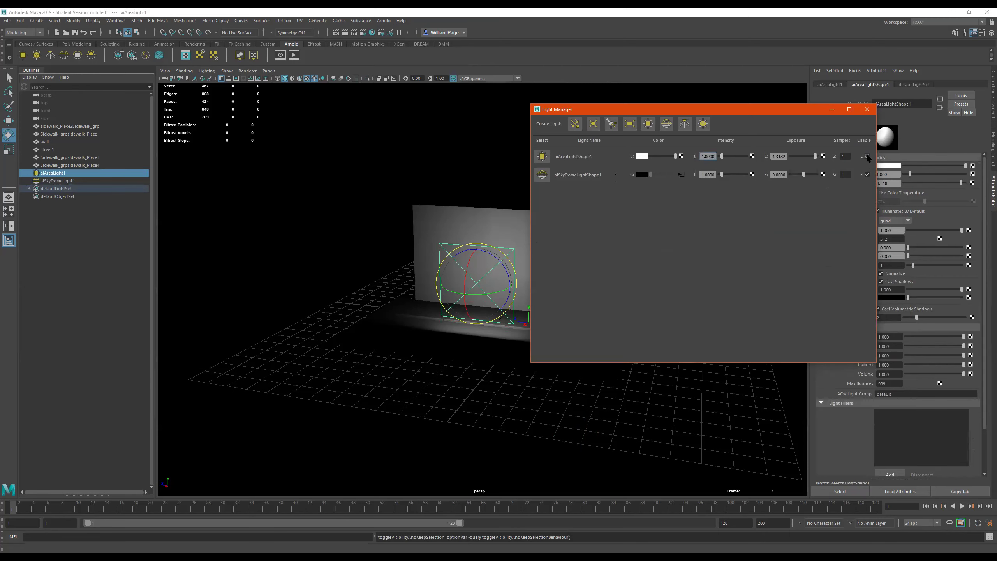
Disable and re-enable the area light and the skydome light in turn to compare their effect on the scene
click(867, 155)
click(867, 156)
click(867, 156)
click(867, 156)
click(867, 175)
click(866, 175)
click(866, 174)
click(867, 175)
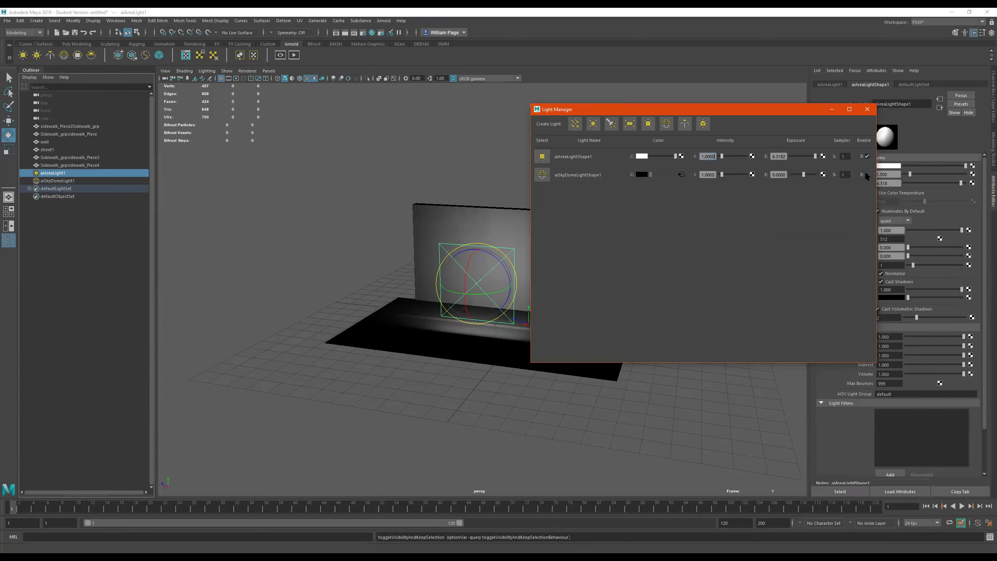
click(866, 174)
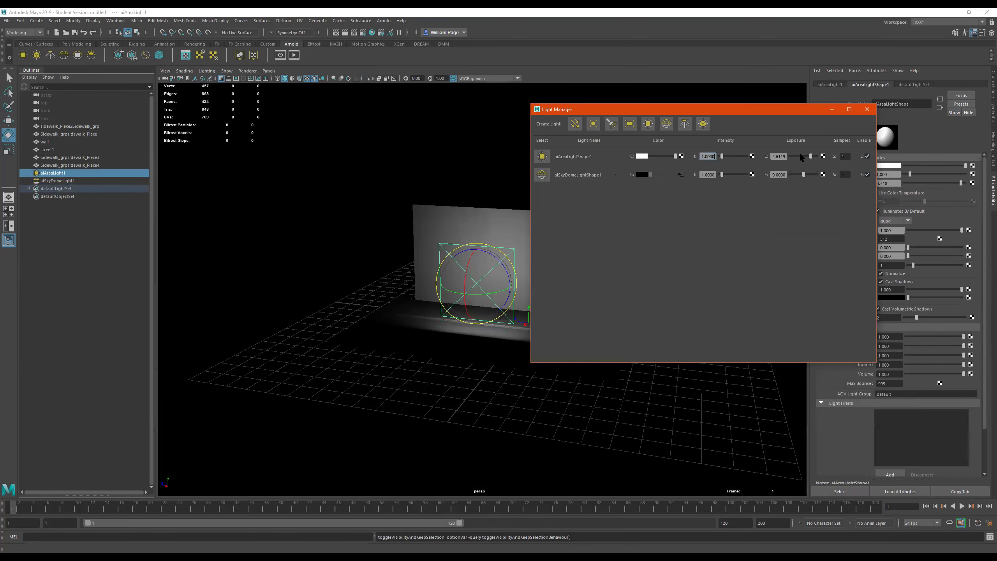
Set the area light's exposure to 5, try the skydome light's exposure slider, and close the Light Manager
drag(801, 155, 809, 156)
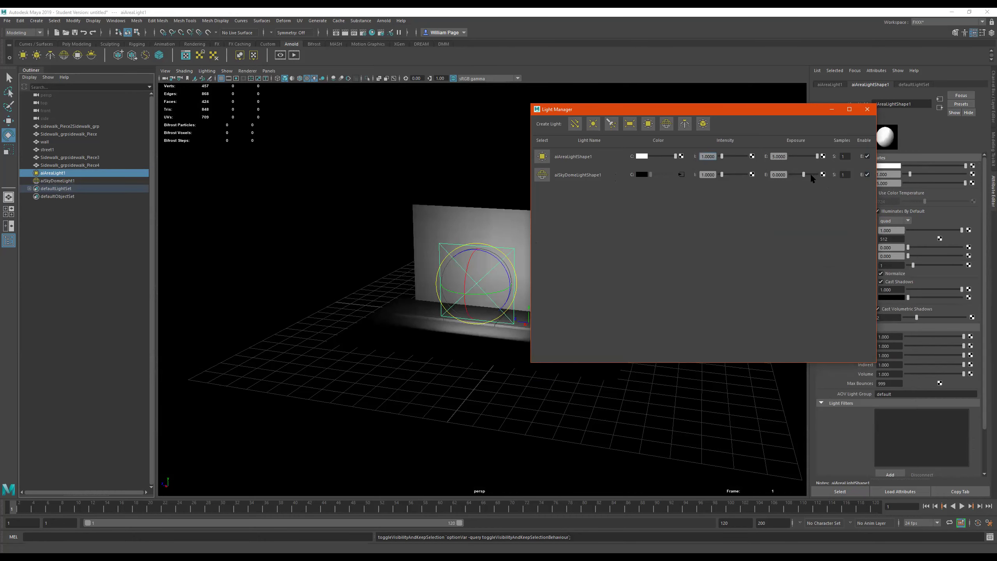
drag(811, 176, 814, 176)
click(786, 174)
click(868, 109)
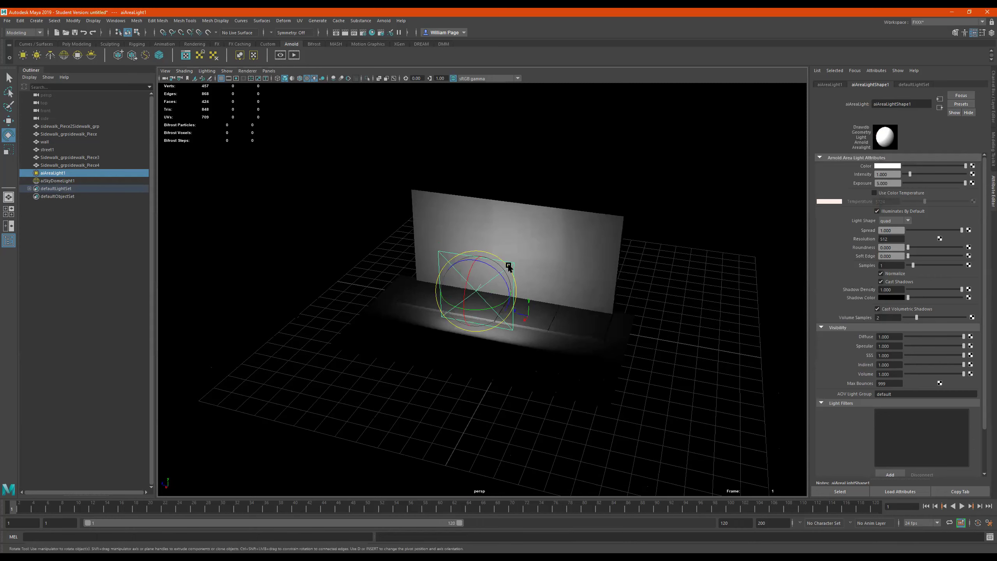
Review the physical sky connected to the skydome light's color, and delete the skydome light from the scene
alt+right_drag(514, 265, 610, 245)
key(e)
click(384, 21)
mouse_move(412, 50)
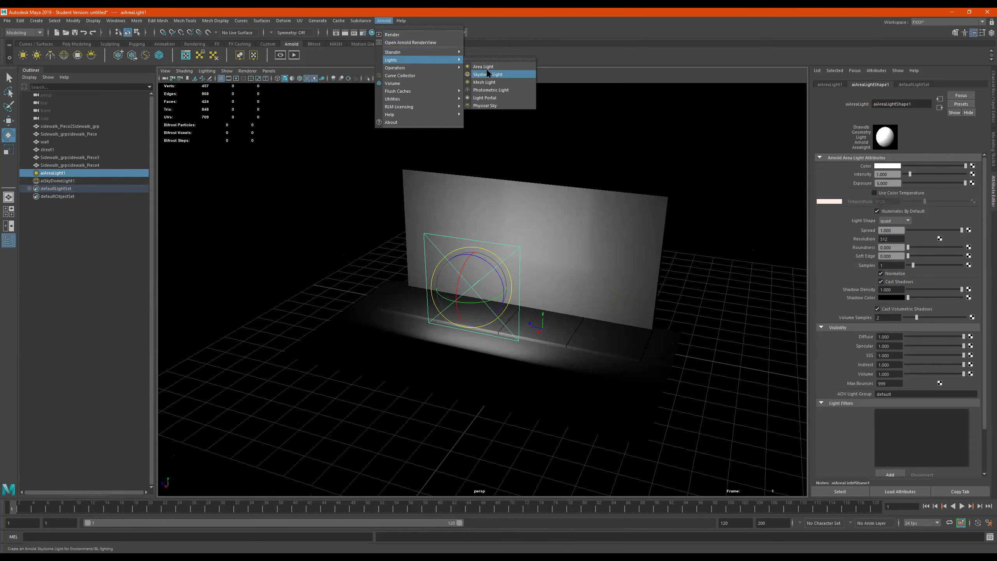
click(67, 181)
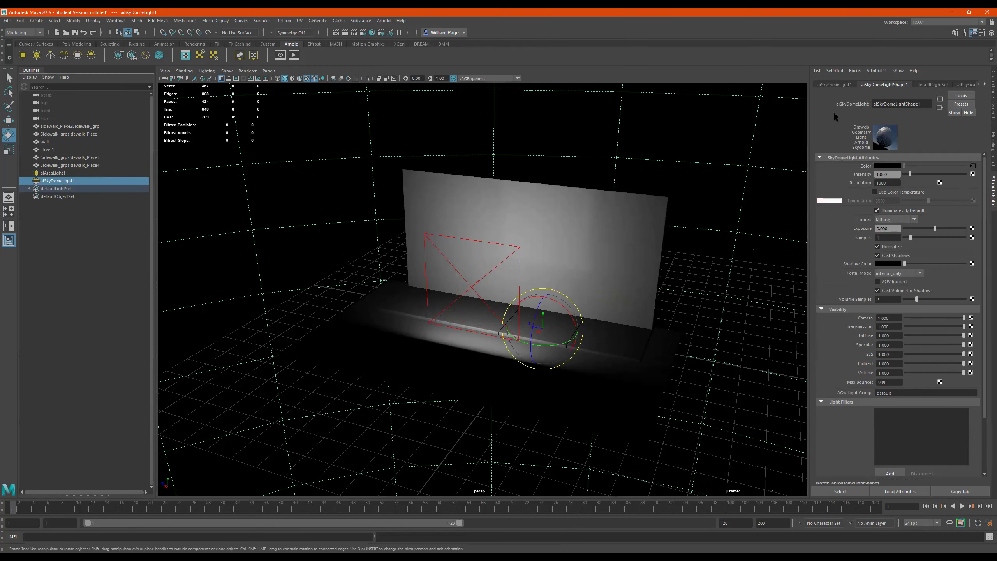
click(972, 167)
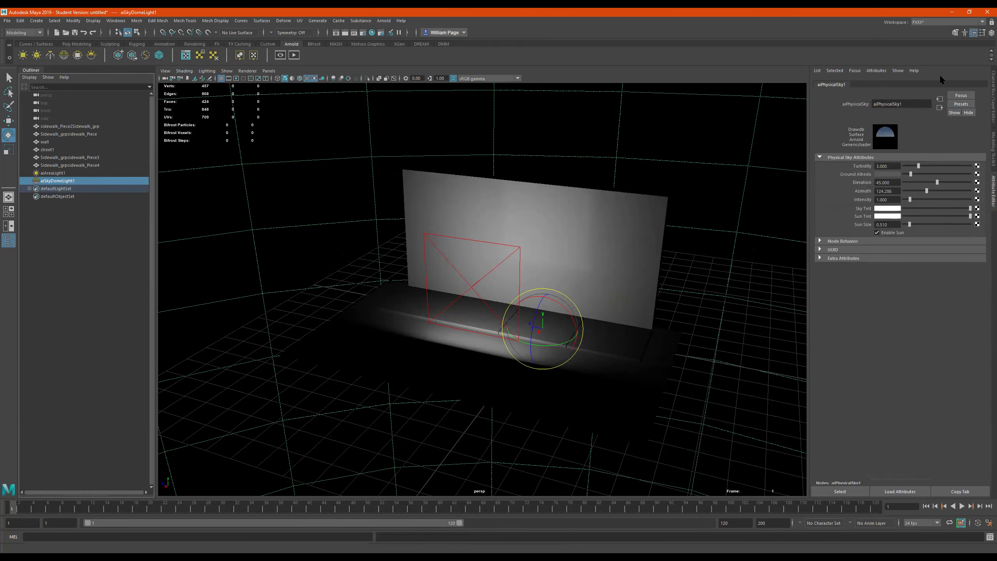
click(939, 107)
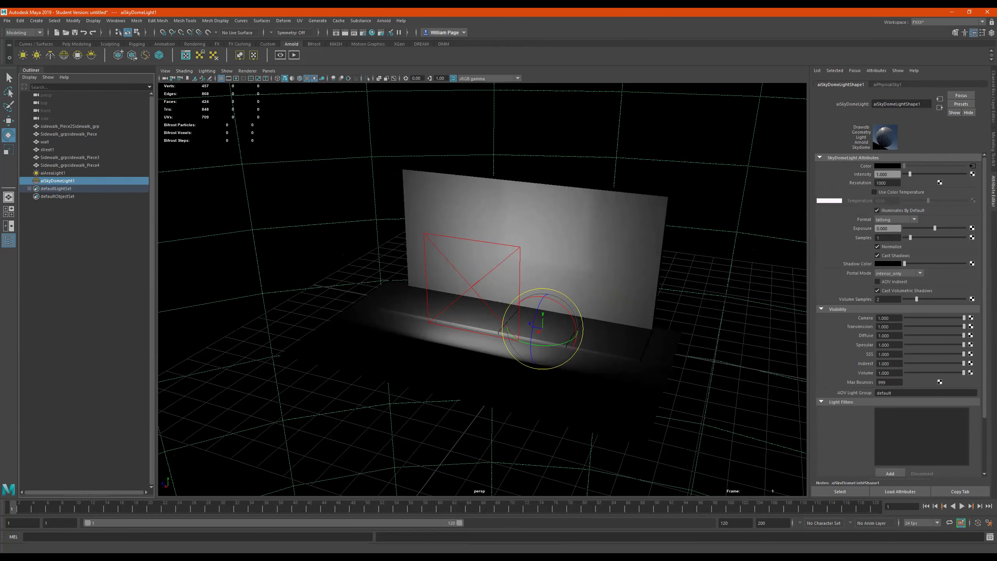
key(Delete)
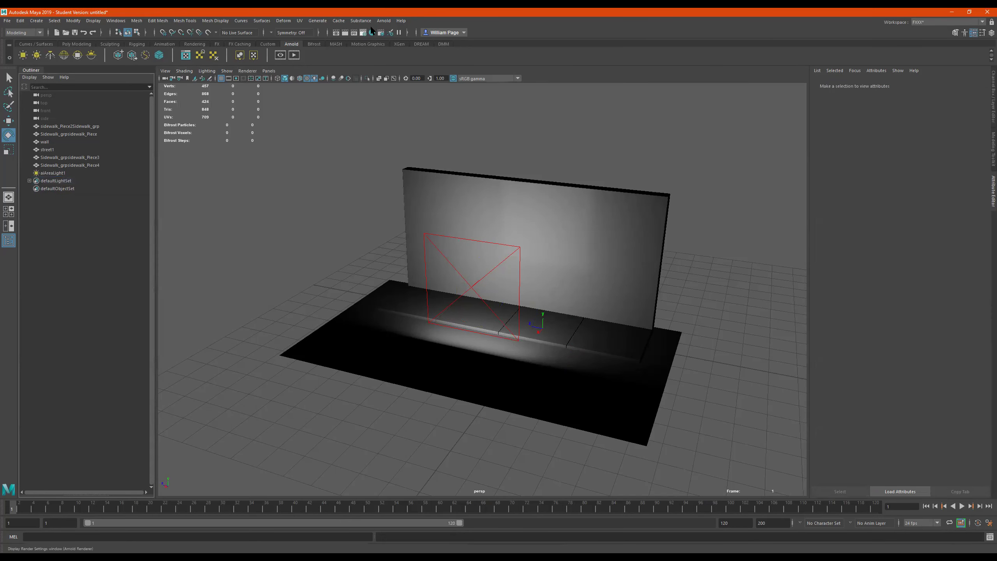
Create an Arnold Skydome Light and view its lighting on the wall, sidewalk and street
click(384, 20)
mouse_move(423, 60)
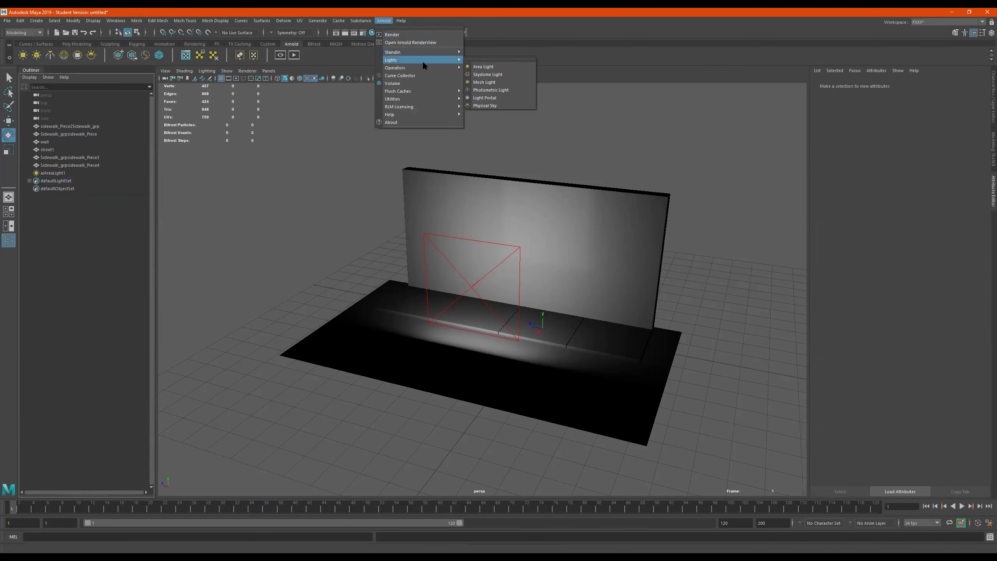
click(503, 74)
alt+drag(446, 298, 506, 298)
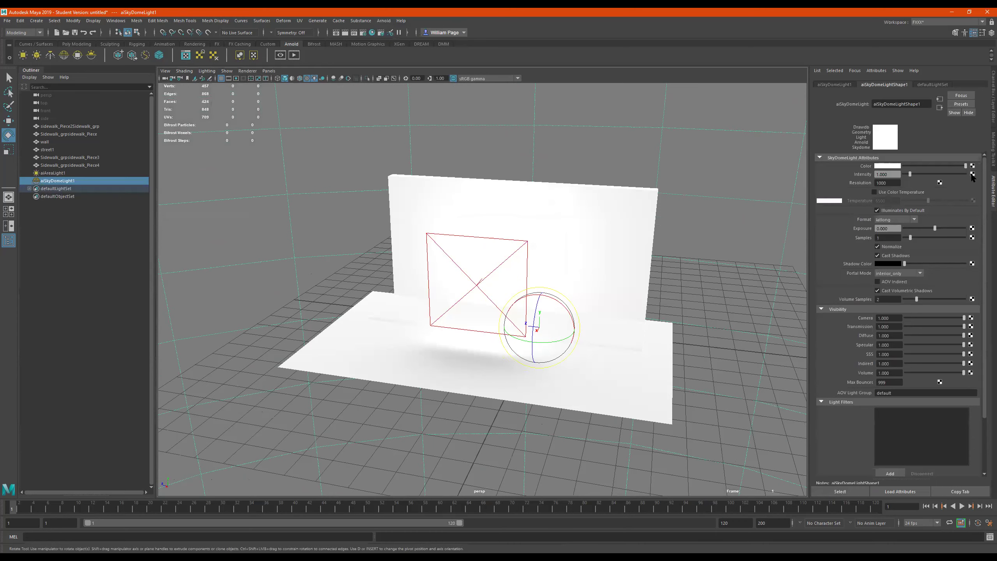
mouse_move(638, 205)
alt+mouse_down()
mouse_move(659, 200)
mouse_move(648, 205)
alt+mouse_up()
Switch to the browser's image results for "hdri creation software" and examine photos of HDRI capture with mirror balls and camera rigs
alt+drag(399, 489, 392, 492)
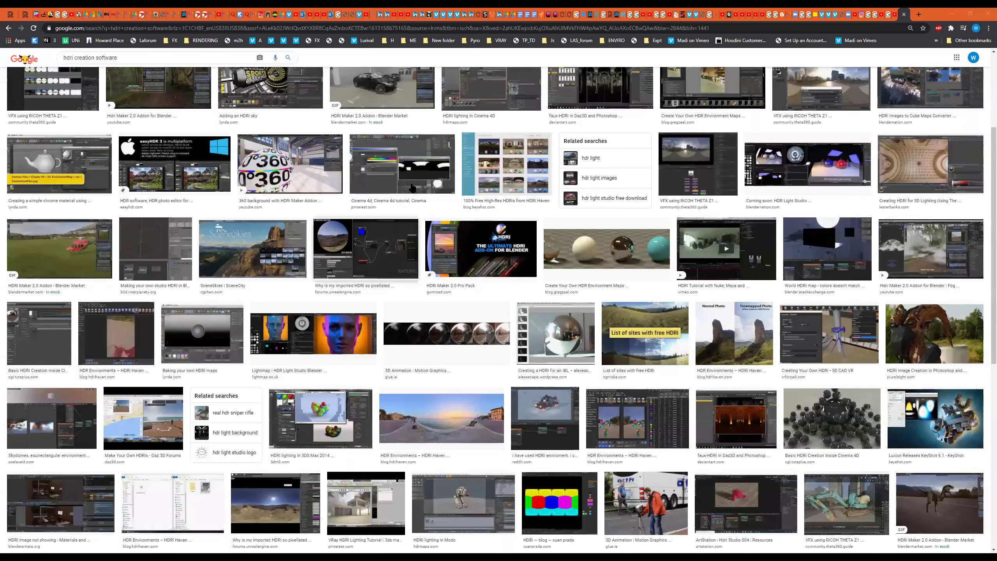
scroll(428, 230, down, 5)
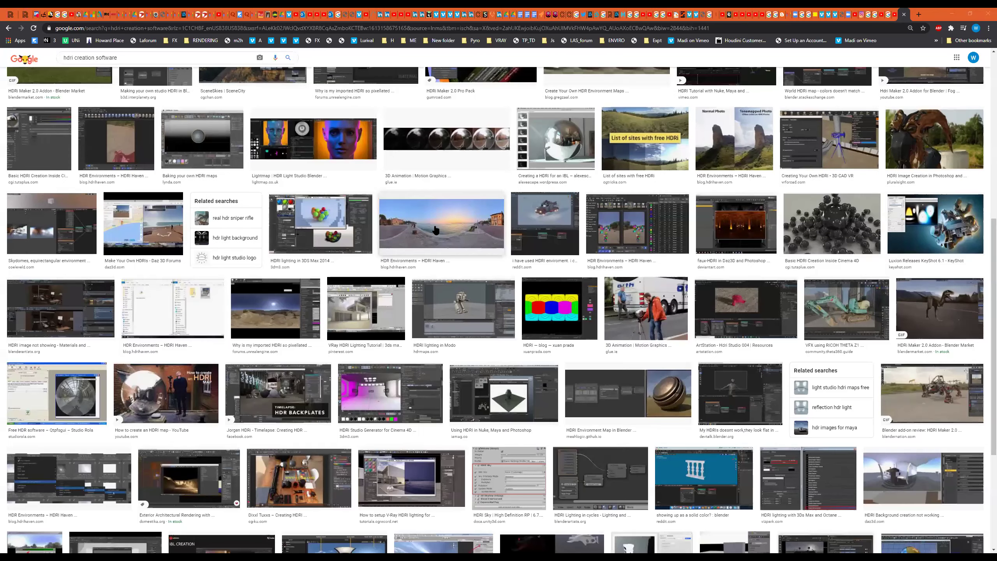
click(489, 226)
click(653, 485)
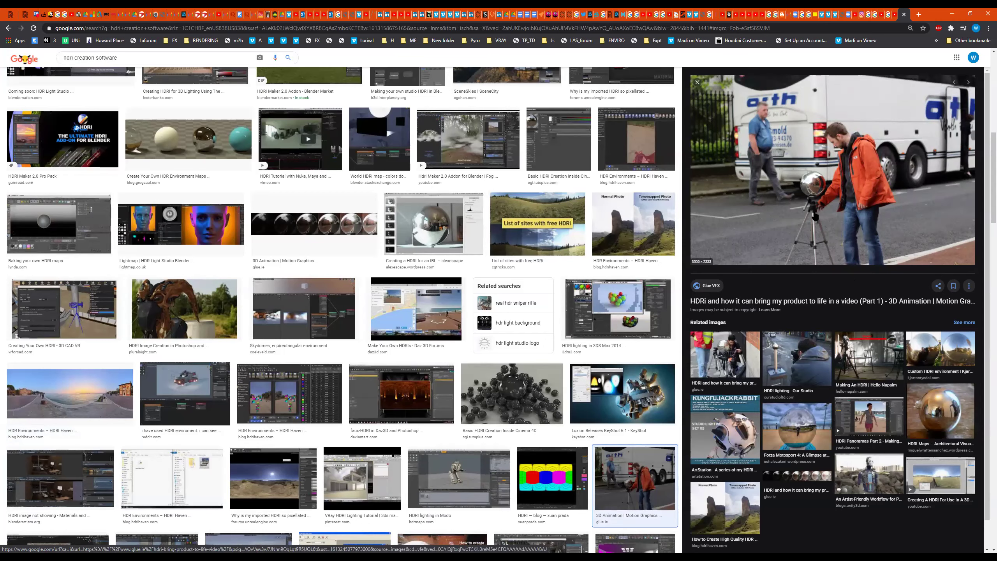
click(871, 354)
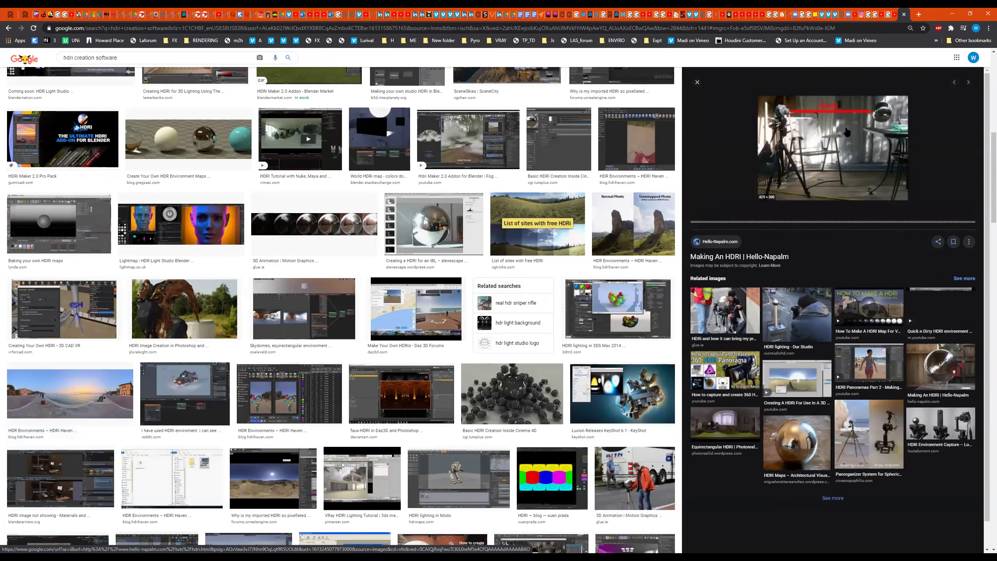
click(795, 331)
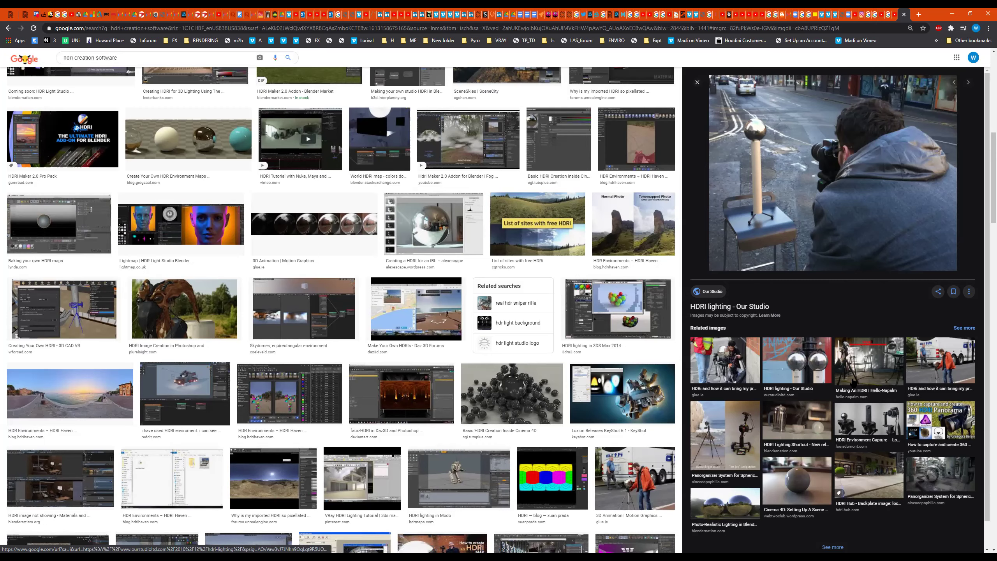
click(751, 441)
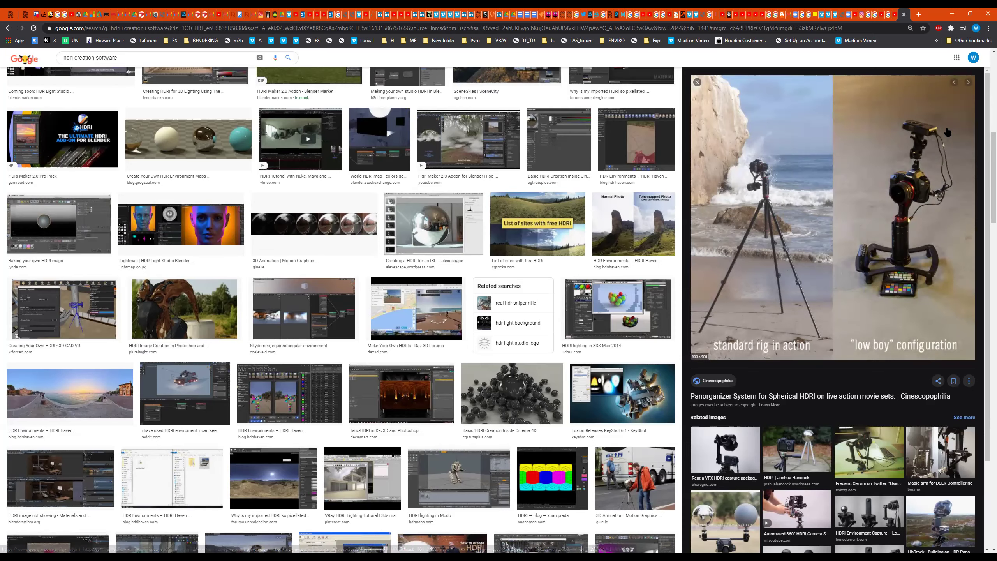
Examine more HDRI creation image results, covering chrome and gray reference balls, Creating Your Own HDRI, and the RICOH THETA Z1 example
scroll(802, 364, down, 1)
scroll(744, 436, down, 1)
click(745, 436)
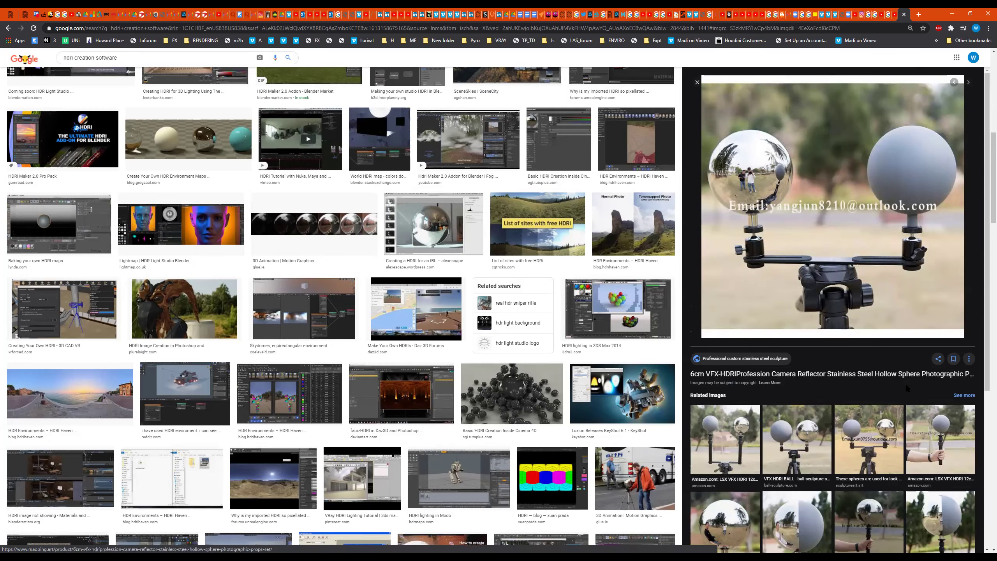
scroll(837, 393, down, 1)
scroll(840, 395, down, 1)
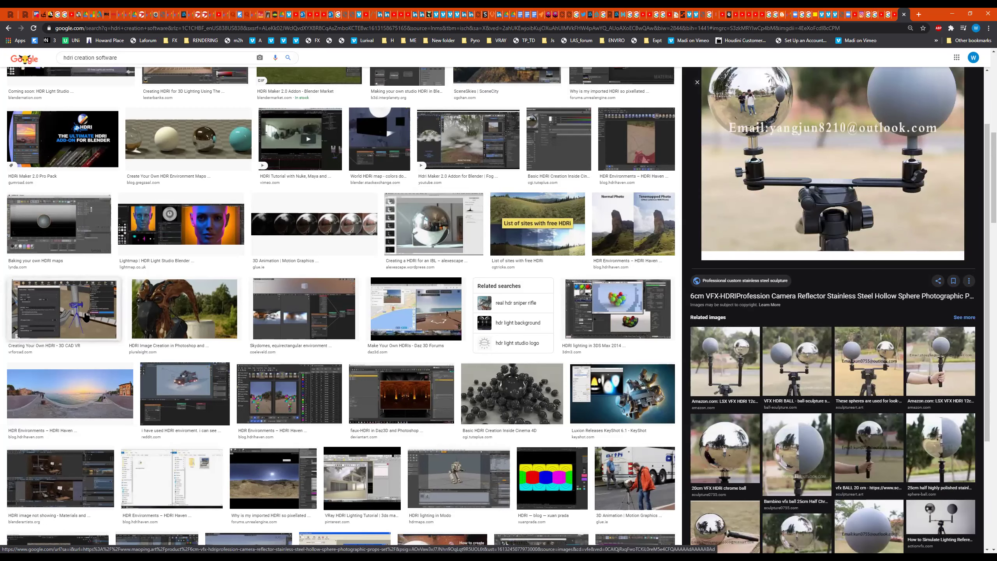
click(86, 316)
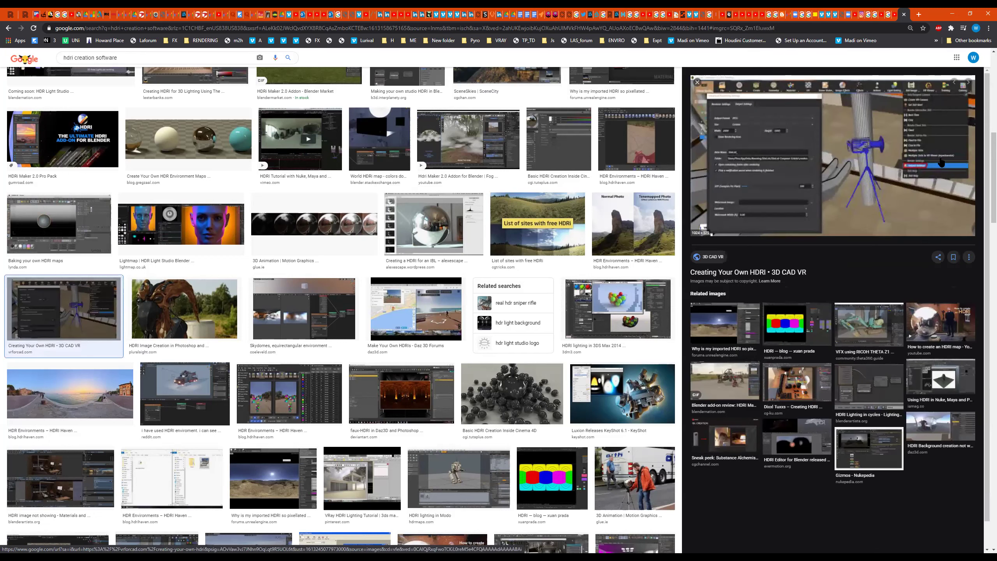
click(861, 334)
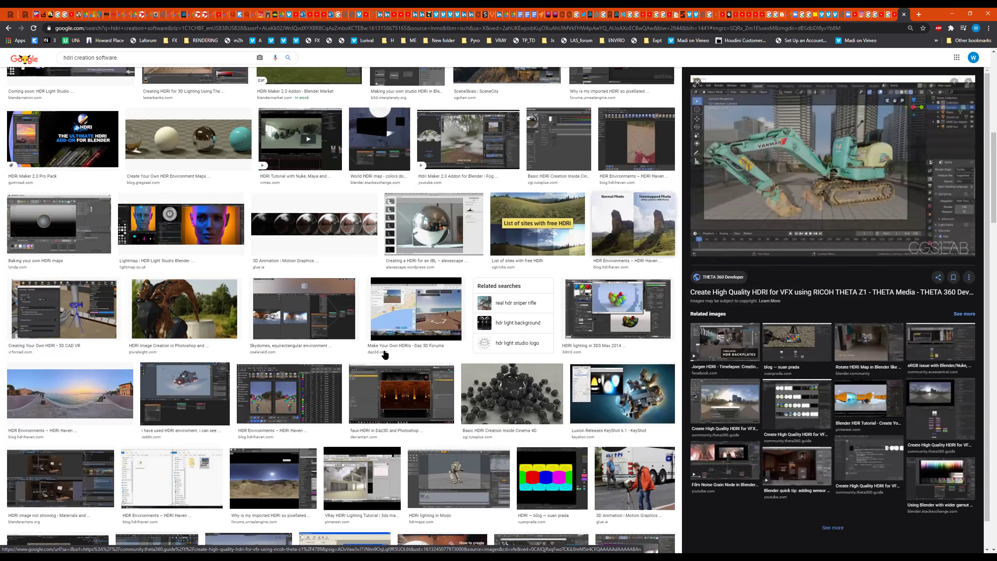
Search the web for "hdri hub", open the HDRI-Hub.com site, and decline its notifications
click(648, 29)
text(hdri)
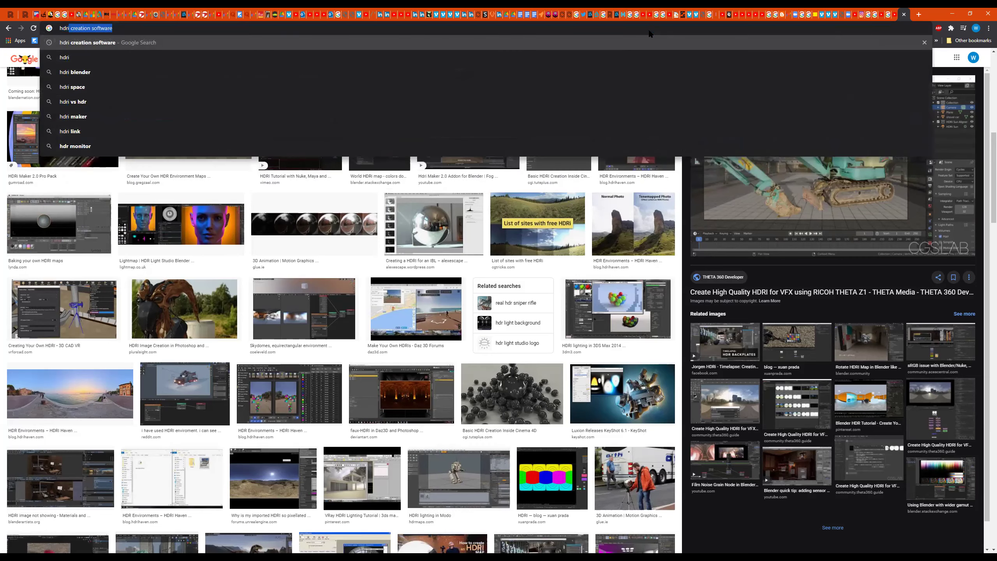
text( hub)
key(Return)
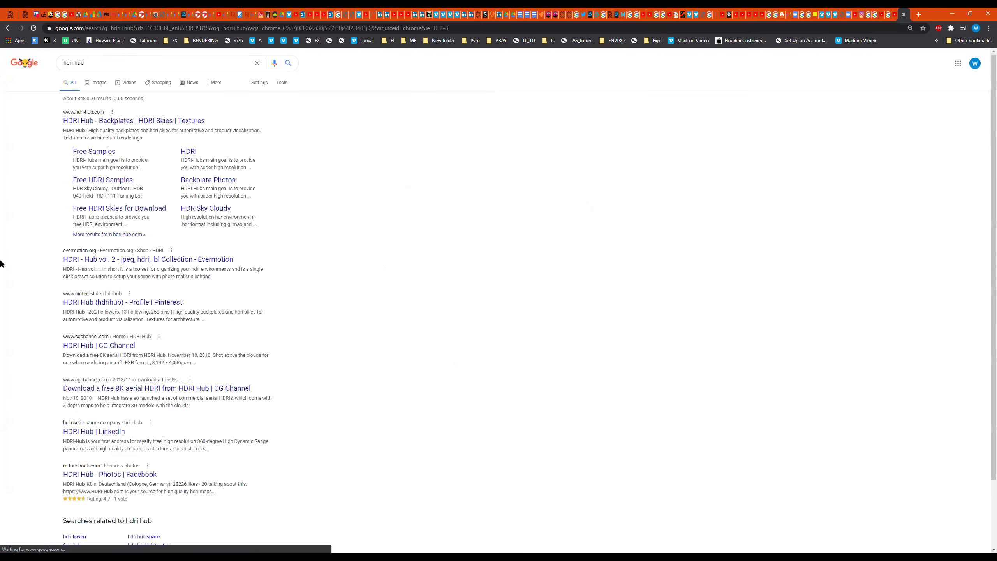
click(95, 122)
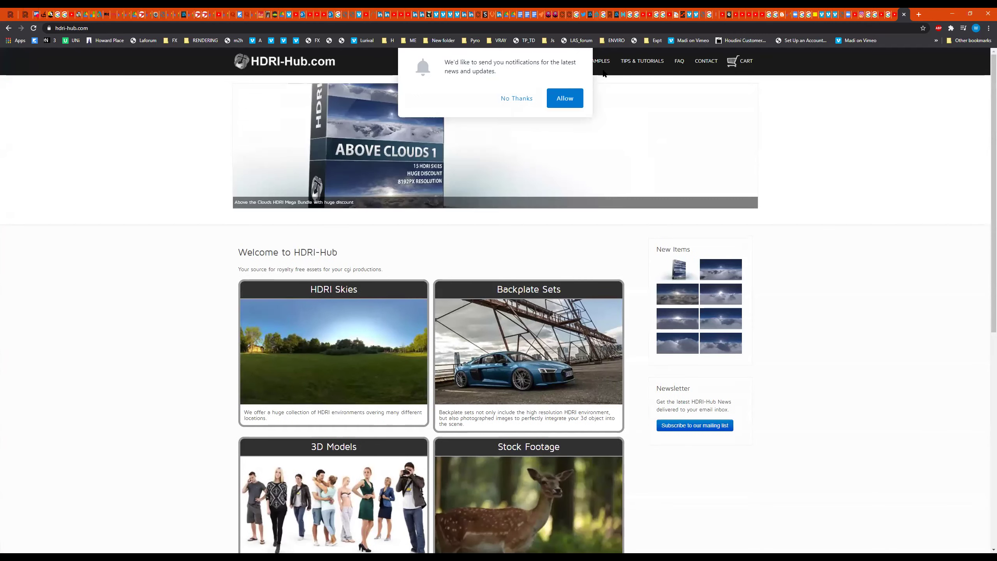
click(515, 103)
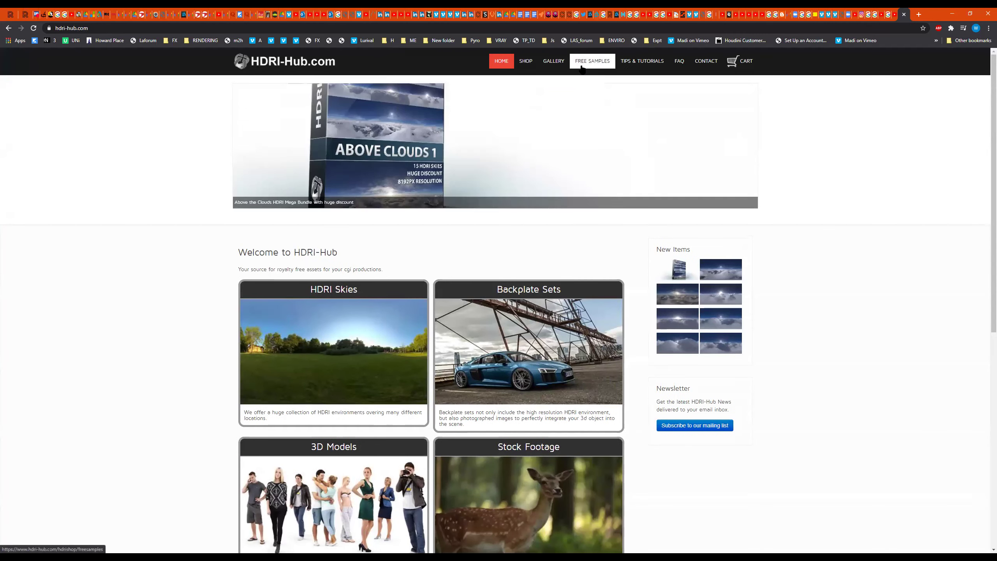
Browse HDRI-Hub's free samples and view the free HDR Container panorama's page and preview images
click(589, 61)
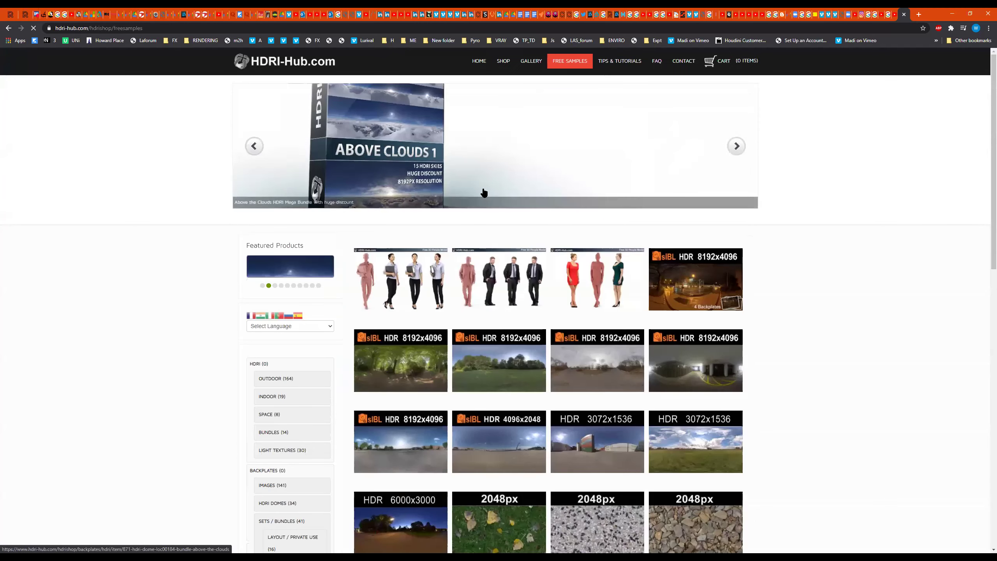
scroll(856, 366, down, 2)
scroll(824, 370, down, 2)
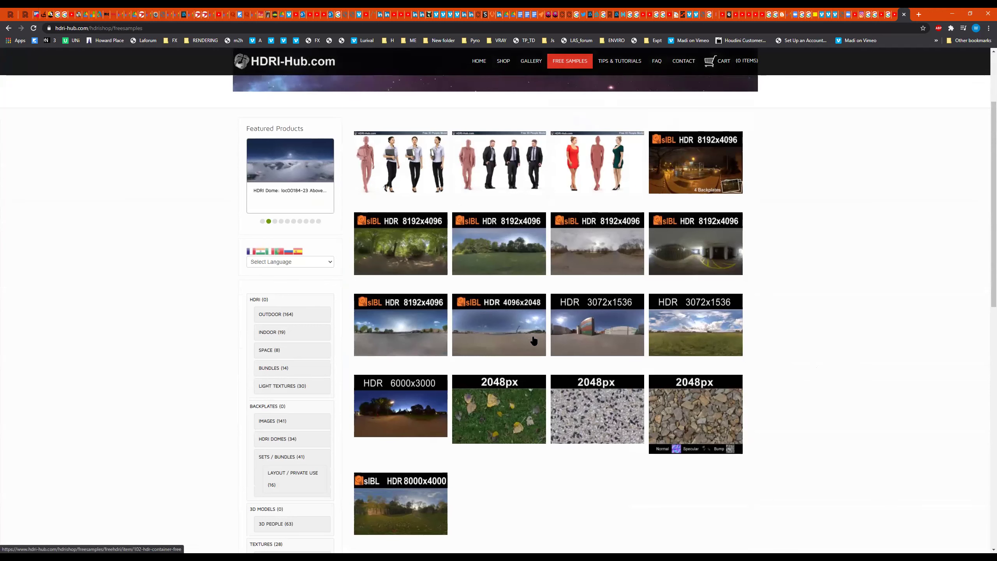
click(581, 335)
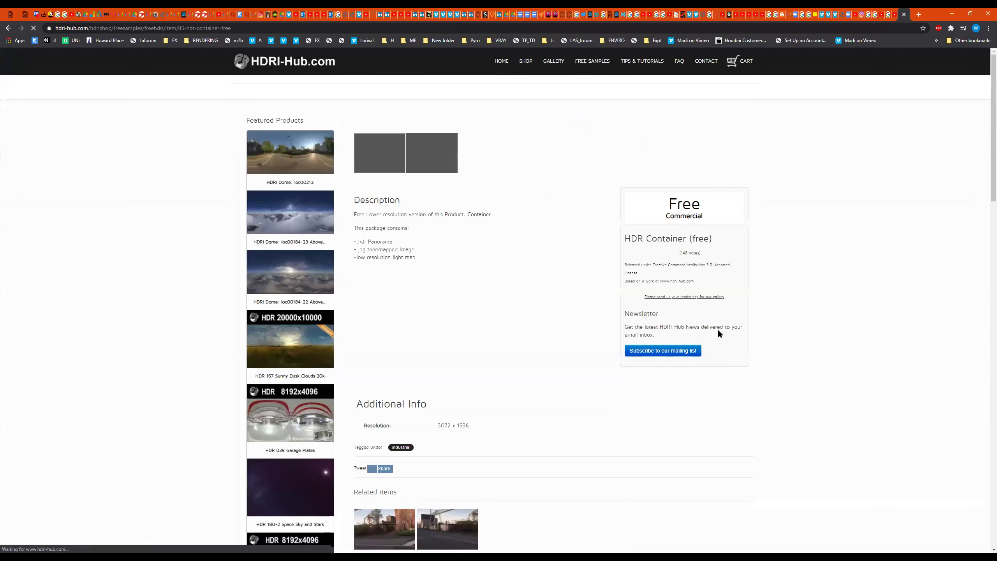
scroll(839, 347, down, 1)
scroll(777, 367, down, 2)
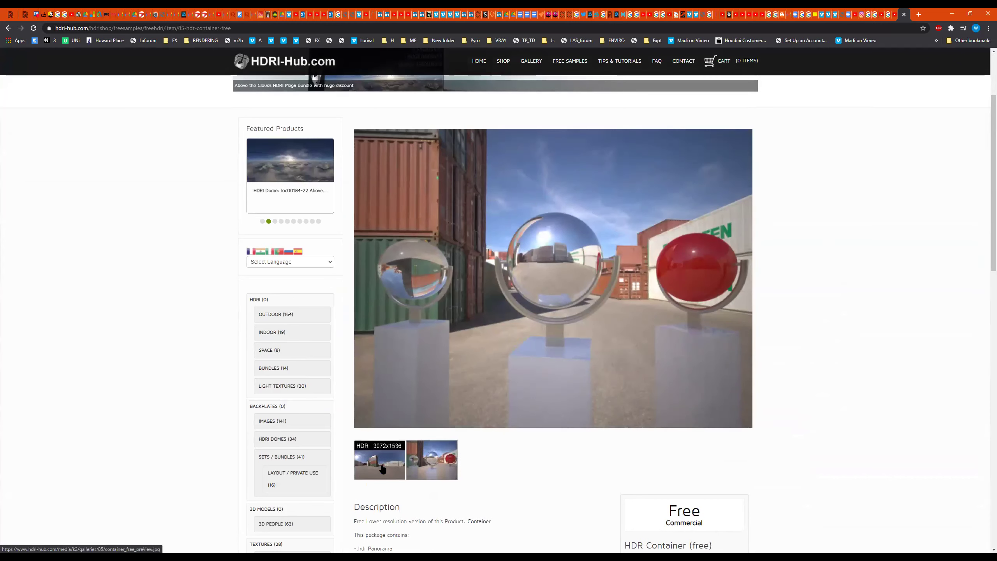
scroll(767, 417, down, 5)
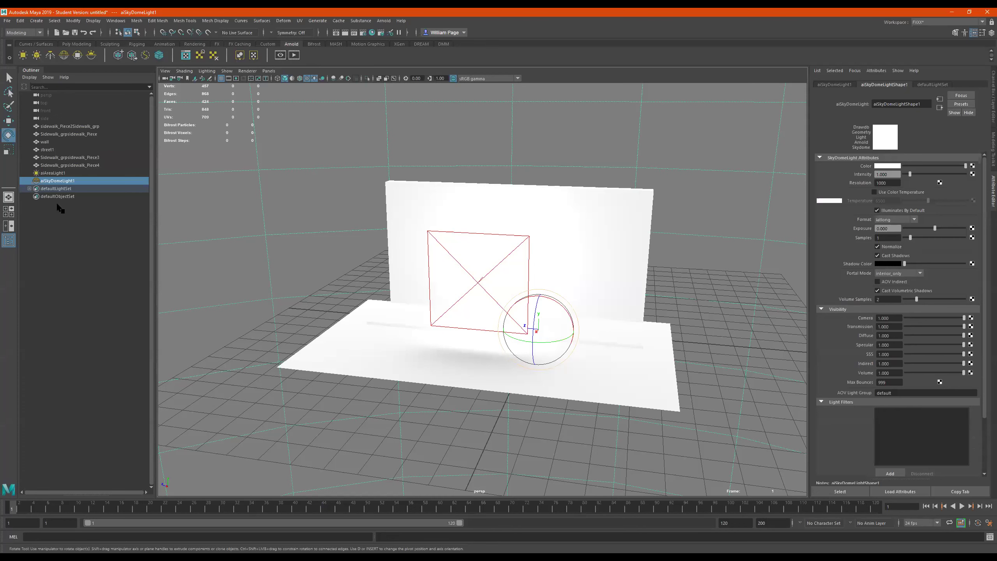
Switch back to Maya and examine the skydome light's sphere from outside, then the wall and street inside it
key(f)
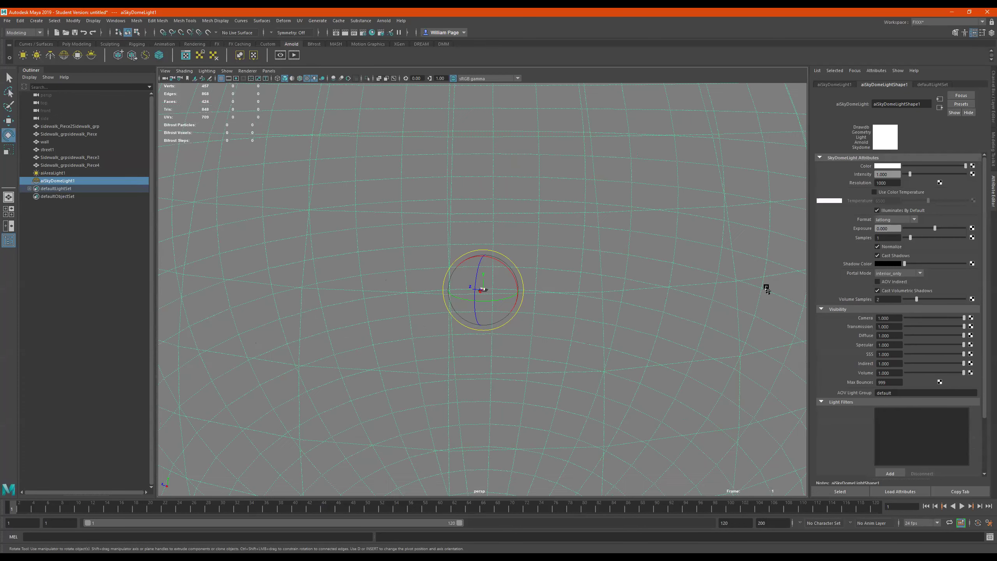
key(f)
alt+drag(519, 316, 557, 296)
alt+drag(440, 307, 600, 271)
scroll(501, 279, up, 3)
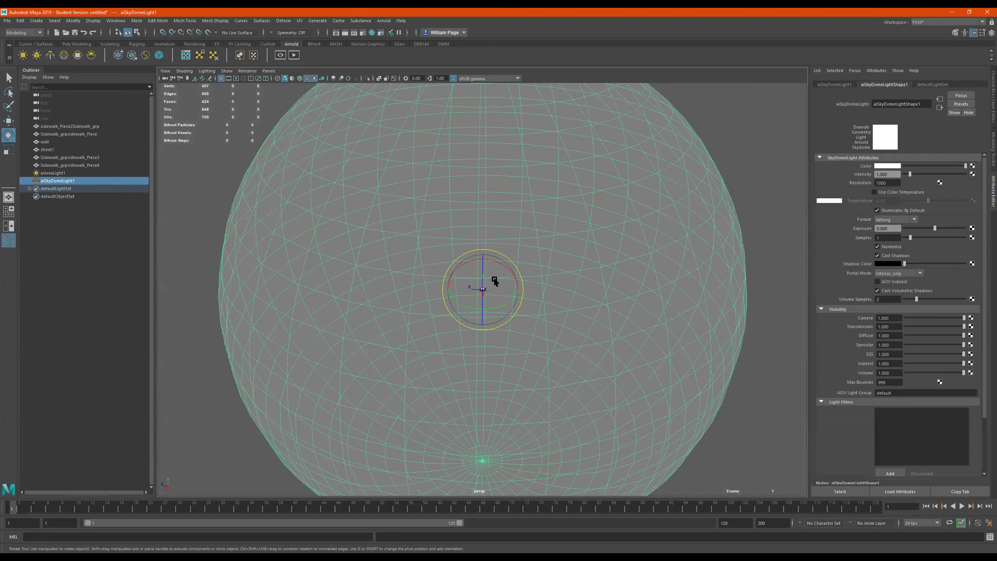
scroll(560, 285, up, 1)
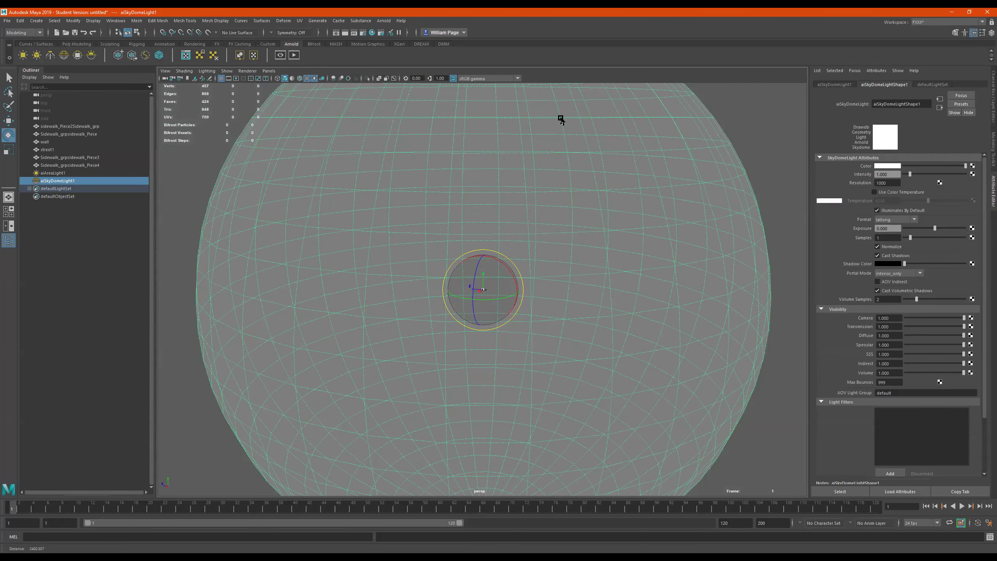
scroll(670, 279, down, 2)
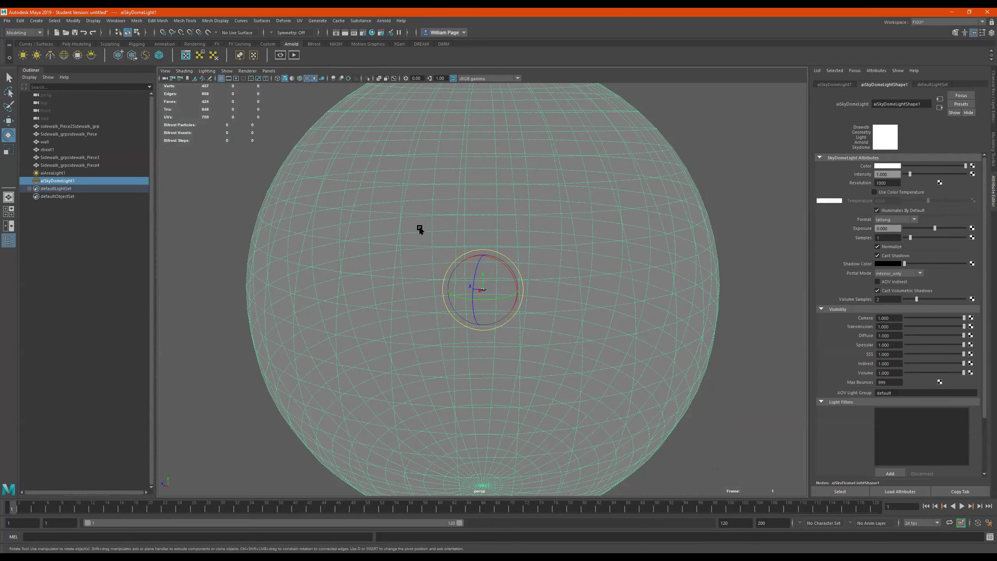
alt+drag(551, 182, 582, 202)
scroll(404, 255, up, 3)
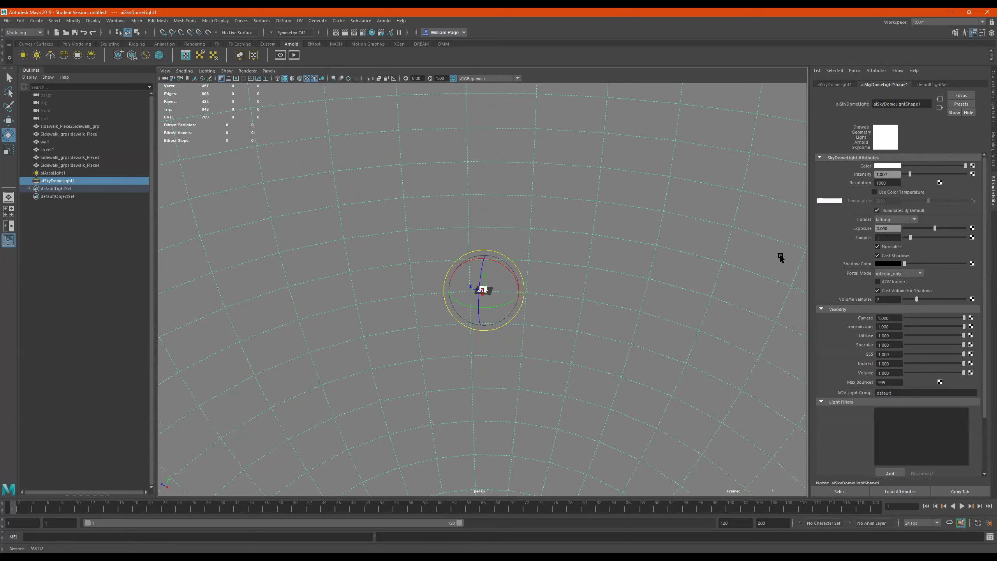
scroll(496, 266, up, 3)
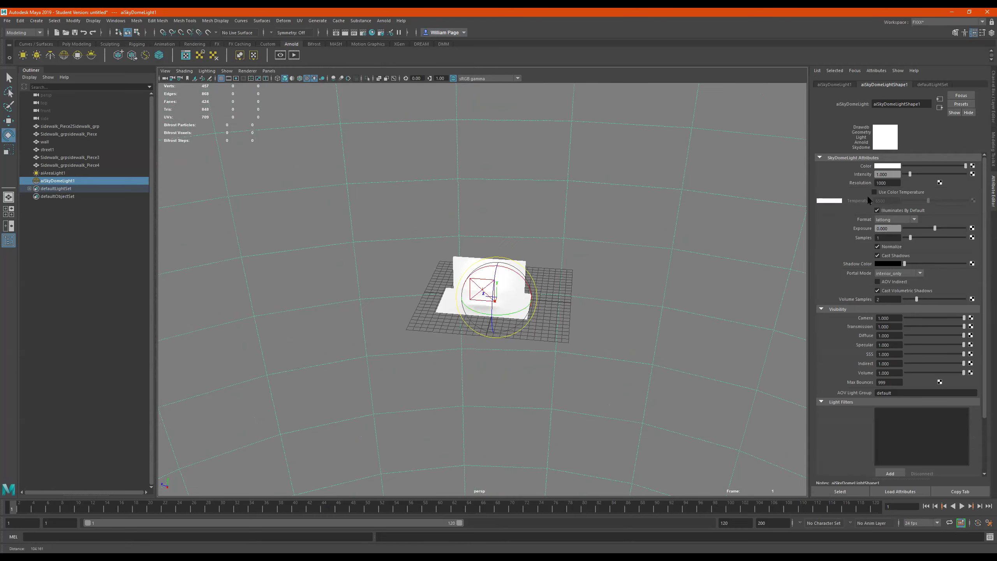
Connect a File texture to the skydome light's color and browse for its image in the E:\--HDRI-- folder
click(973, 167)
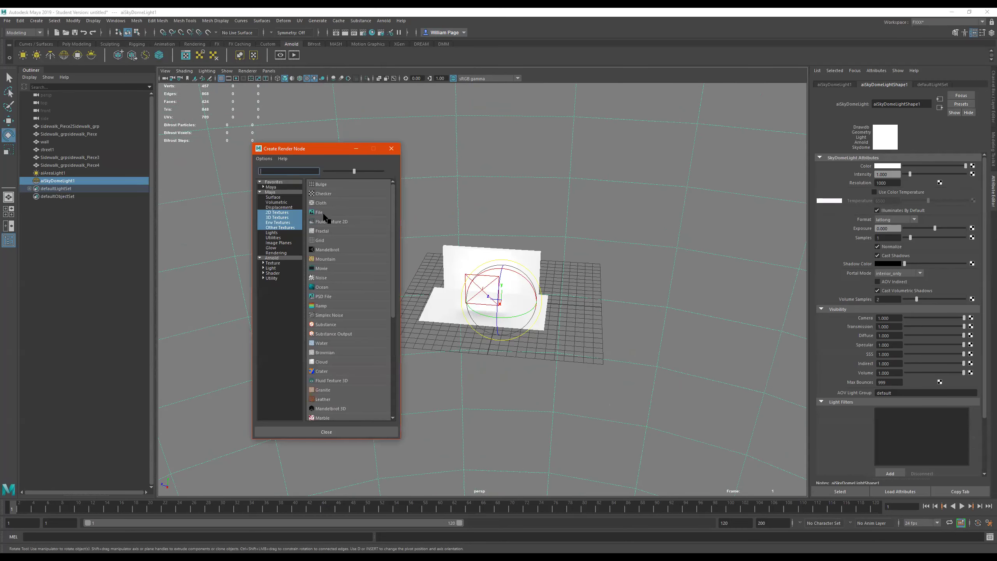
click(319, 212)
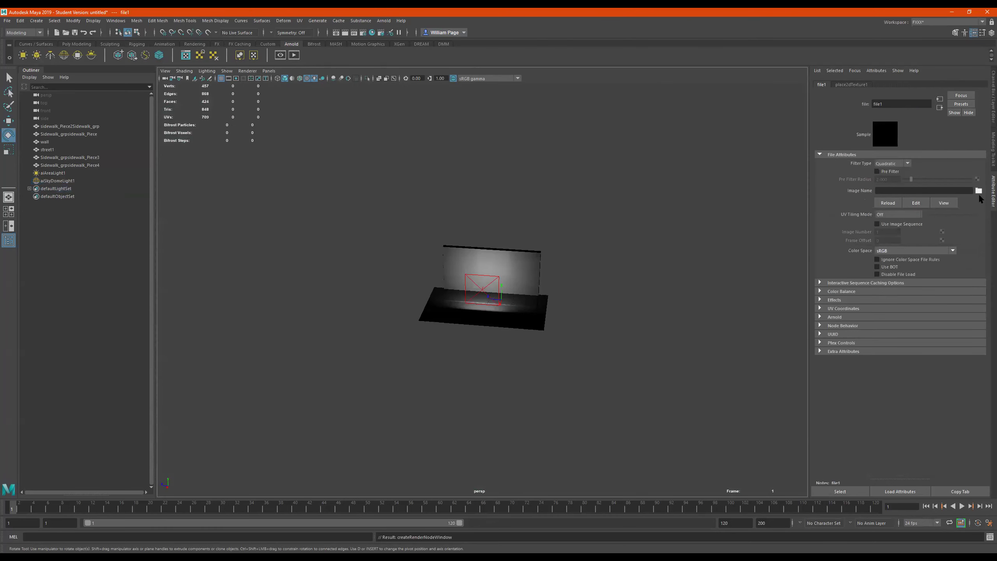
click(979, 191)
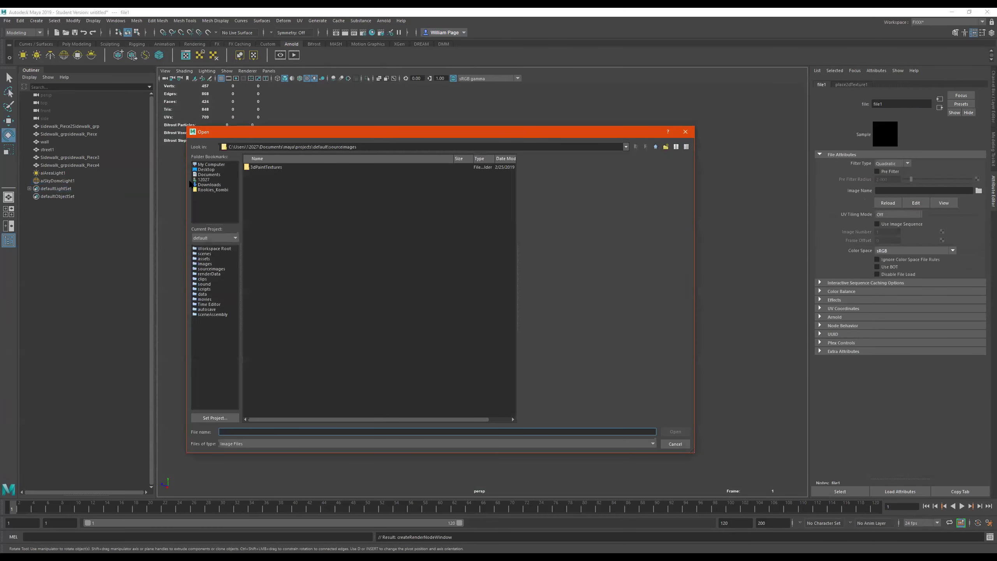
click(211, 165)
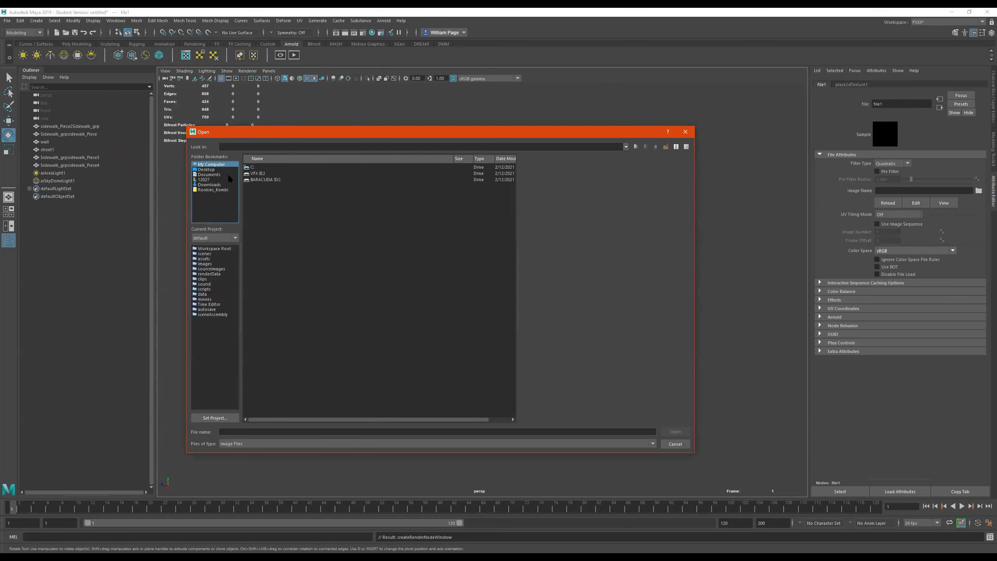
double_click(258, 174)
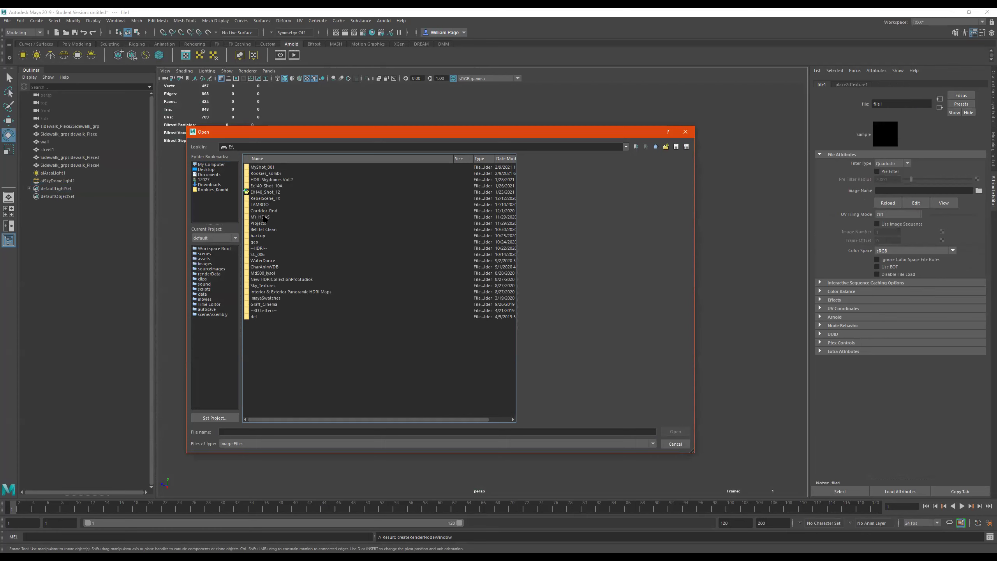
double_click(259, 248)
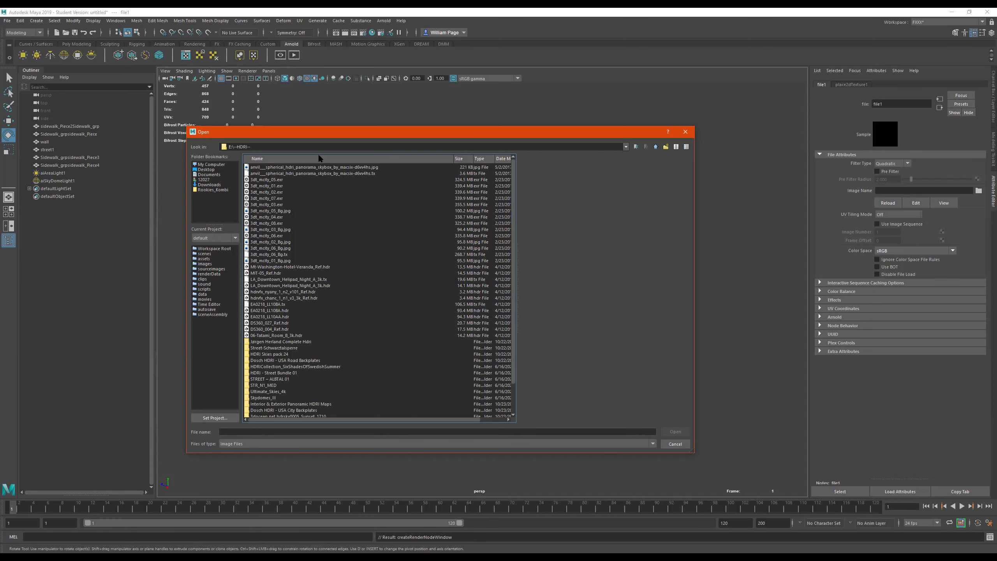
Preview the desert skybox panoramas in the HDRI folder, and load LA_Downtown_Helipad_Night_A_3k.tx as the File texture's image
click(325, 168)
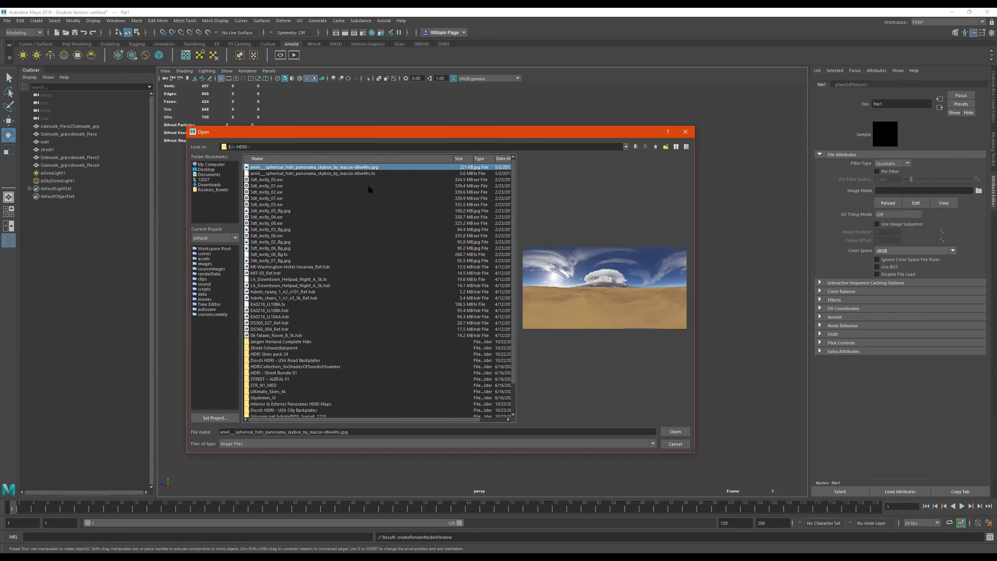
click(322, 173)
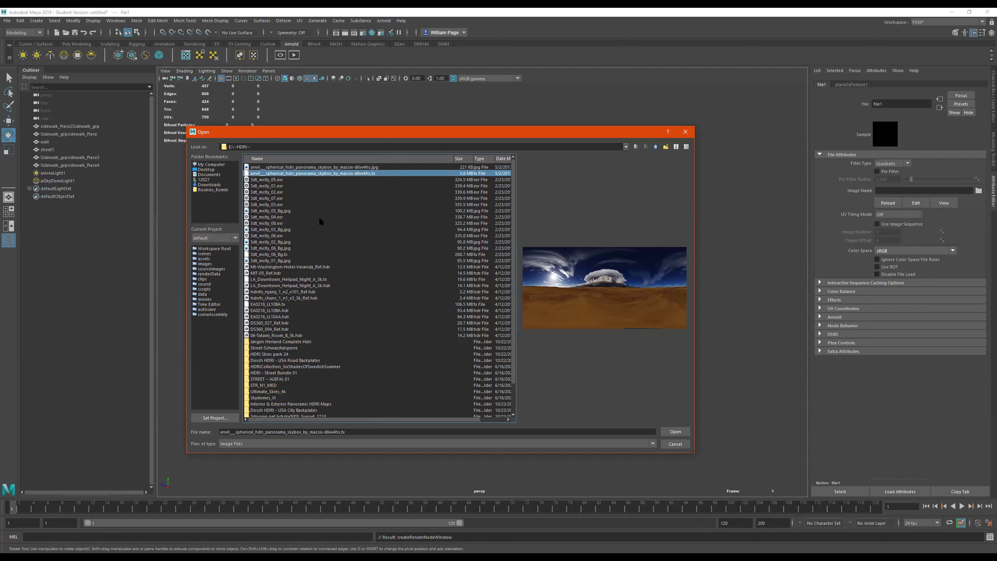
click(276, 305)
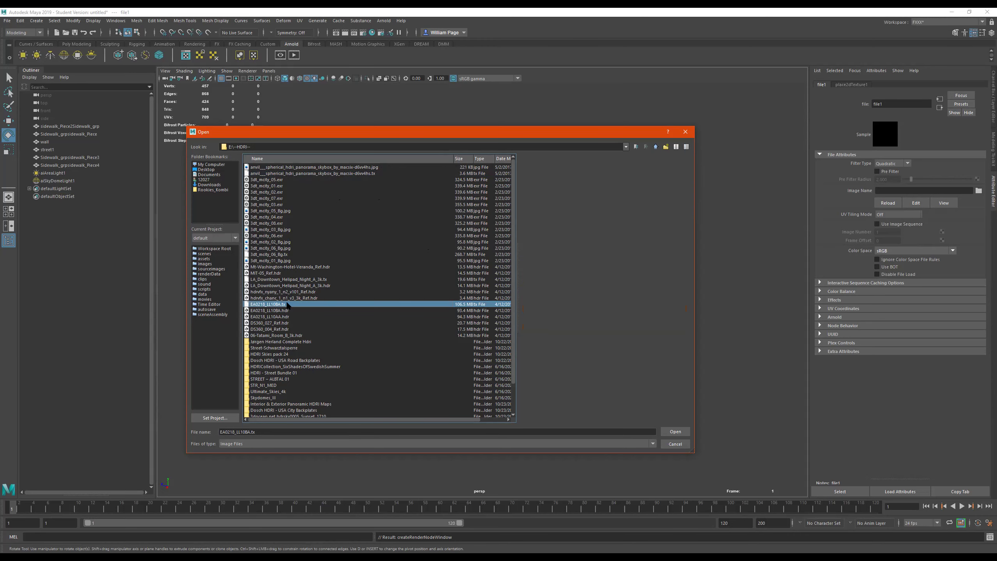
scroll(358, 353, down, 2)
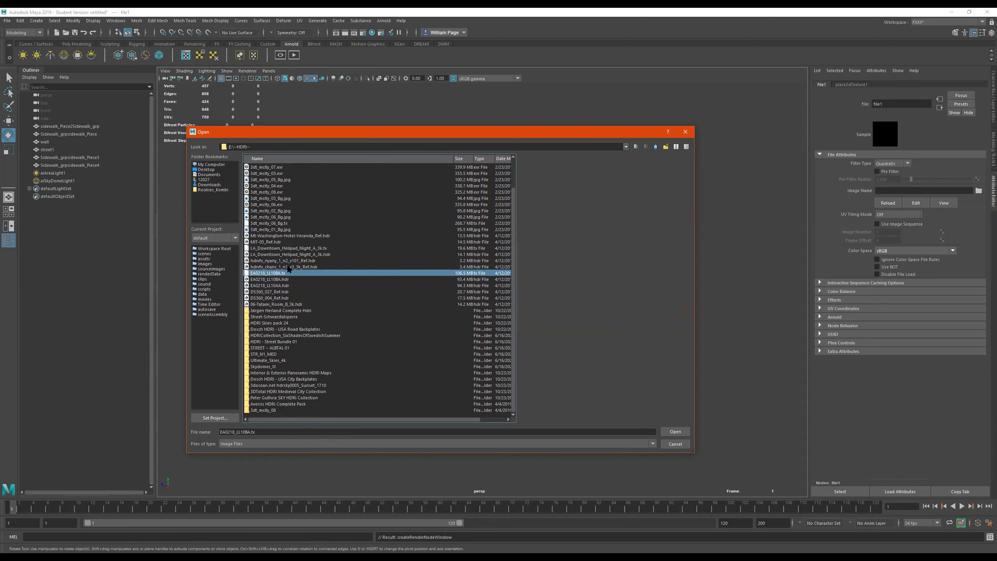
click(279, 255)
click(280, 250)
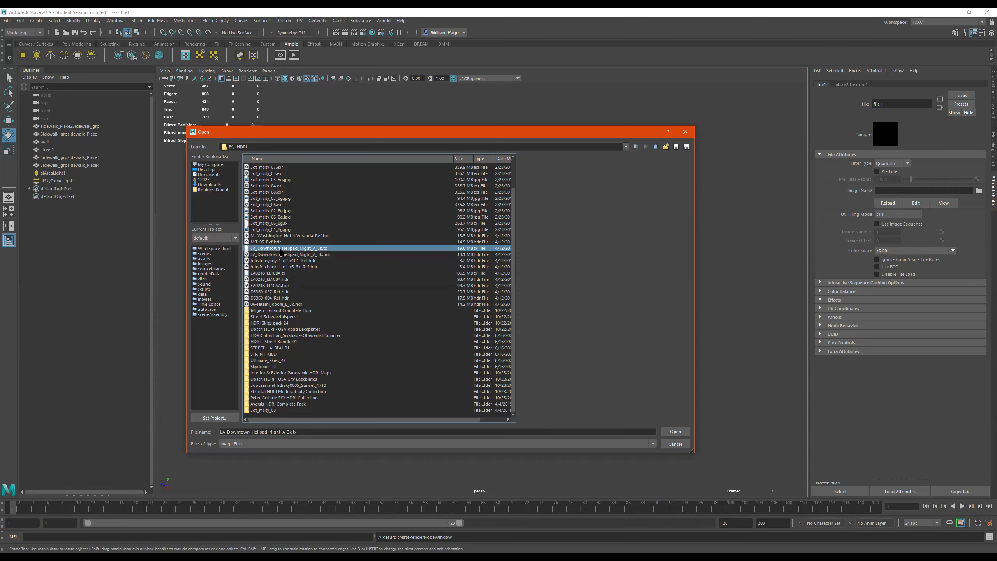
double_click(282, 248)
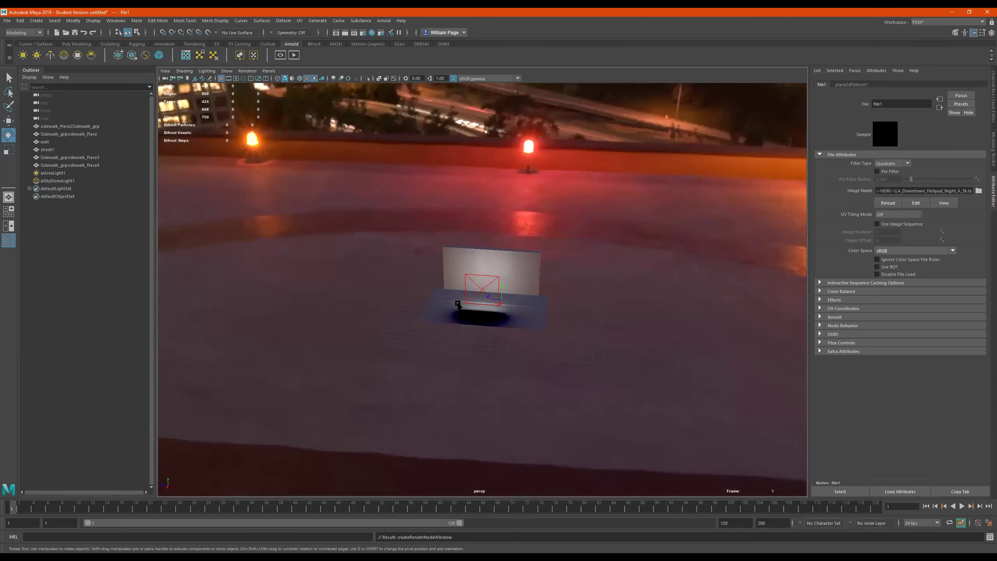
Inspect the night helipad environment and its lighting and reflections on the wall and street, and select the skydome light
mouse_move(541, 271)
alt+mouse_down()
mouse_move(511, 256)
mouse_move(456, 275)
mouse_move(378, 279)
mouse_move(359, 269)
mouse_move(455, 249)
mouse_move(494, 271)
mouse_move(541, 271)
mouse_move(511, 255)
mouse_move(517, 246)
mouse_move(589, 267)
mouse_move(543, 264)
alt+mouse_up()
alt+drag(442, 228, 622, 207)
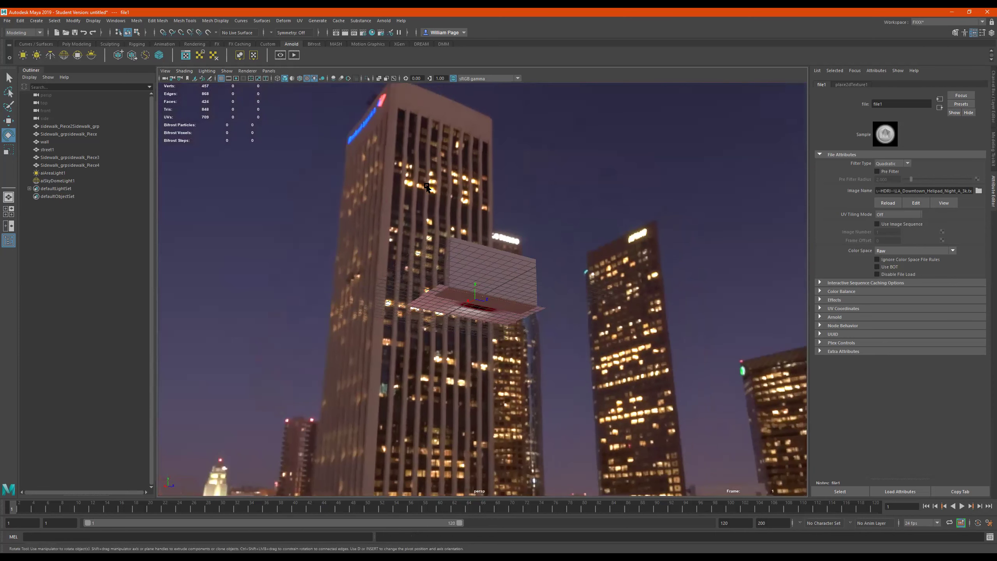
alt+drag(462, 211, 636, 273)
alt+right_drag(637, 273, 780, 279)
alt+right_drag(507, 326, 628, 320)
mouse_move(530, 285)
alt+mouse_down()
mouse_move(466, 262)
mouse_move(498, 260)
alt+mouse_up()
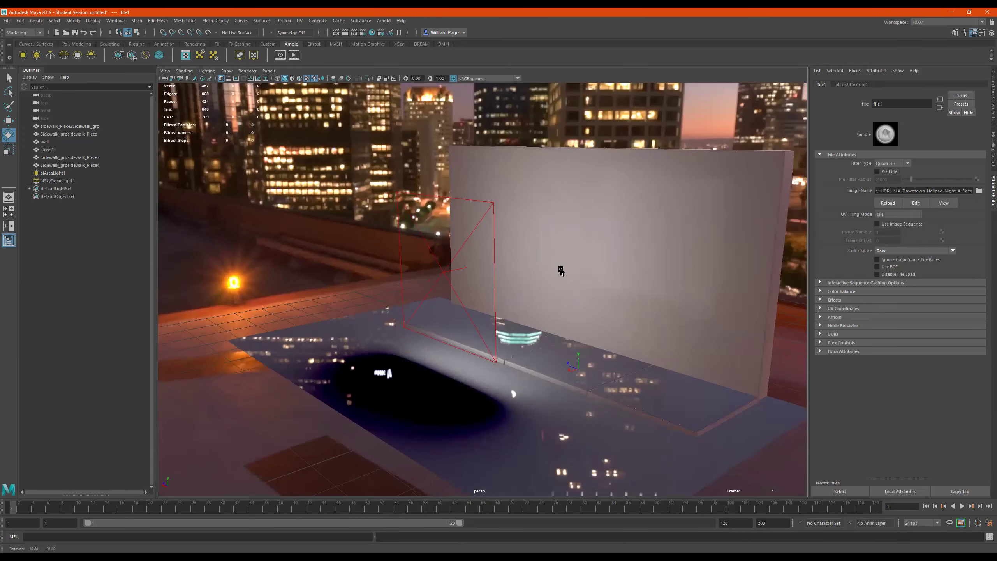
alt+drag(560, 270, 480, 259)
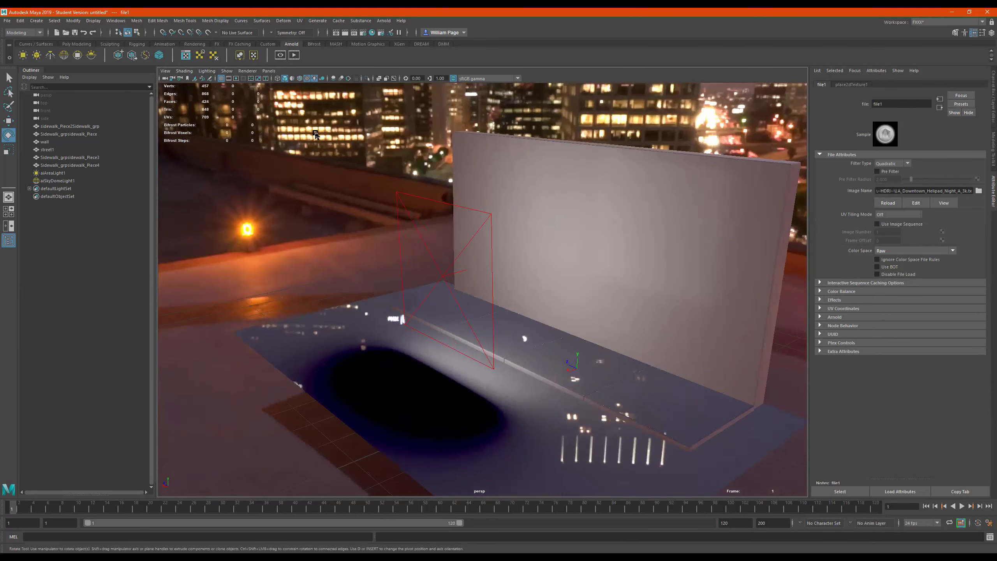
click(65, 181)
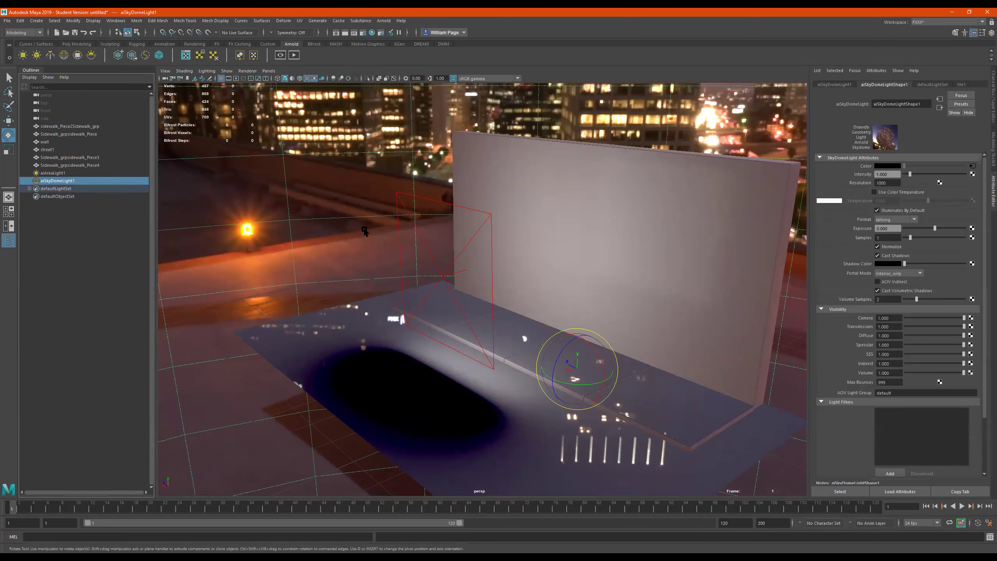
Disable the skydome light and the area light in Arnold's Light Manager and close the manager
key(h)
key(h)
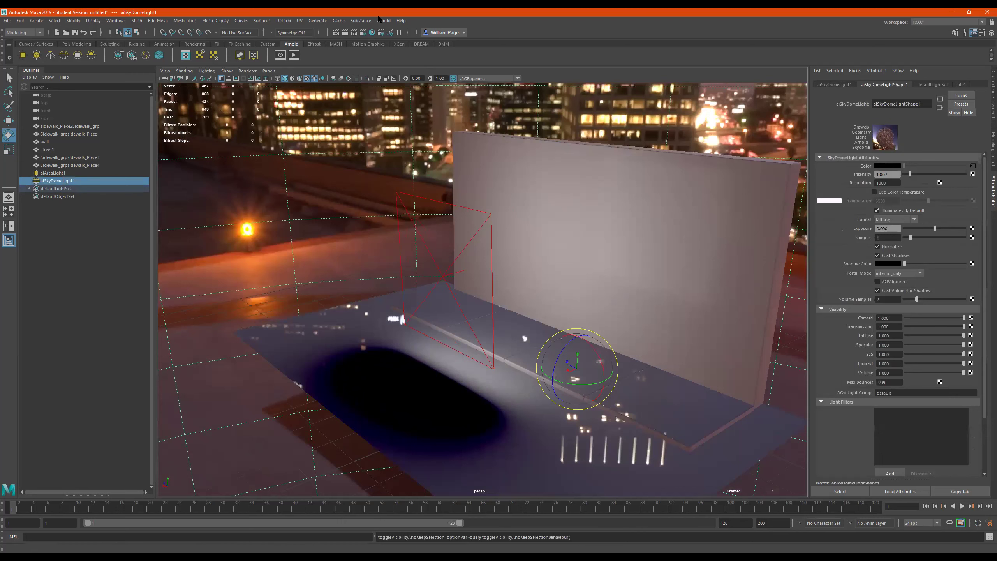
click(386, 22)
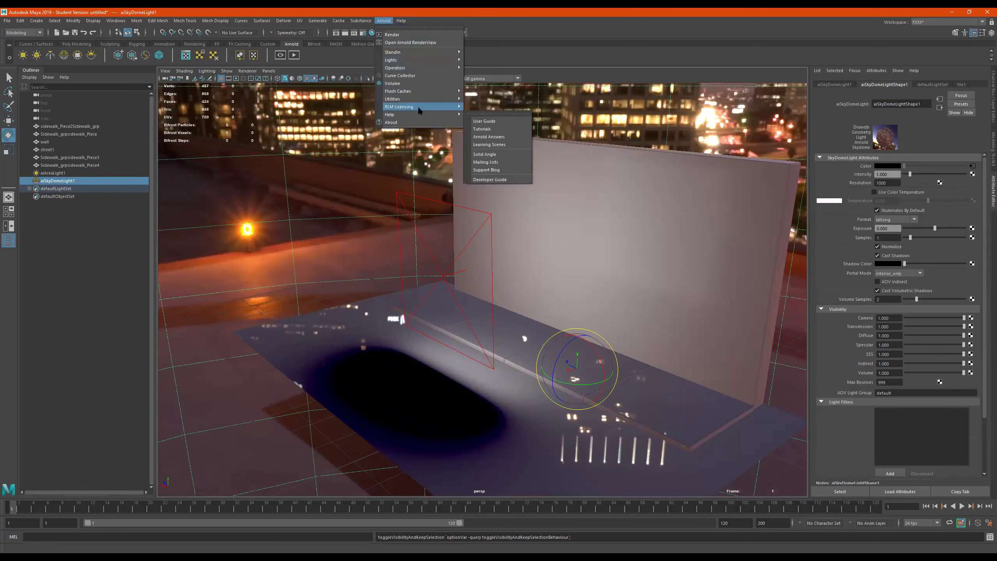
mouse_move(431, 99)
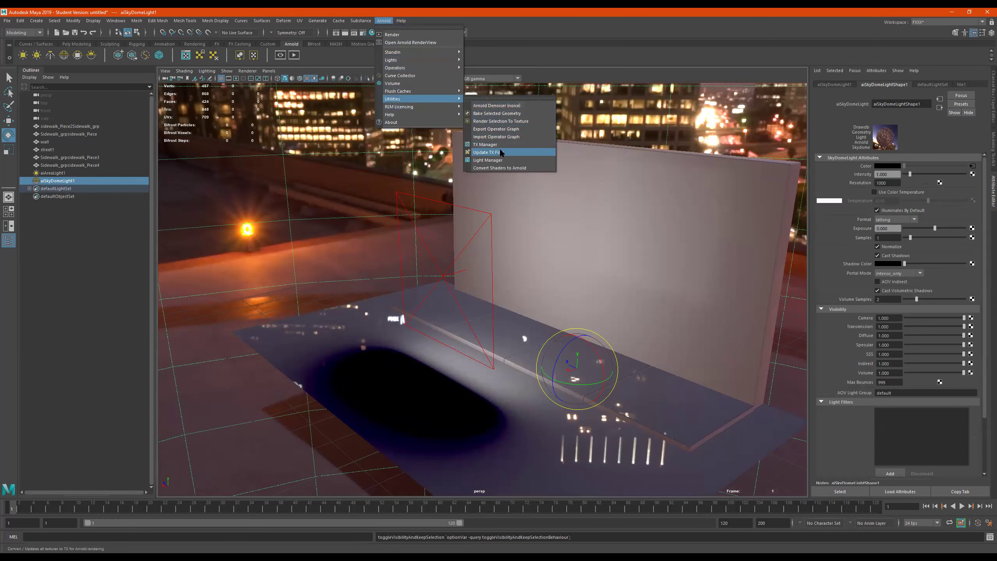
click(487, 160)
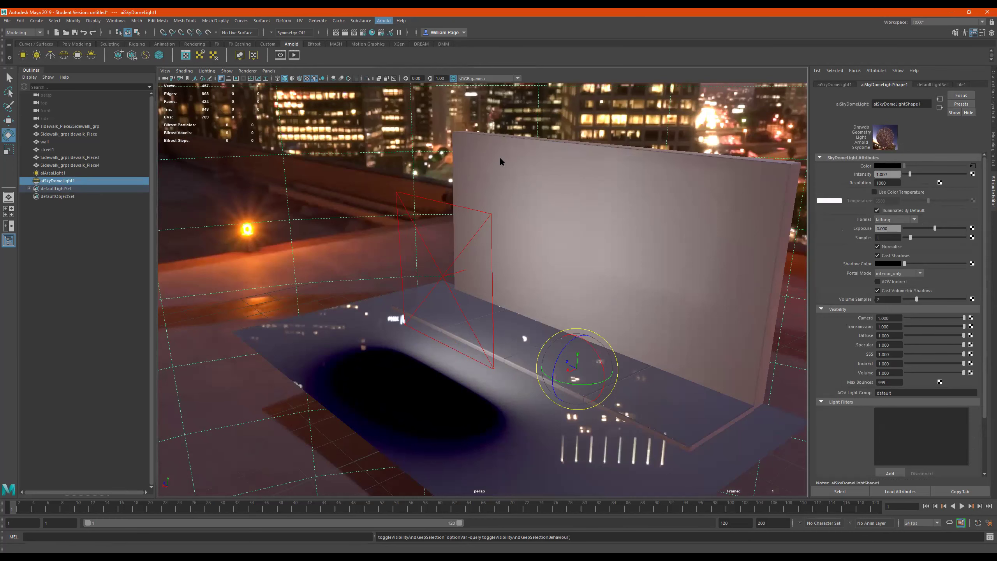
click(866, 175)
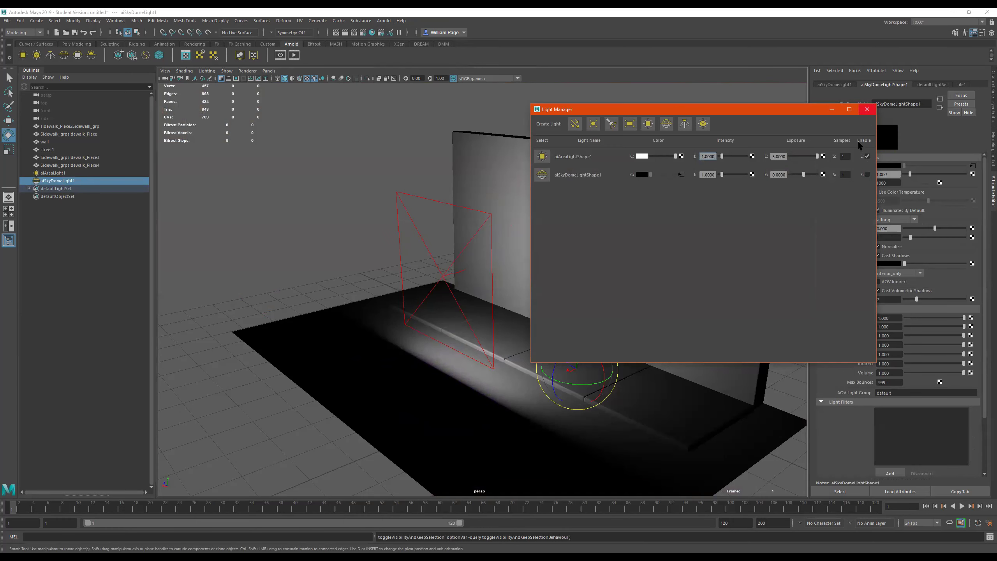
click(866, 156)
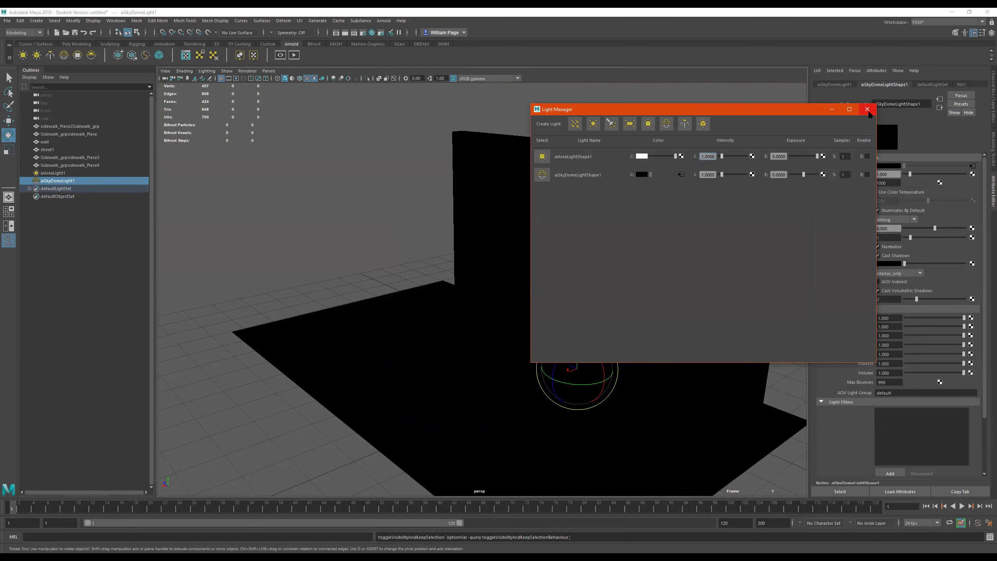
click(867, 109)
Create a polygon cylinder and move it away from the origin onto the street in front of the wall
scroll(568, 275, down, 1)
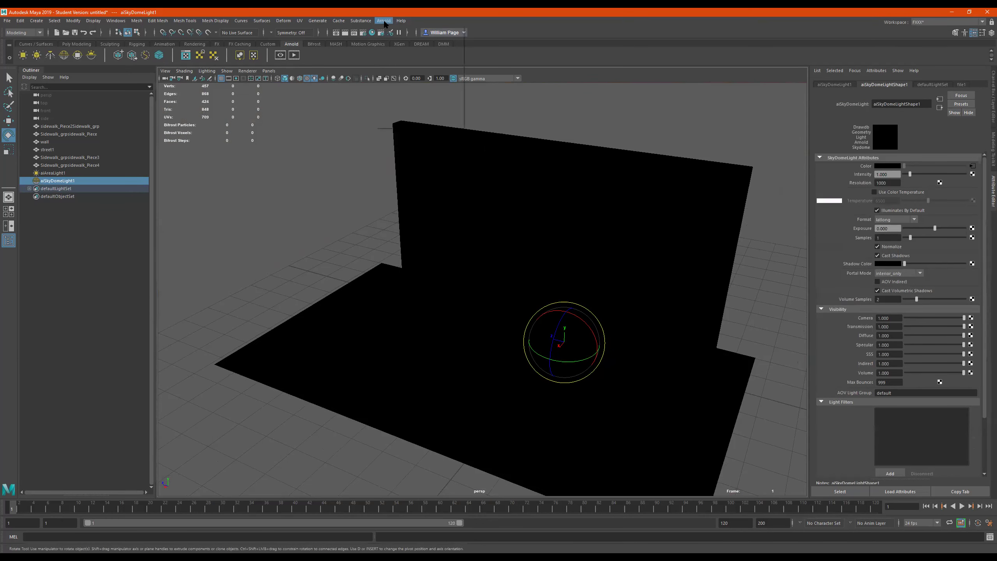
click(384, 21)
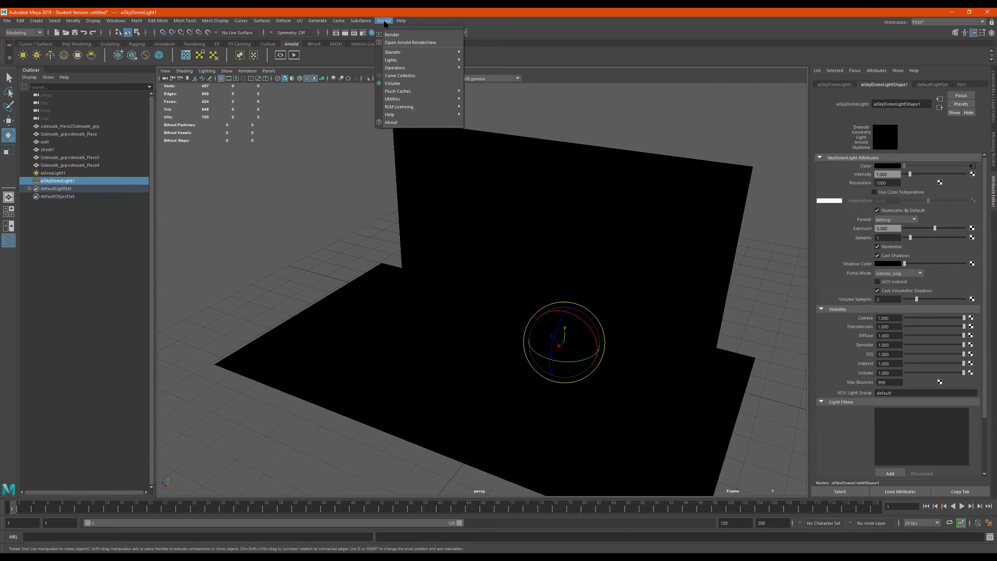
mouse_move(421, 61)
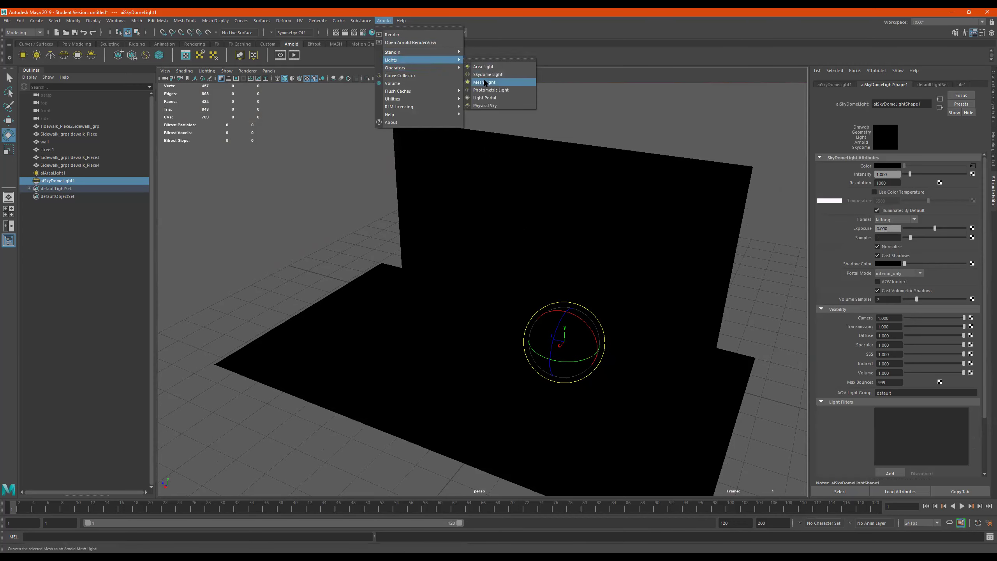
click(542, 30)
alt+drag(455, 169, 408, 175)
click(76, 44)
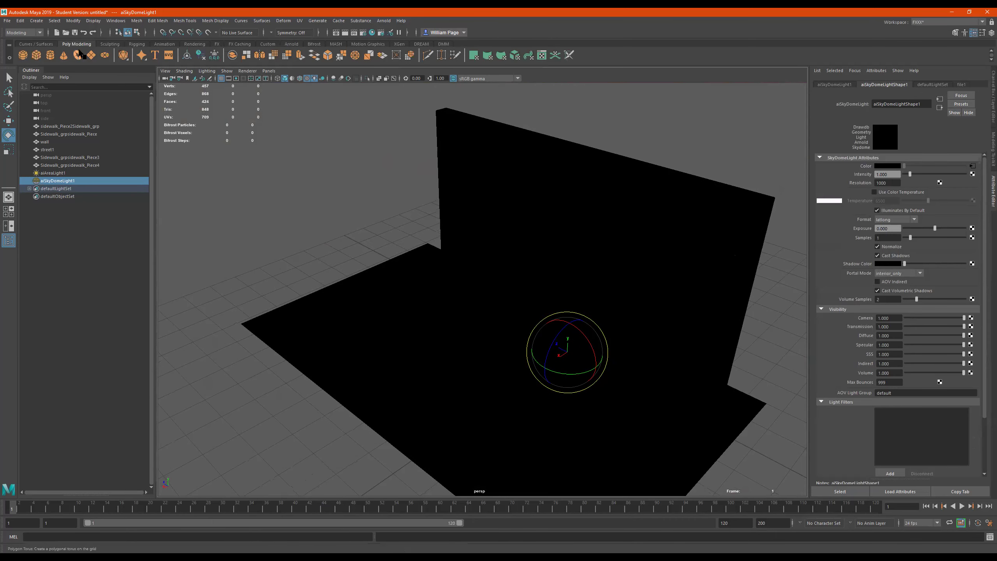
click(50, 57)
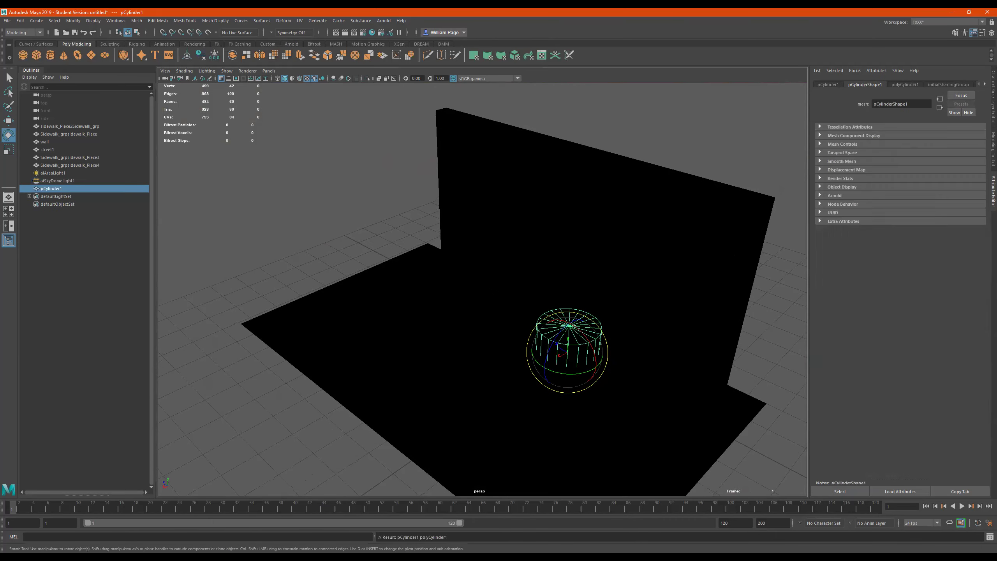
alt+drag(471, 236, 440, 232)
key(w)
drag(566, 311, 420, 347)
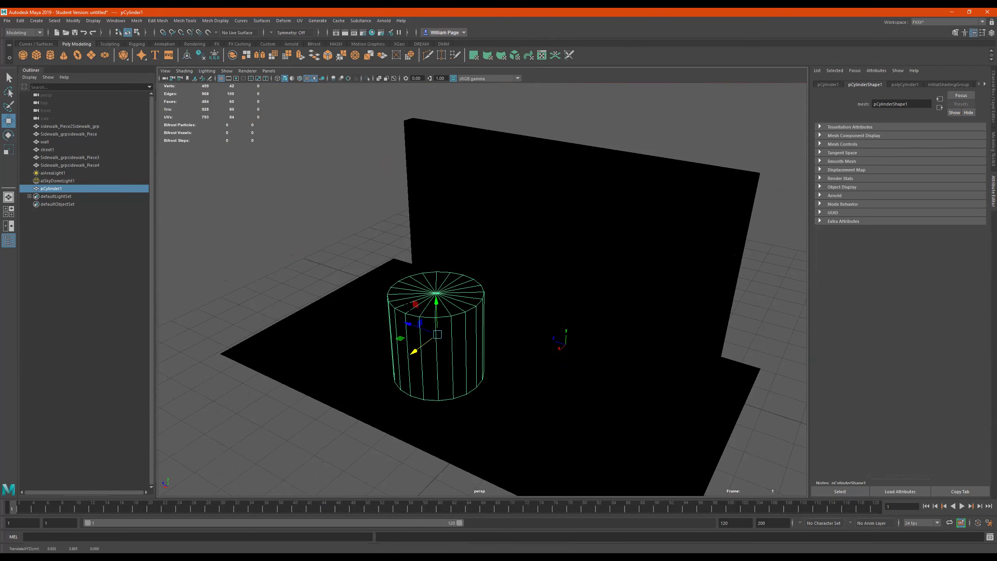
Show the scene shaded, scale the cylinder into a tall, thin tube and raise it above the street
key(5)
key(r)
drag(439, 334, 456, 241)
key(e)
key(w)
drag(435, 308, 436, 205)
alt+middle_drag(457, 166, 441, 224)
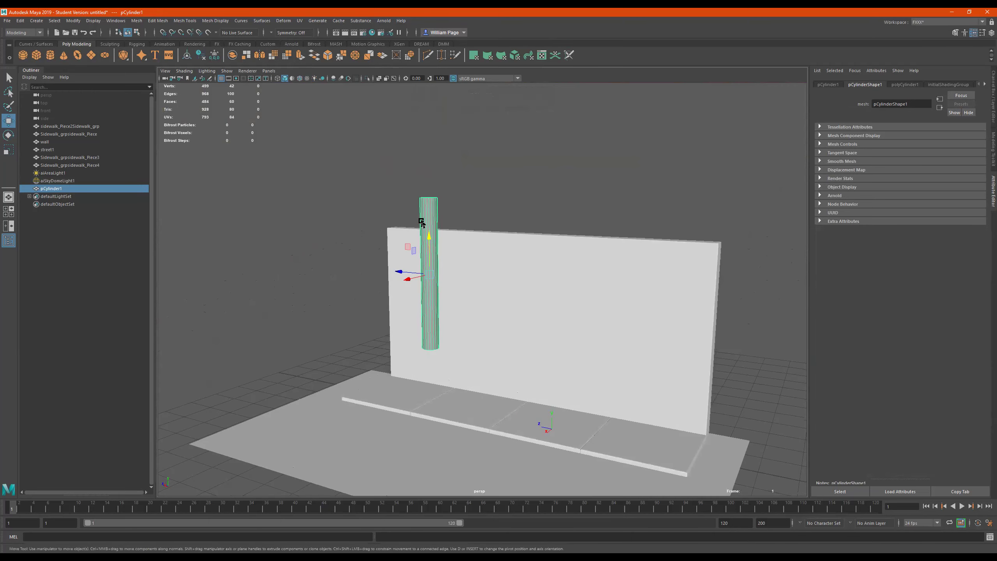
Select the tube's end-cap faces and extrude them with a Local Translate Z of 0.119 and an Offset of 0.07
right_drag(421, 220, 422, 238)
drag(482, 190, 317, 400)
alt+drag(549, 273, 392, 290)
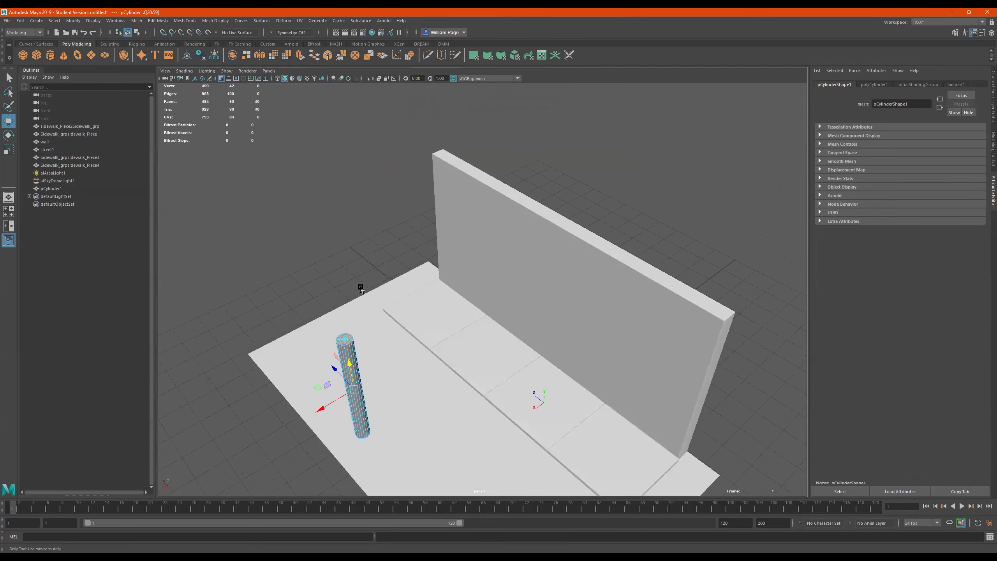
alt+right_drag(391, 290, 468, 236)
alt+right_drag(305, 323, 400, 296)
alt+middle_drag(283, 345, 347, 326)
alt+right_drag(395, 304, 405, 303)
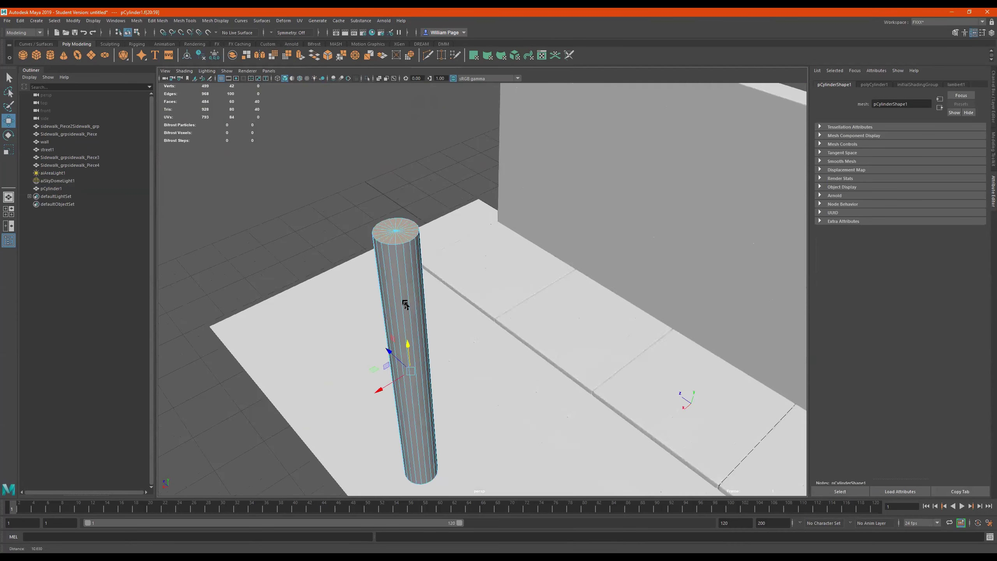
alt+middle_drag(405, 303, 509, 303)
key(ctrl+e)
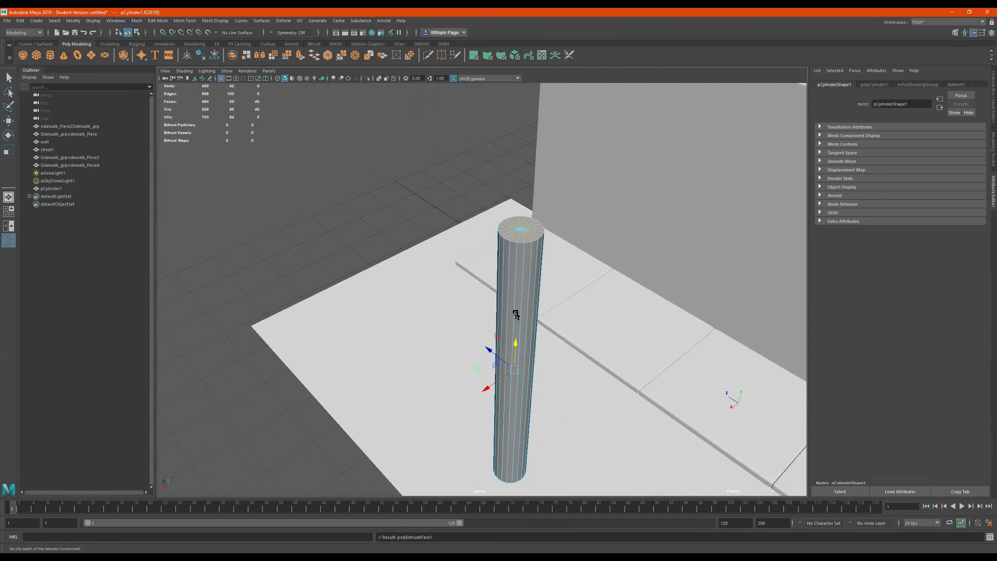
mouse_move(568, 345)
alt+mouse_down()
mouse_move(561, 323)
mouse_move(572, 343)
alt+mouse_up()
alt+middle_drag(547, 428, 554, 396)
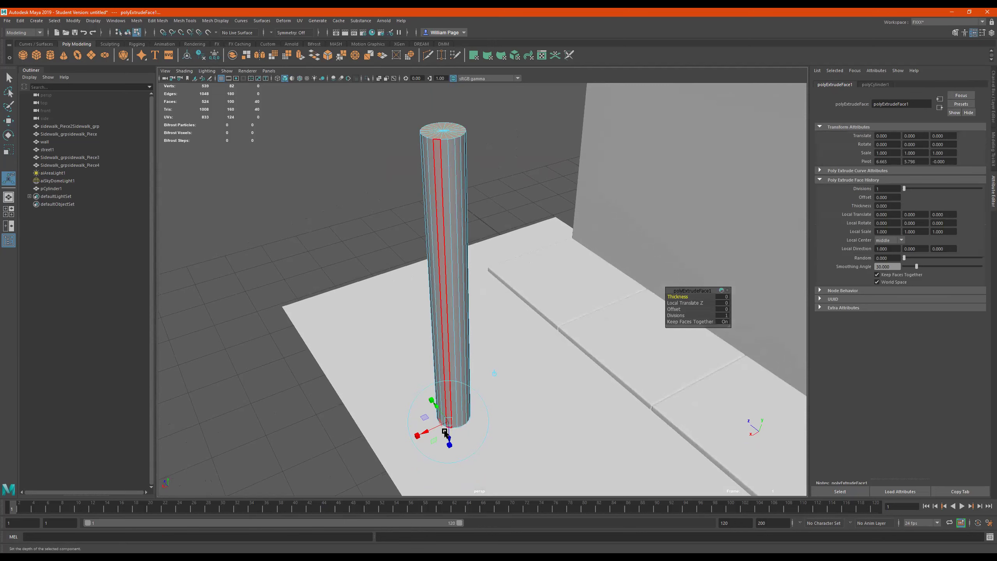
drag(448, 435, 448, 444)
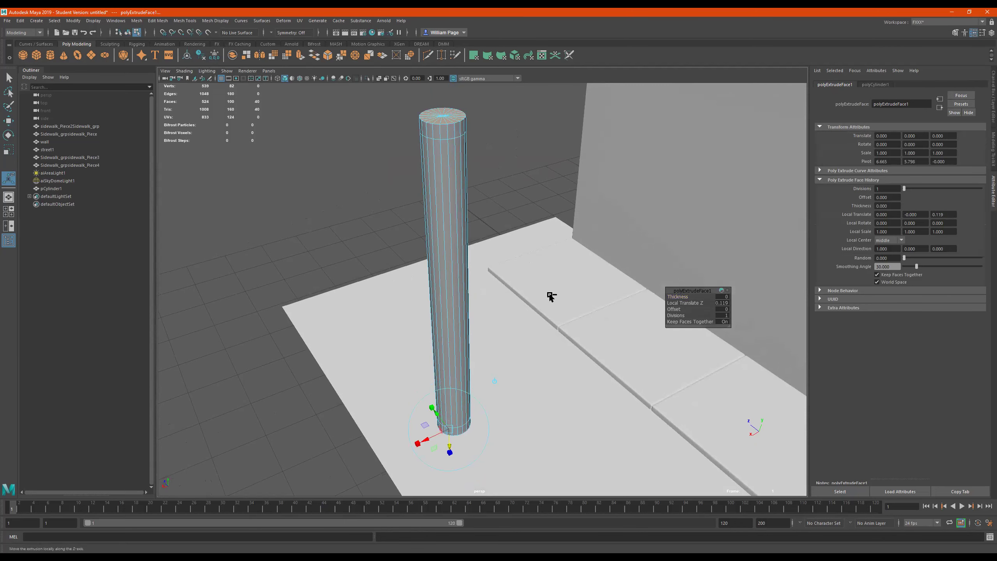
drag(690, 311, 677, 309)
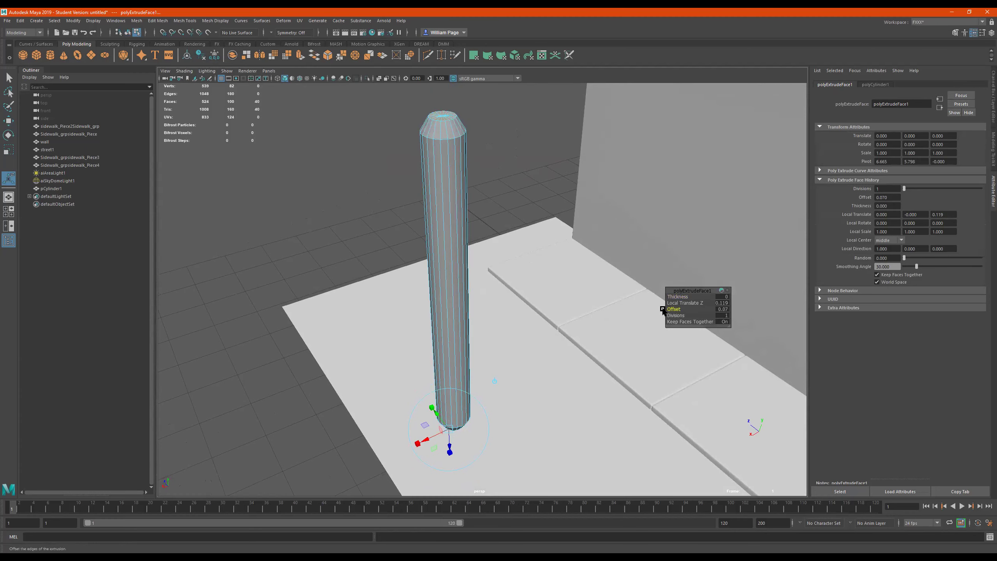
Extrude the end faces with a thickness of 0.04, and extrude further to form end caps with a final thickness of 0.26
key(ctrl+e)
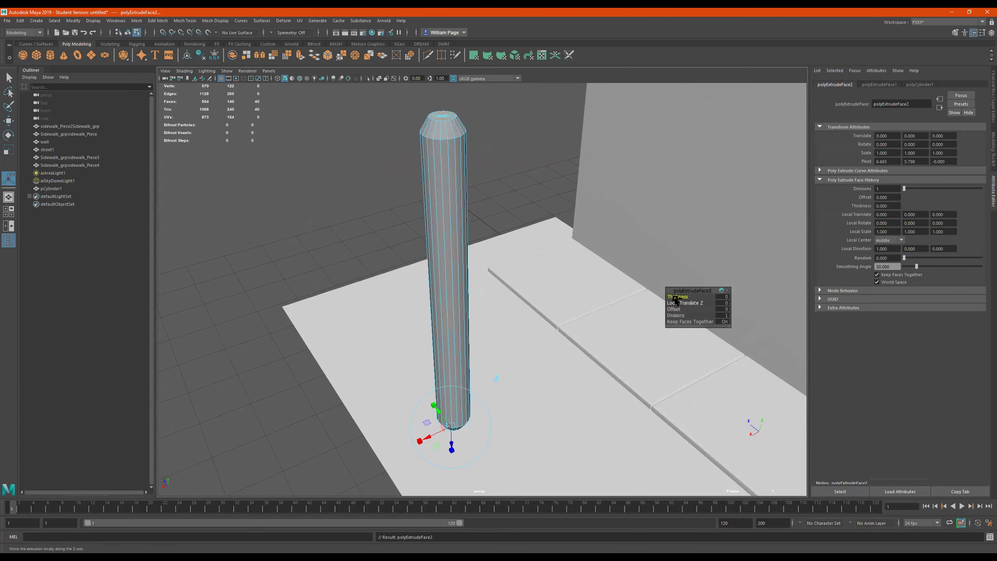
drag(672, 296, 679, 295)
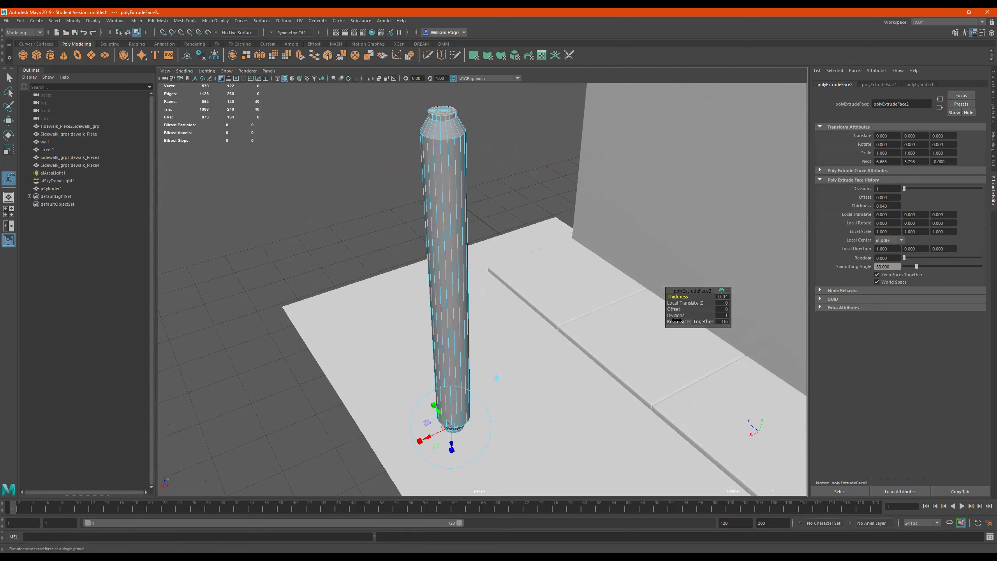
key(ctrl+e)
mouse_move(673, 296)
mouse_down()
mouse_move(669, 310)
mouse_move(685, 296)
mouse_up()
key(ctrl+e)
scroll(477, 290, down, 2)
alt+drag(488, 286, 500, 260)
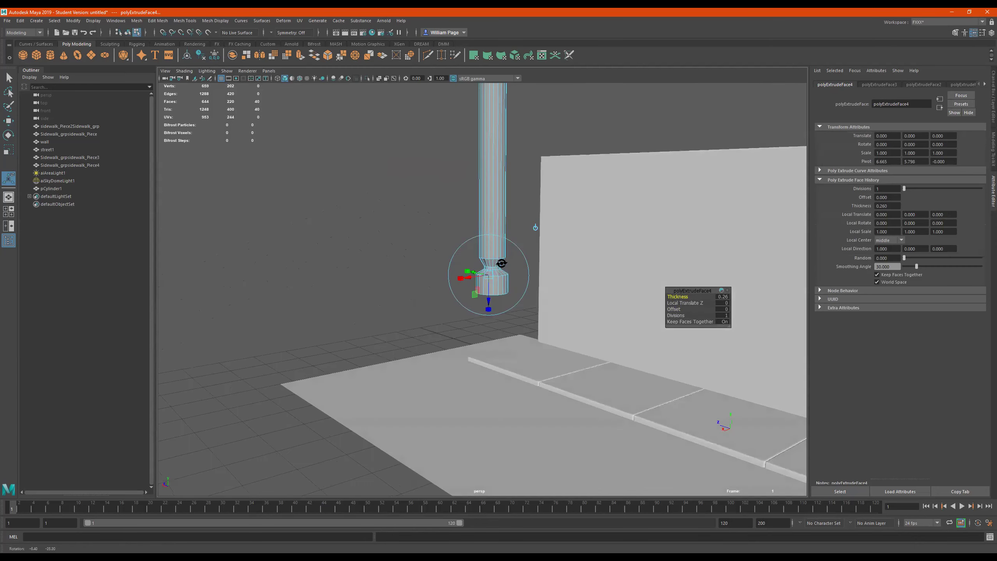
Return to the whole tube and scale it down to a small fluorescent-style lamp
right_drag(476, 202, 603, 129)
scroll(497, 184, down, 1)
alt+middle_drag(497, 184, 490, 265)
right_drag(475, 242, 534, 194)
key(r)
drag(475, 270, 408, 275)
alt+drag(477, 261, 549, 269)
alt+middle_drag(641, 280, 545, 249)
Move the tube closer to the wall so that it hangs above the sidewalk
key(e)
key(w)
drag(538, 264, 536, 337)
alt+drag(541, 378, 546, 335)
alt+middle_drag(549, 230, 494, 221)
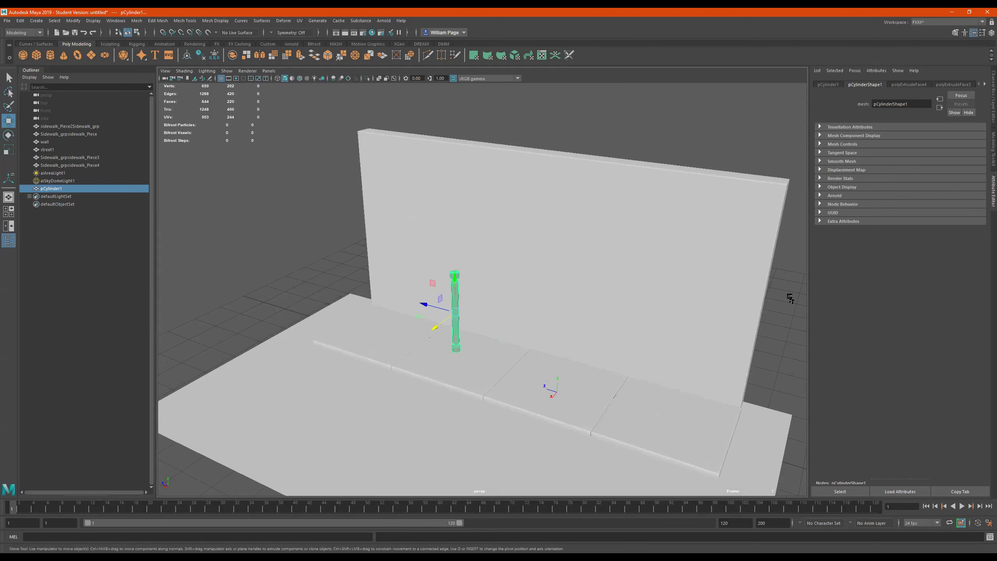
Display the scene with all lights and convert the tube into an Arnold mesh light
key(7)
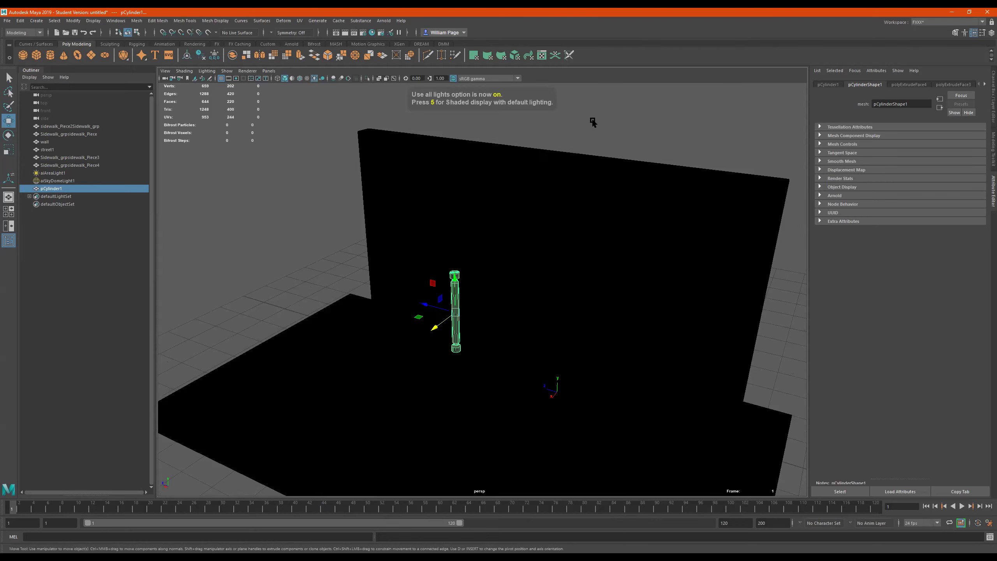
alt+drag(522, 293, 508, 285)
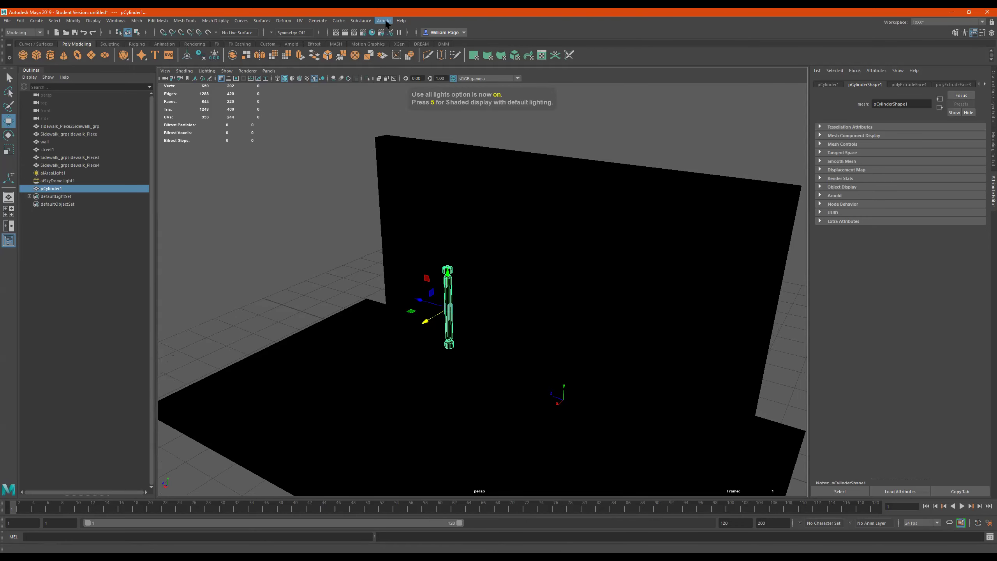
click(401, 20)
click(360, 20)
mouse_move(389, 21)
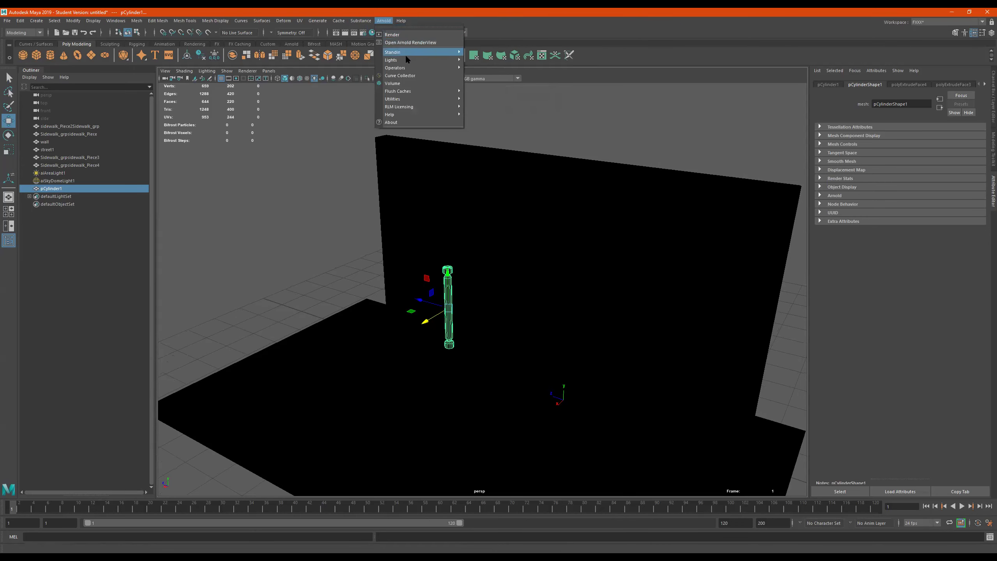
mouse_move(417, 60)
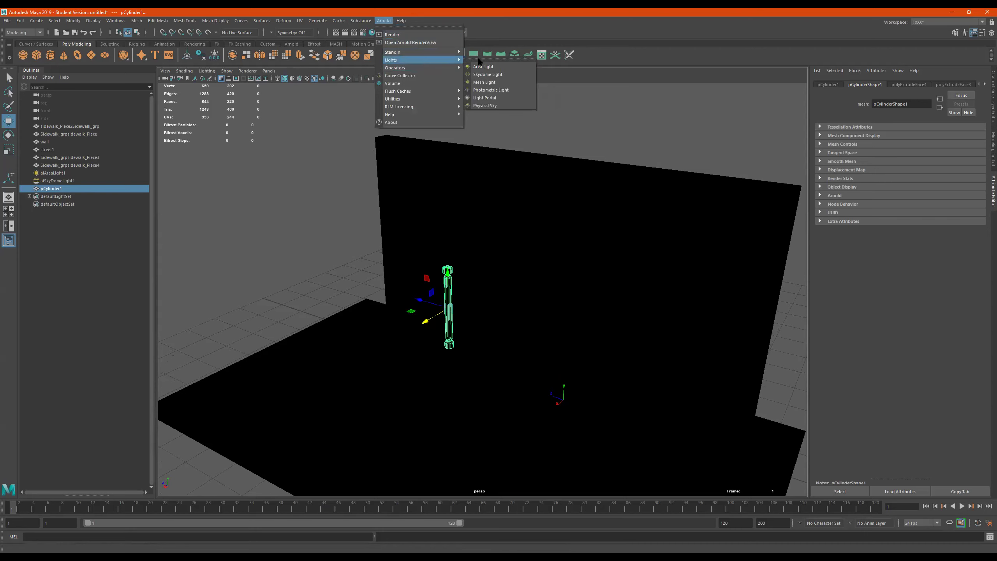
click(486, 82)
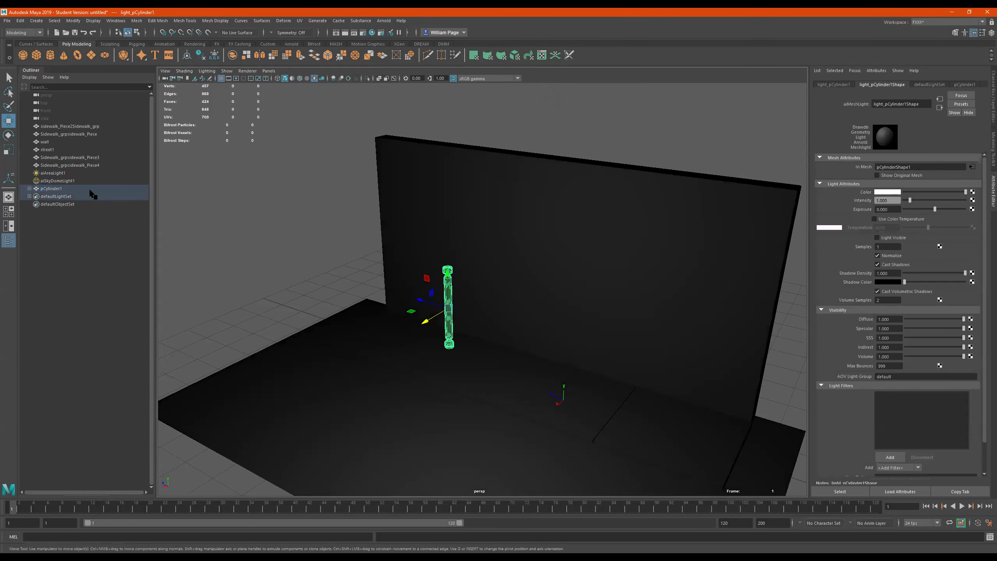
alt+drag(460, 303, 445, 349)
scroll(445, 349, up, 1)
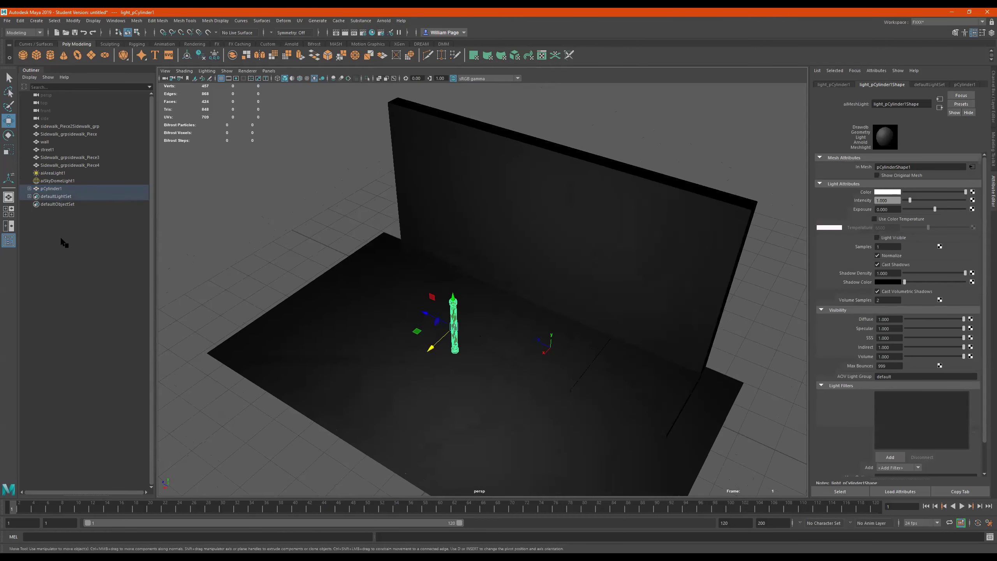
Select the mesh light nested under pCylinder1 and set its Exposure to 15
middle_click(36, 191)
click(51, 190)
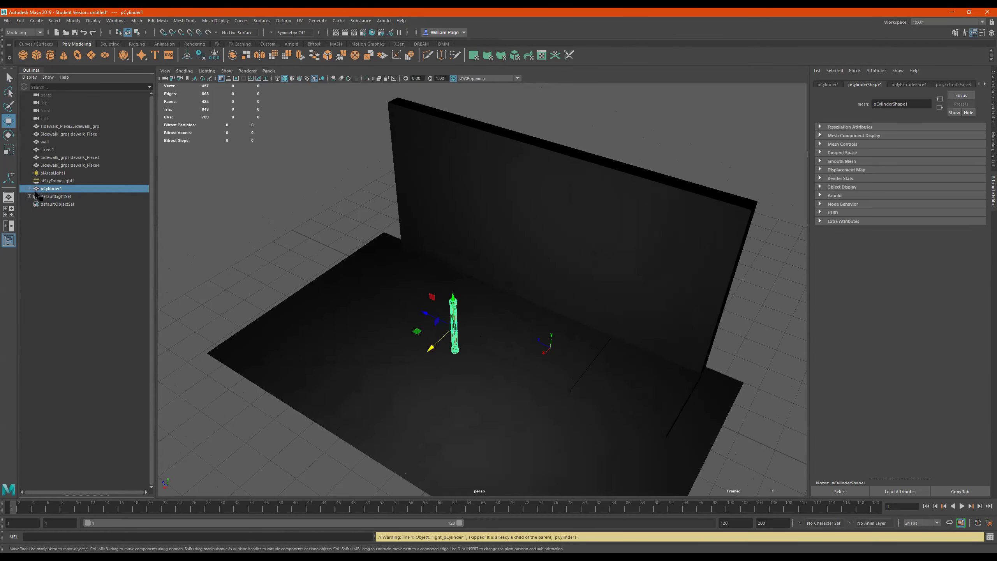
click(30, 189)
click(60, 197)
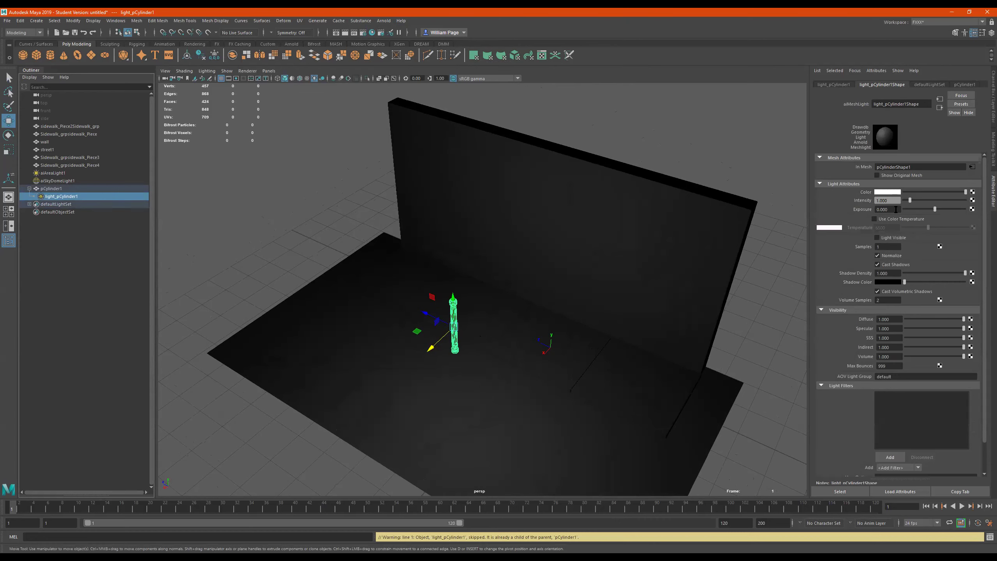
alt+drag(466, 276, 522, 267)
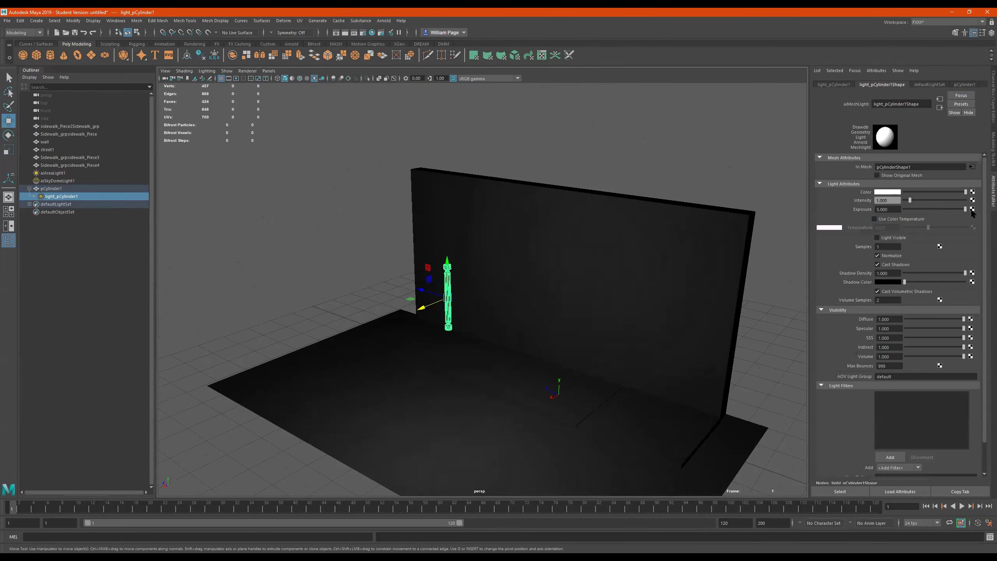
click(899, 209)
text(15)
key(Return)
Move the mesh light along the wall toward its middle and set its Exposure to 500
alt+drag(446, 305, 570, 367)
key([)
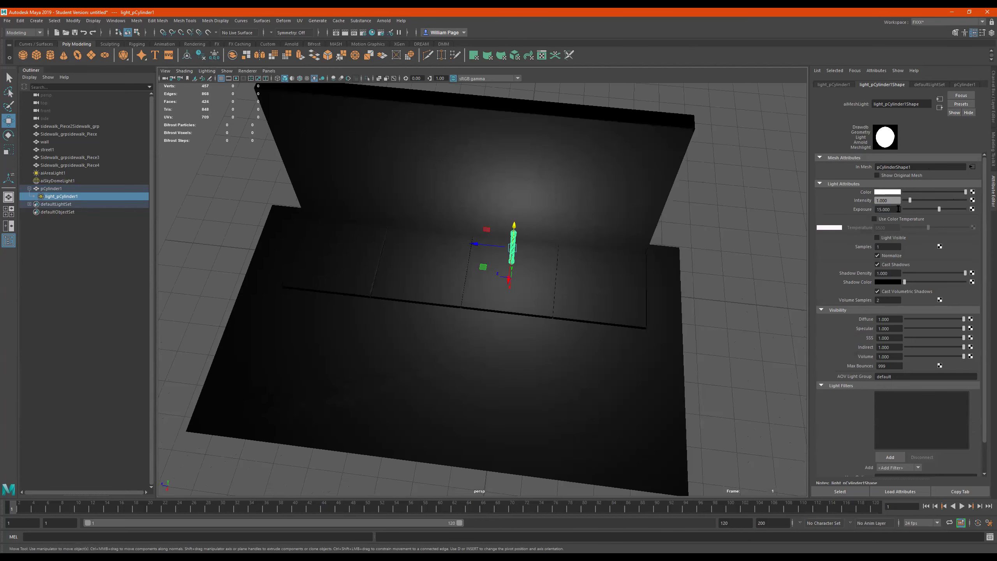
click(898, 209)
text(500)
key(Return)
alt+drag(518, 291, 507, 283)
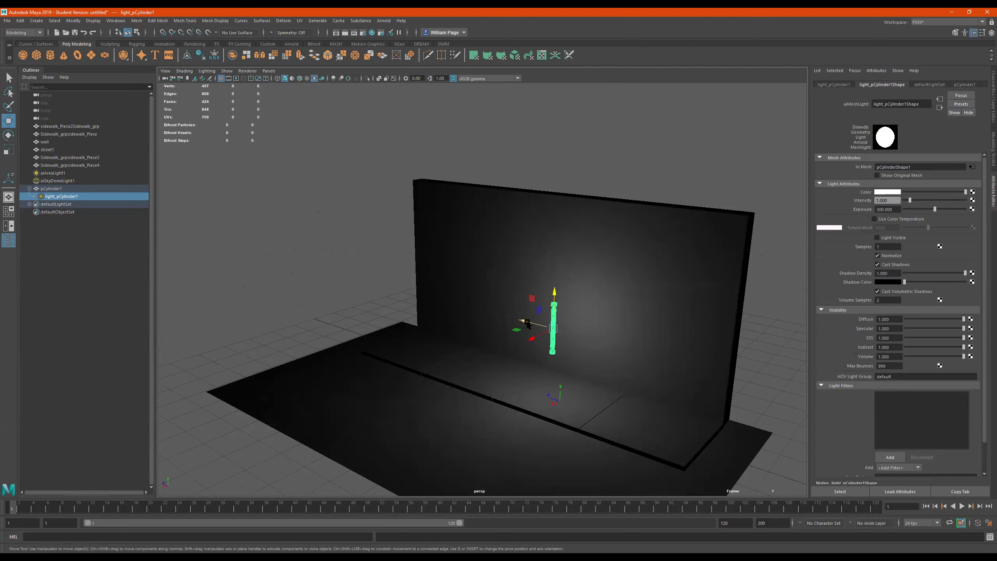
Reposition the mesh light in front of the wall and try raising its Intensity
drag(521, 321, 451, 278)
alt+drag(506, 302, 505, 338)
mouse_move(435, 287)
alt+mouse_down()
mouse_move(449, 256)
mouse_move(448, 279)
alt+mouse_up()
drag(910, 200, 942, 201)
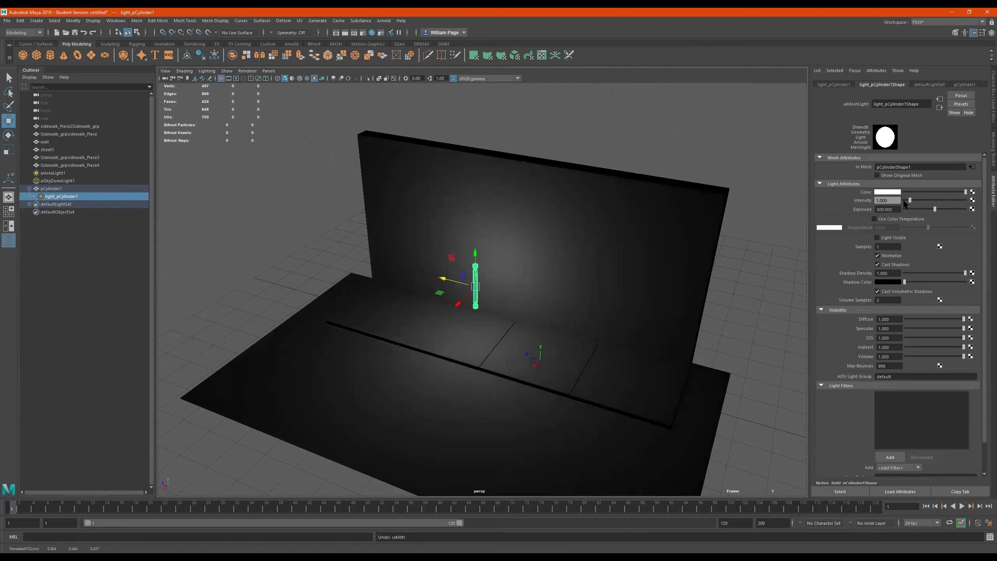
Undo the last Intensity change and try Use Color Temperature on the mesh light
key(ctrl+z)
alt+drag(534, 273, 510, 270)
alt+right_drag(550, 275, 598, 275)
alt+drag(577, 233, 601, 234)
click(899, 219)
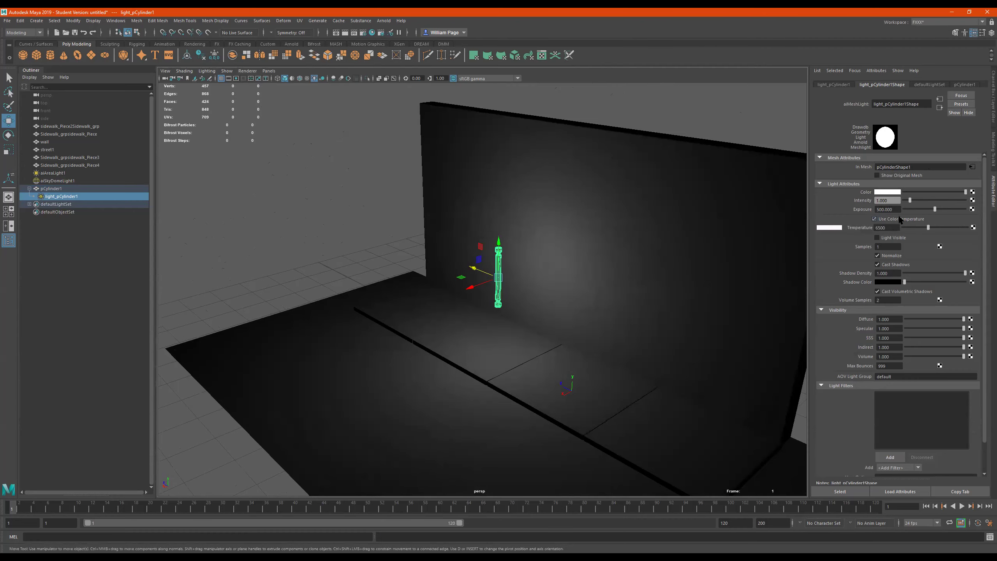
click(901, 218)
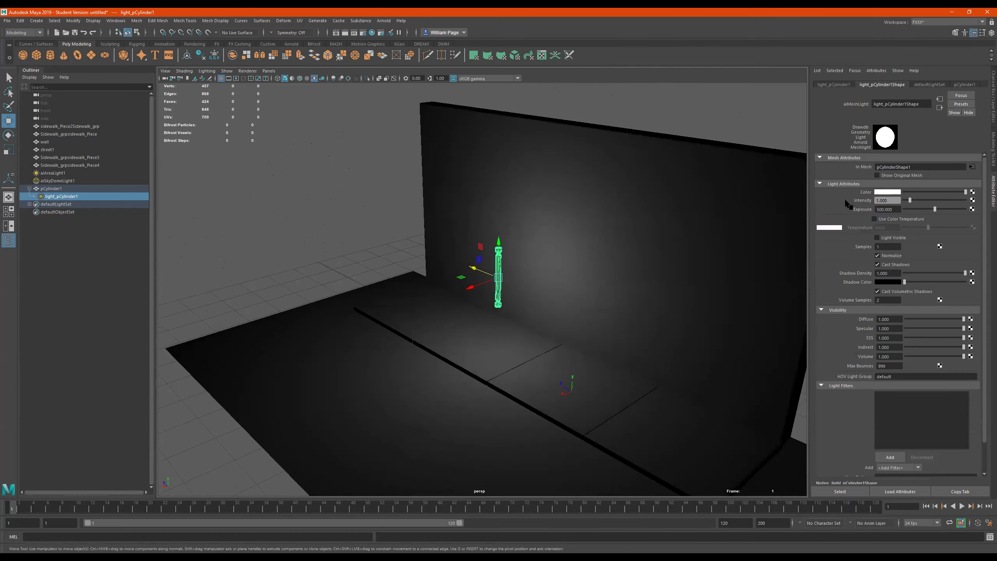
Delete the mesh light nested under pCylinder1
alt+drag(477, 258, 447, 308)
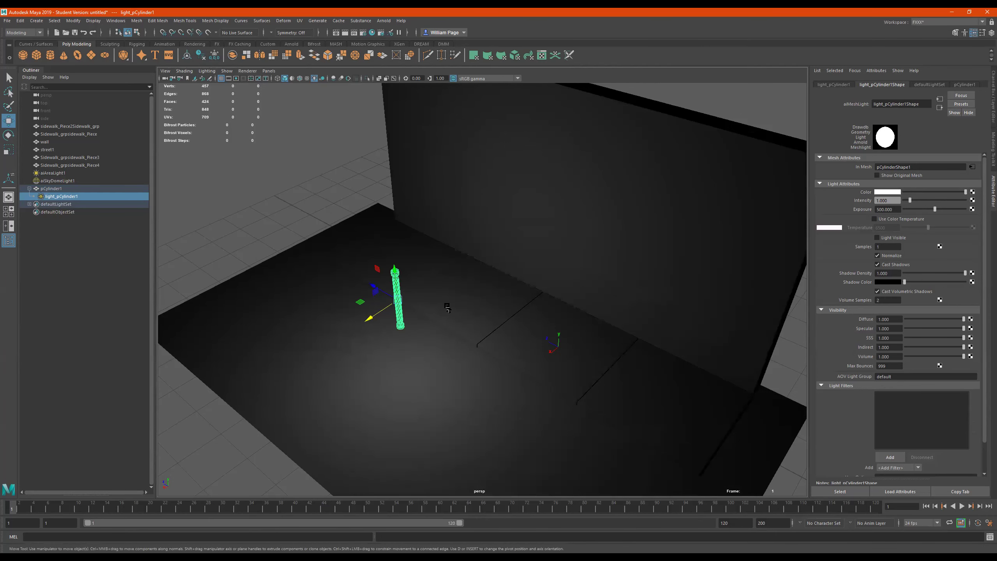
key(Delete)
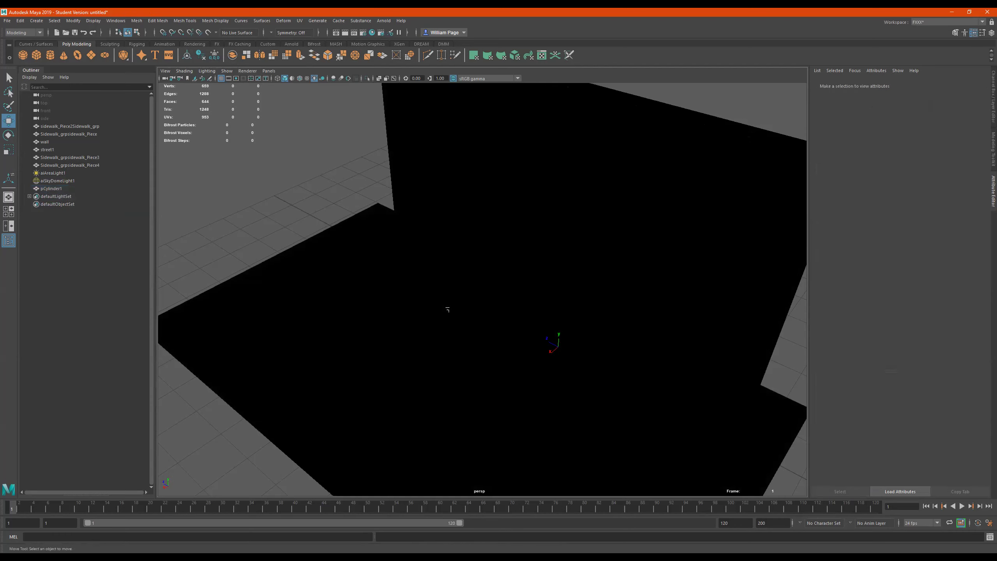
alt+drag(540, 323, 519, 314)
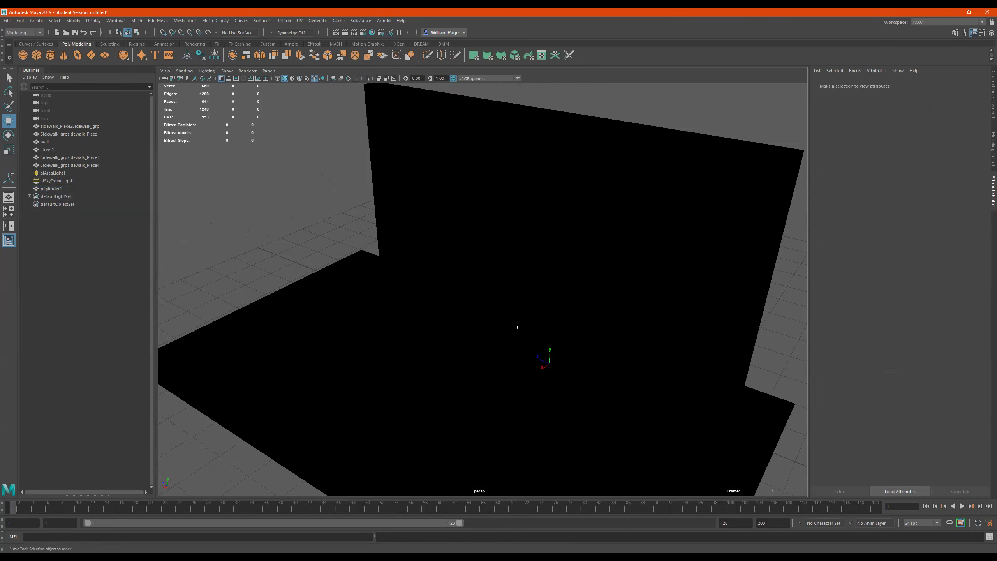
alt+middle_drag(517, 328, 497, 318)
alt+right_drag(496, 319, 345, 320)
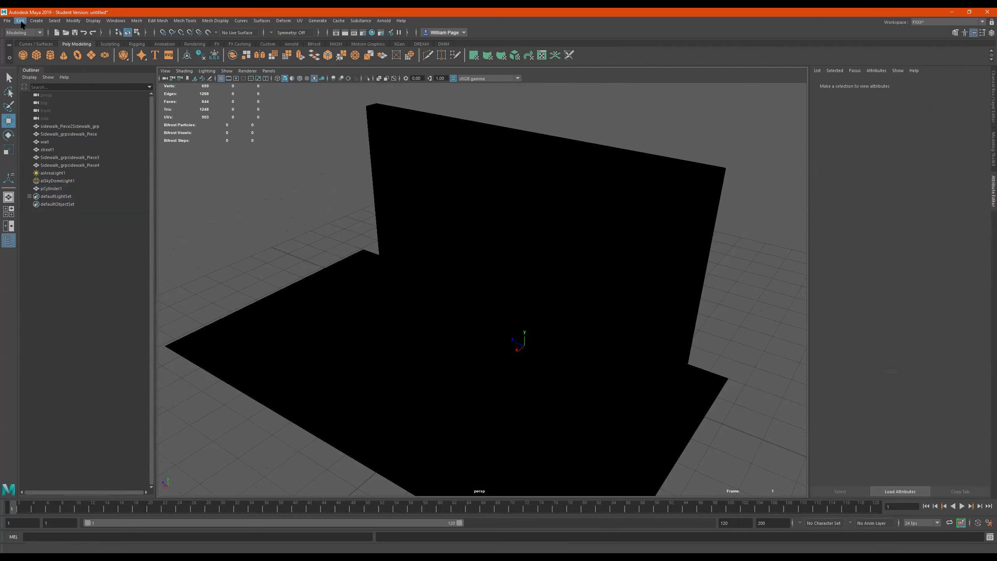
Create a point light and move it up in front of the wall, beside the tube
click(35, 20)
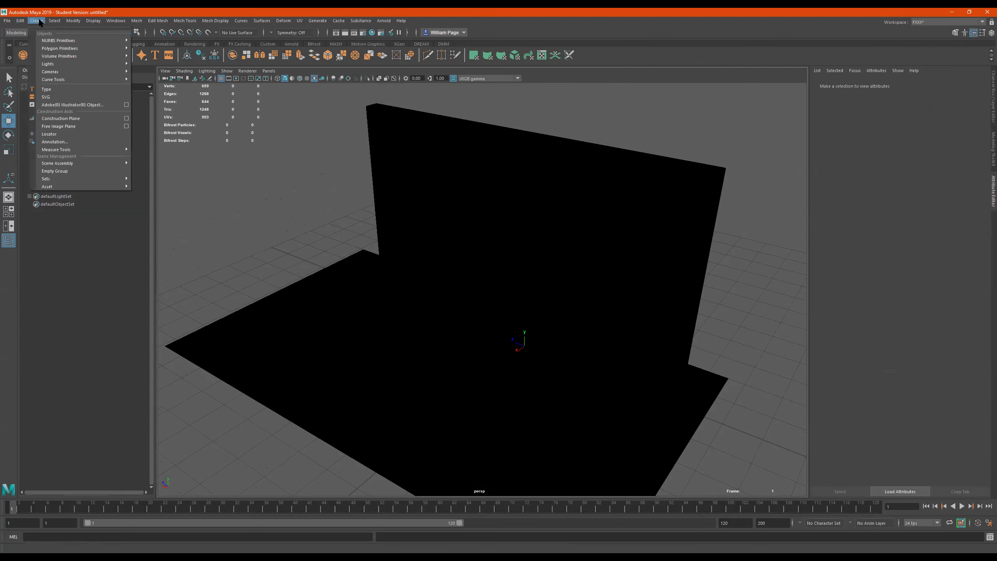
mouse_move(58, 62)
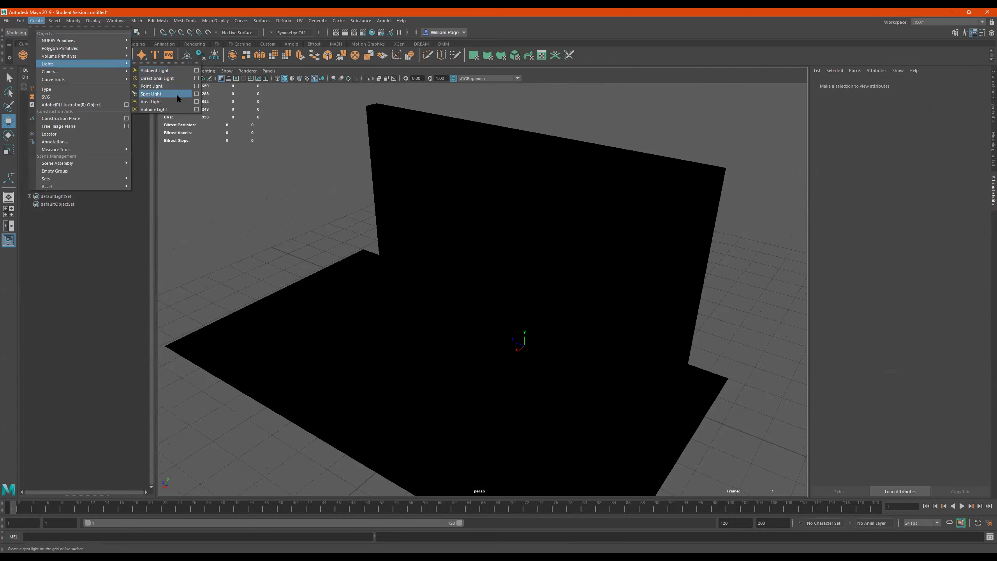
click(157, 86)
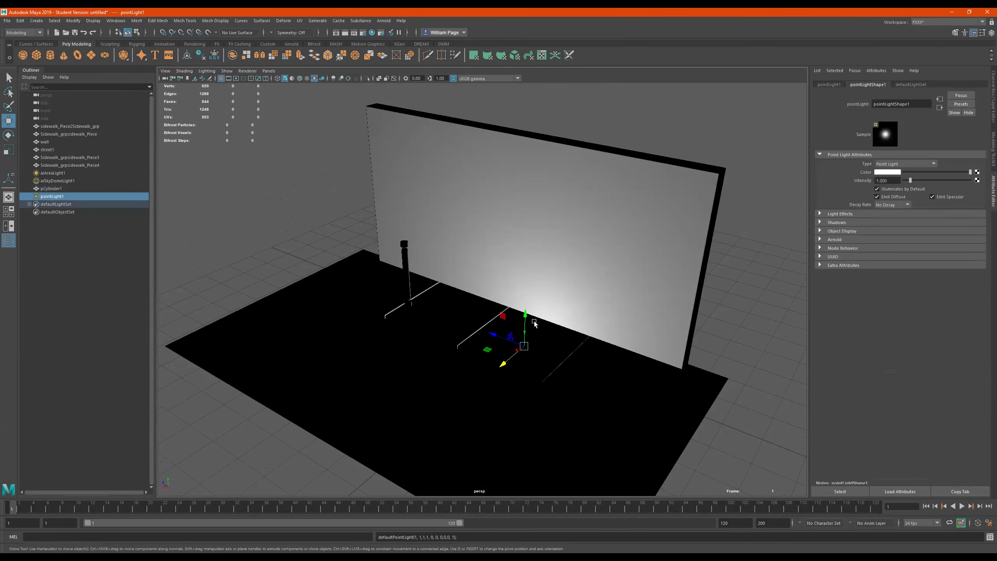
drag(523, 322, 441, 265)
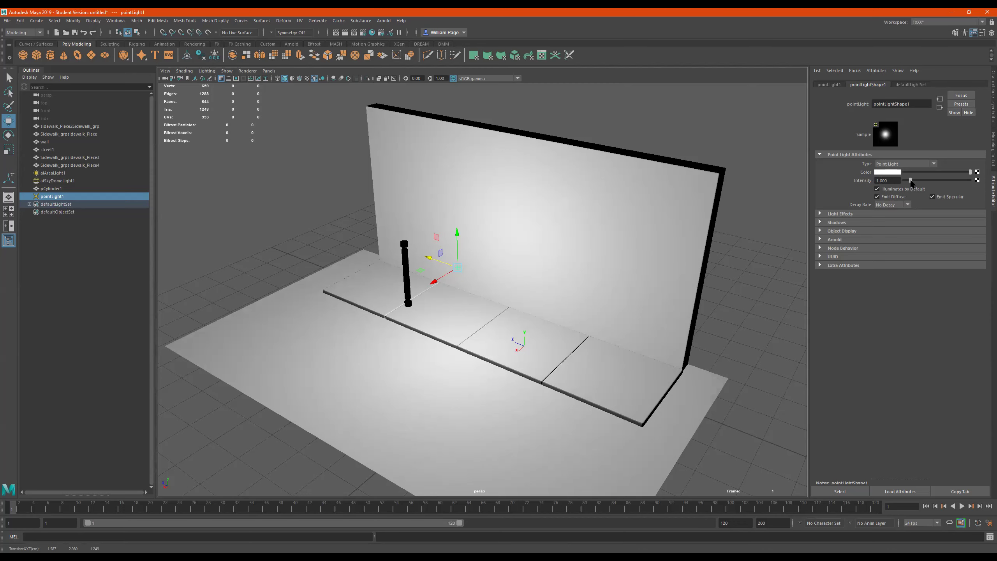
Try different Intensity and Arnold Exposure values on the point light
drag(911, 180, 906, 181)
key(ctrl+z)
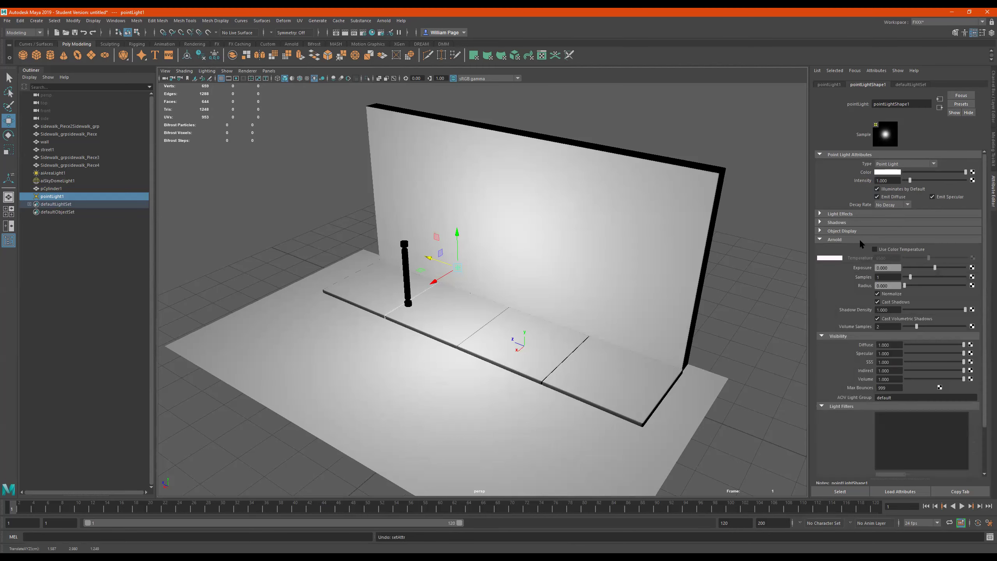
drag(936, 268, 976, 268)
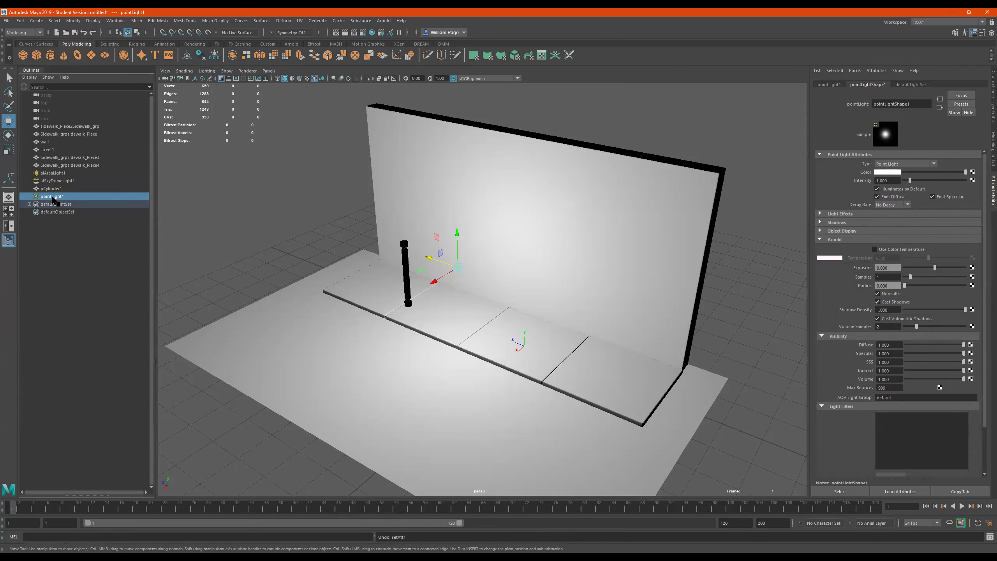
Hide pointLight1 and create a spot light
key(h)
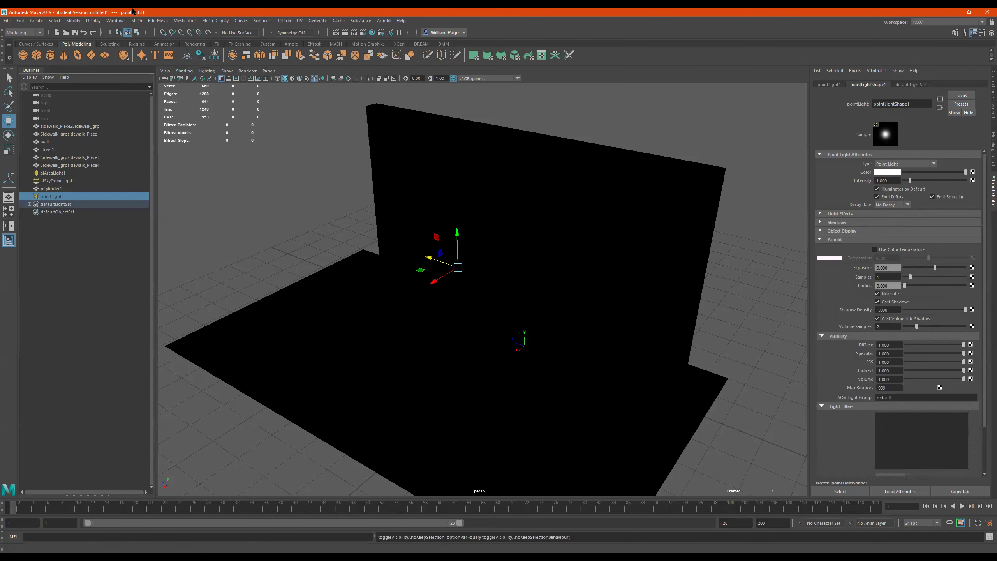
click(39, 20)
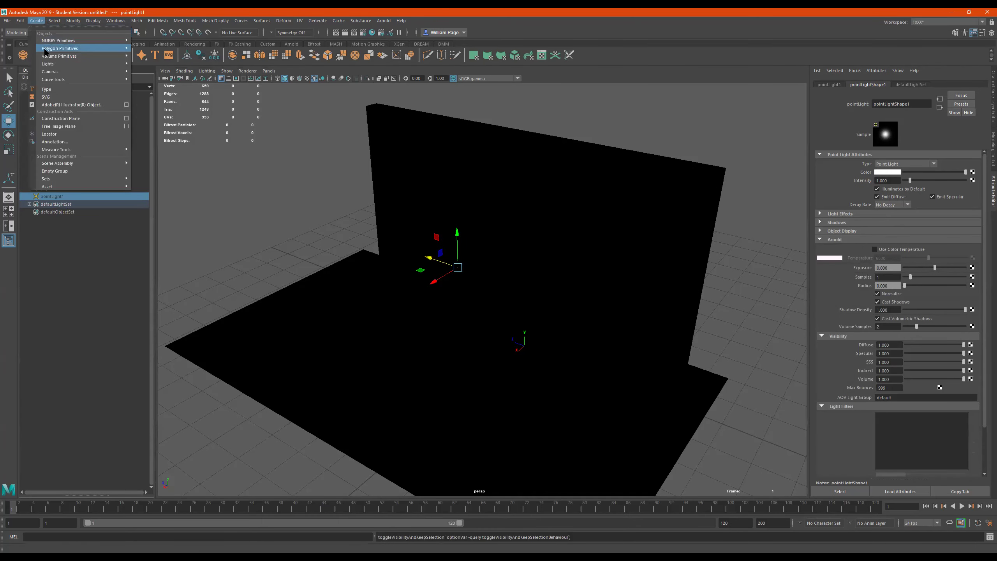
mouse_move(74, 64)
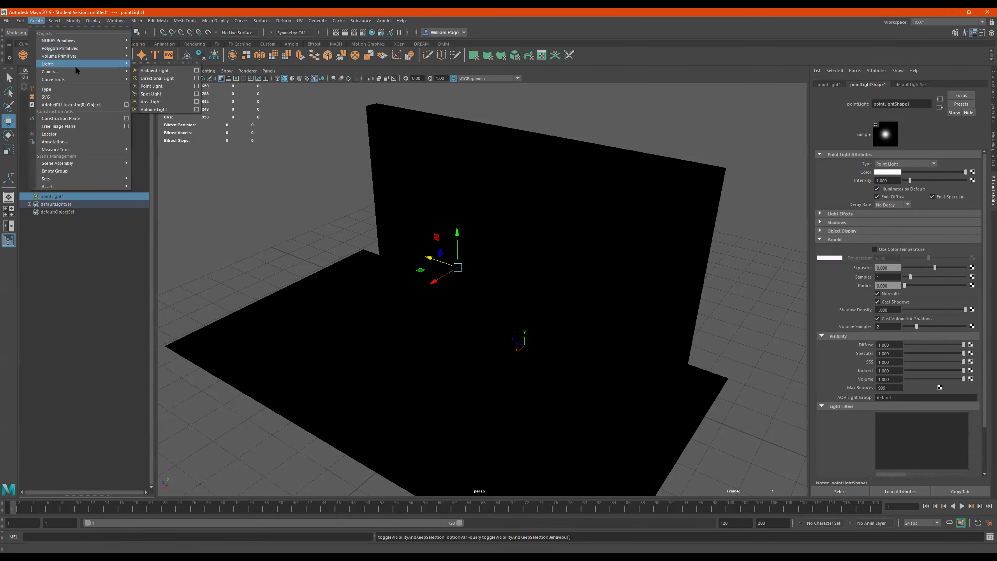
click(157, 93)
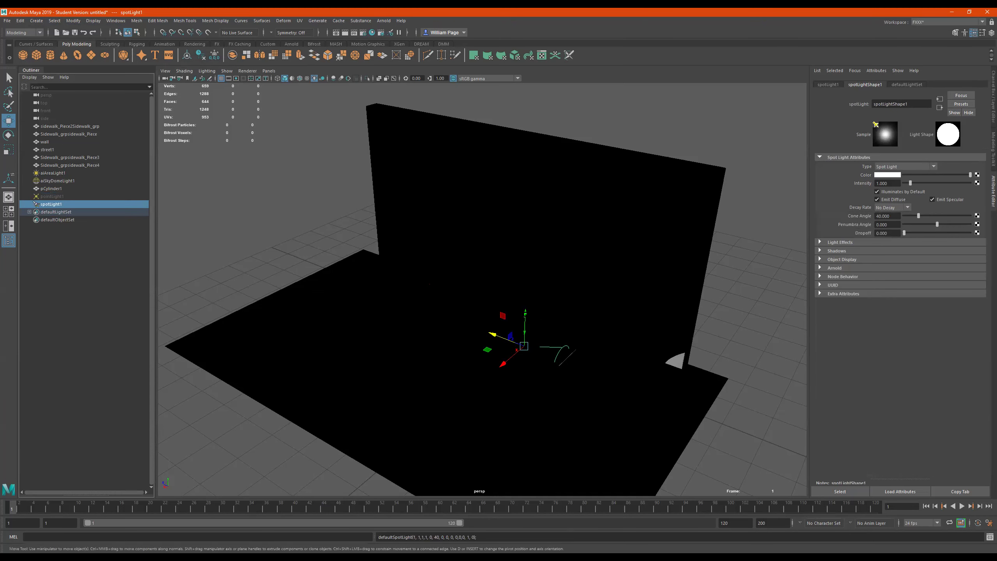
Move the spot light over the street and rotate it to aim at the base of the wall
drag(525, 322, 528, 262)
drag(506, 301, 429, 358)
key(r)
key(t)
key(r)
key(e)
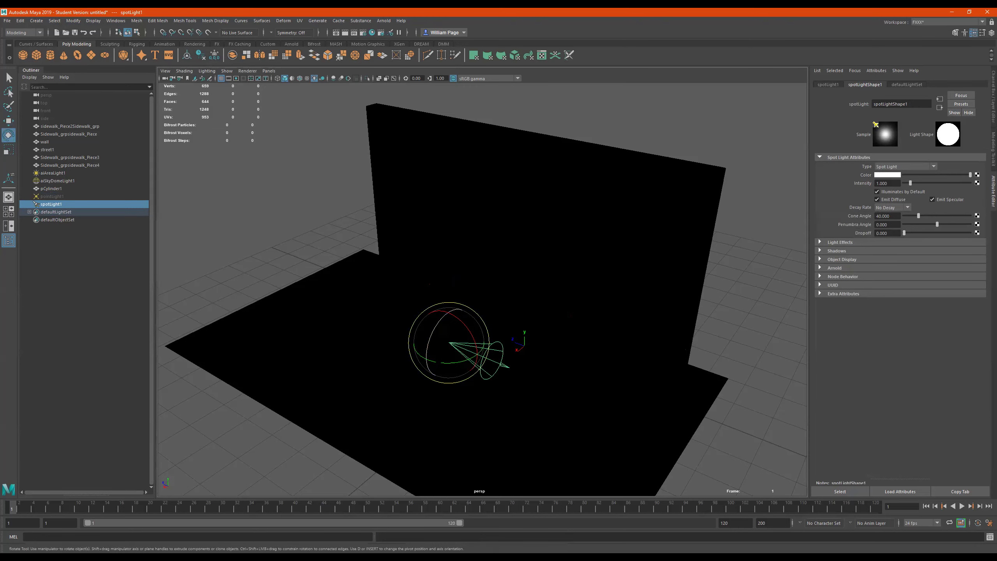
drag(444, 362, 413, 353)
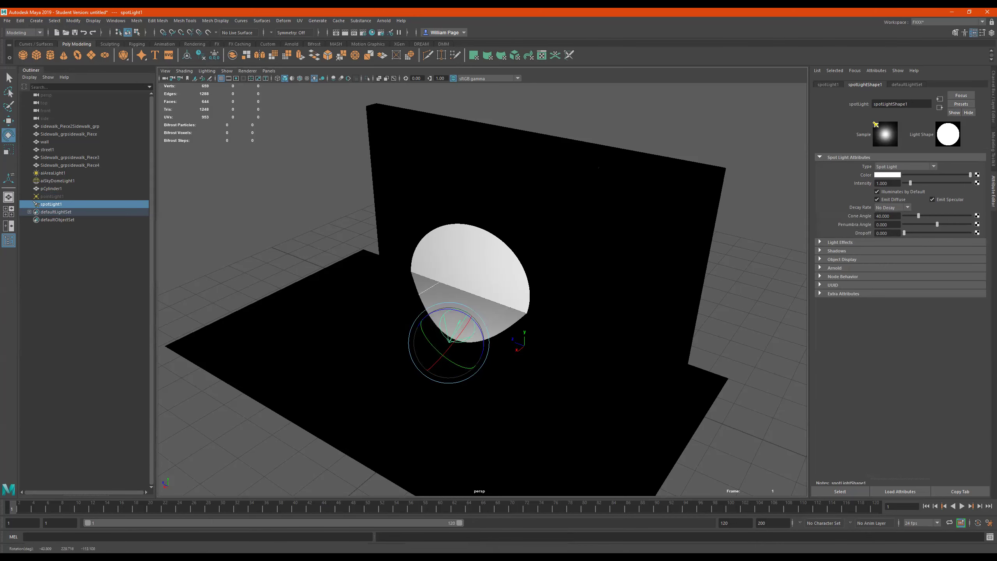
Set the spot light's Cone Angle to about 34.6 and its Penumbra Angle to -10
click(837, 268)
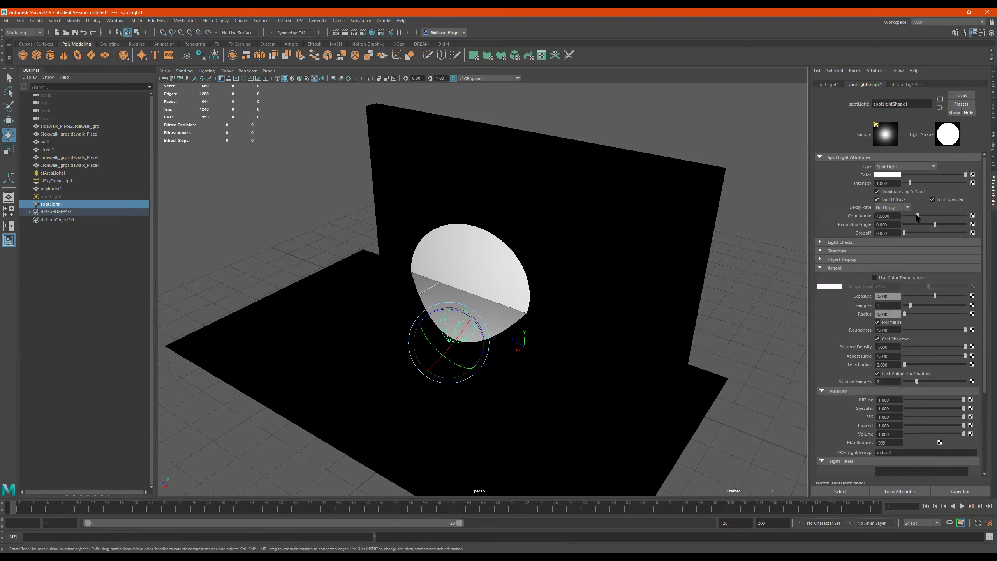
drag(917, 216, 939, 226)
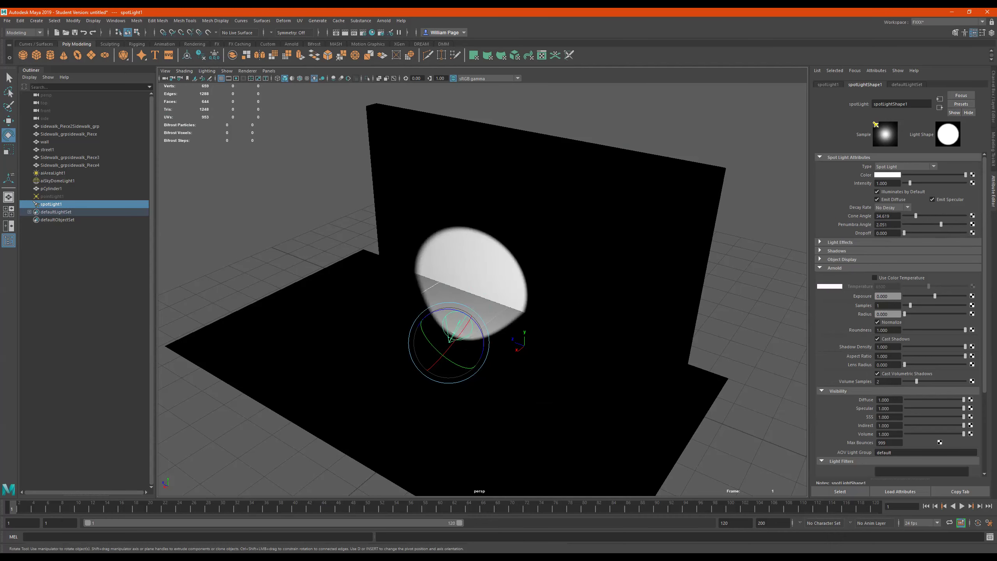
mouse_move(451, 330)
alt+mouse_down()
mouse_move(443, 327)
mouse_move(455, 345)
alt+mouse_up()
scroll(453, 338, up, 3)
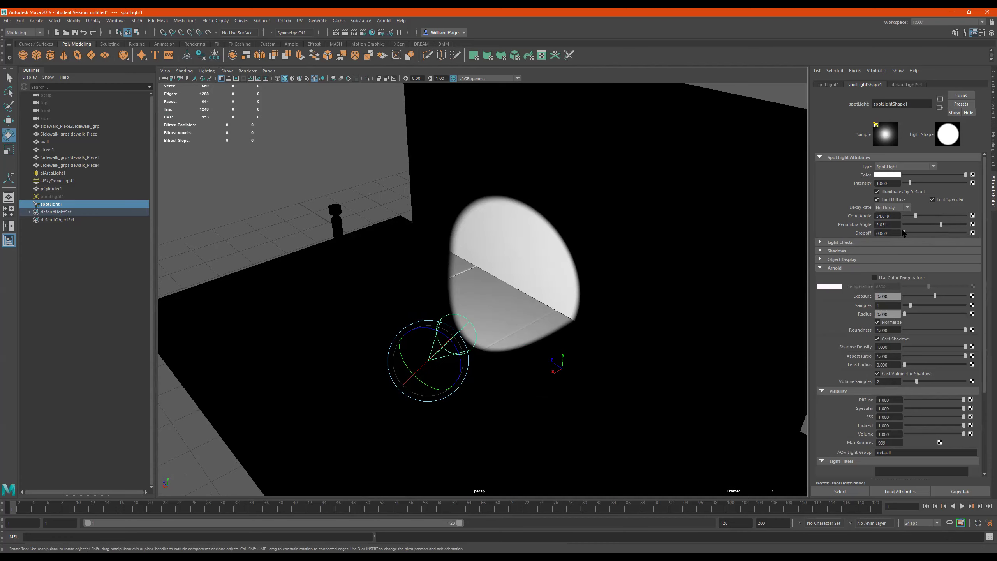
drag(931, 228, 899, 230)
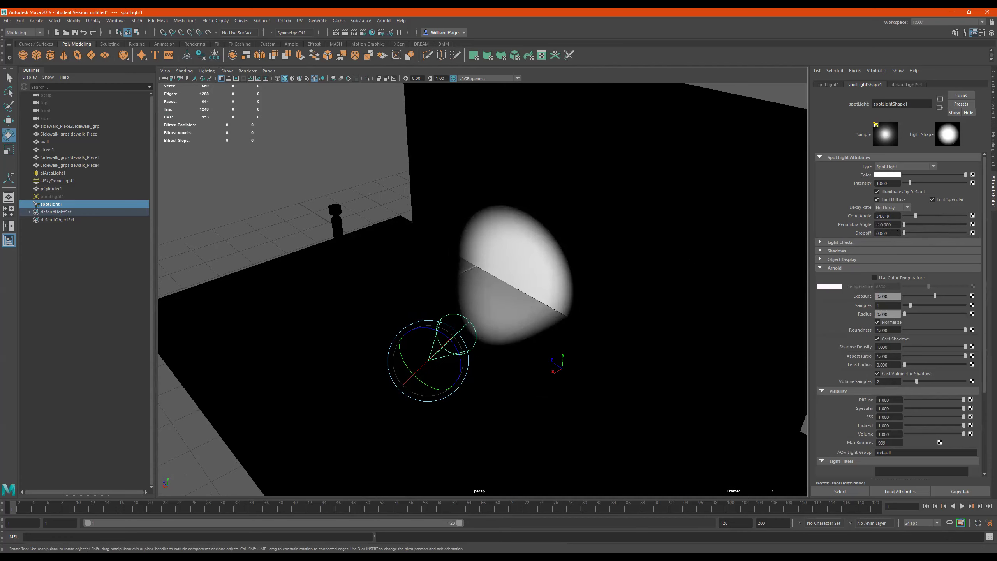
Set spotLight1's Dropoff to 42.5 and Penumbra Angle to 0.128, and narrow its Cone Angle to about 19
drag(511, 377, 501, 269)
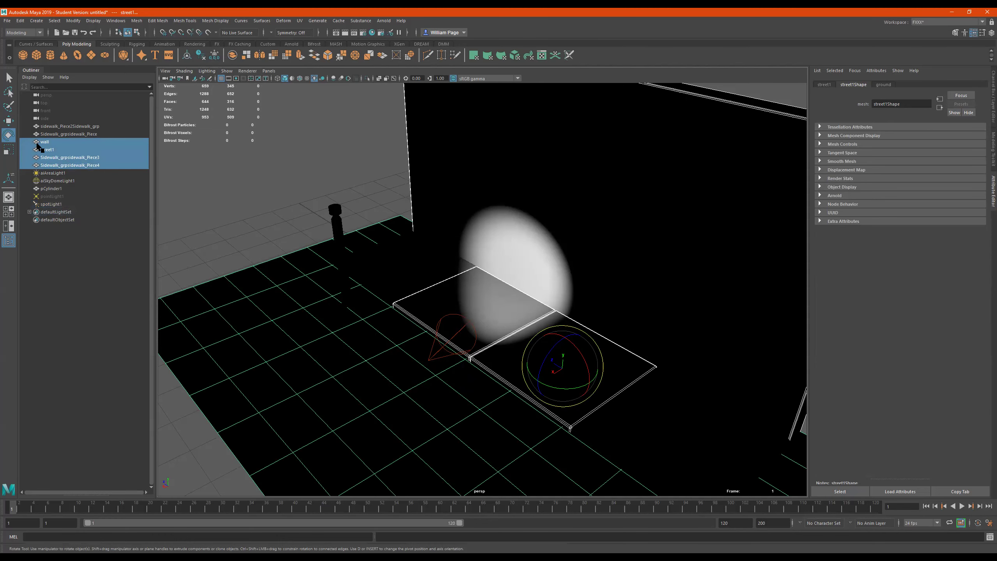
click(46, 206)
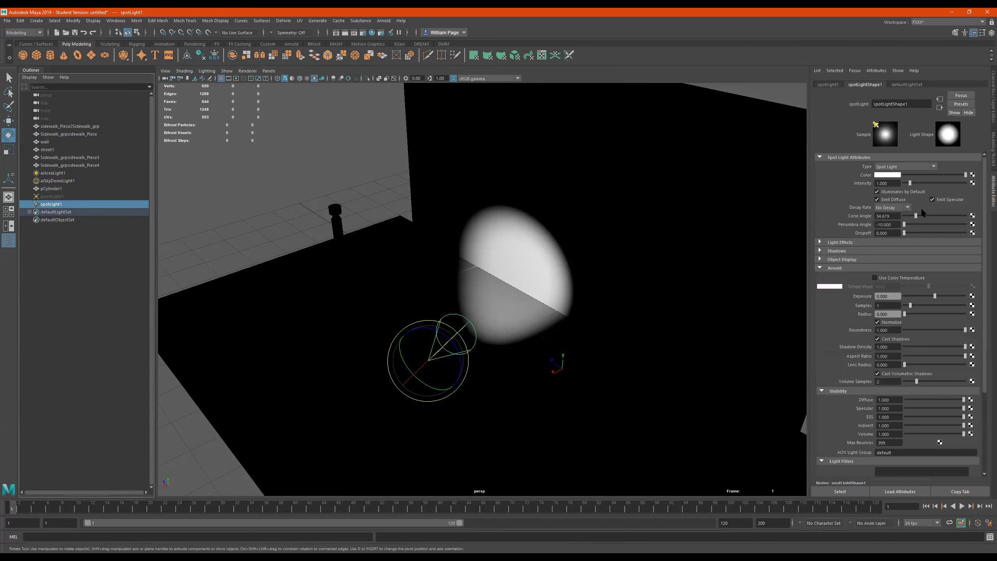
mouse_move(908, 232)
mouse_down()
mouse_move(985, 241)
mouse_move(910, 243)
mouse_move(955, 247)
mouse_move(908, 226)
mouse_move(944, 227)
mouse_move(909, 227)
mouse_move(926, 217)
mouse_move(902, 218)
mouse_move(927, 218)
mouse_move(940, 233)
mouse_move(914, 233)
mouse_up()
alt+drag(641, 263, 485, 283)
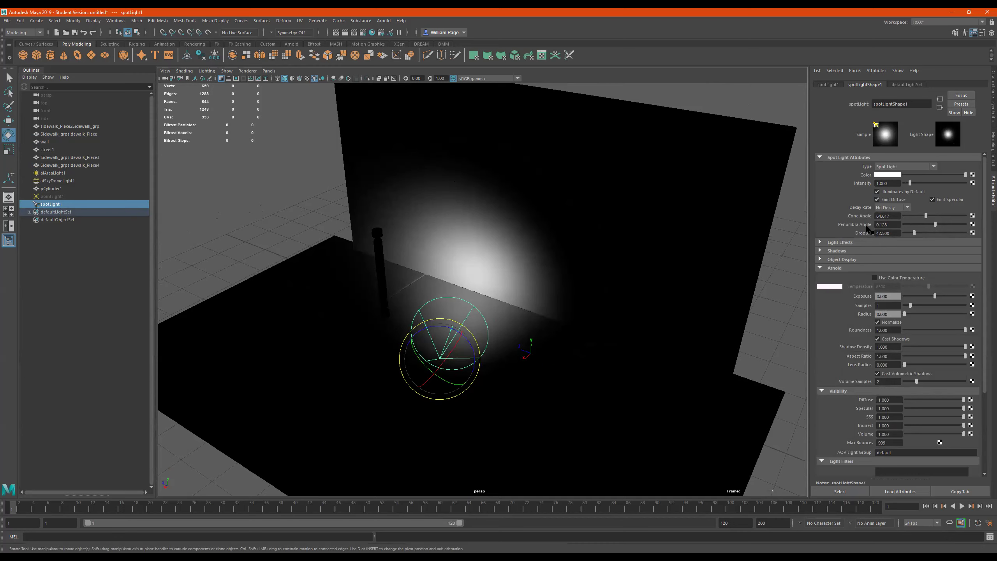
drag(923, 215, 909, 216)
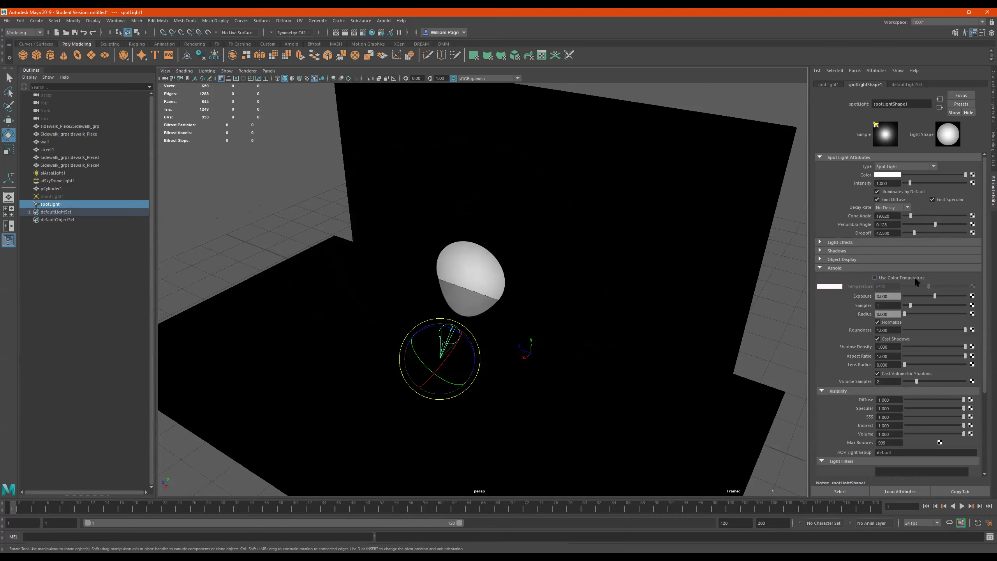
drag(935, 295, 924, 296)
key(ctrl+z)
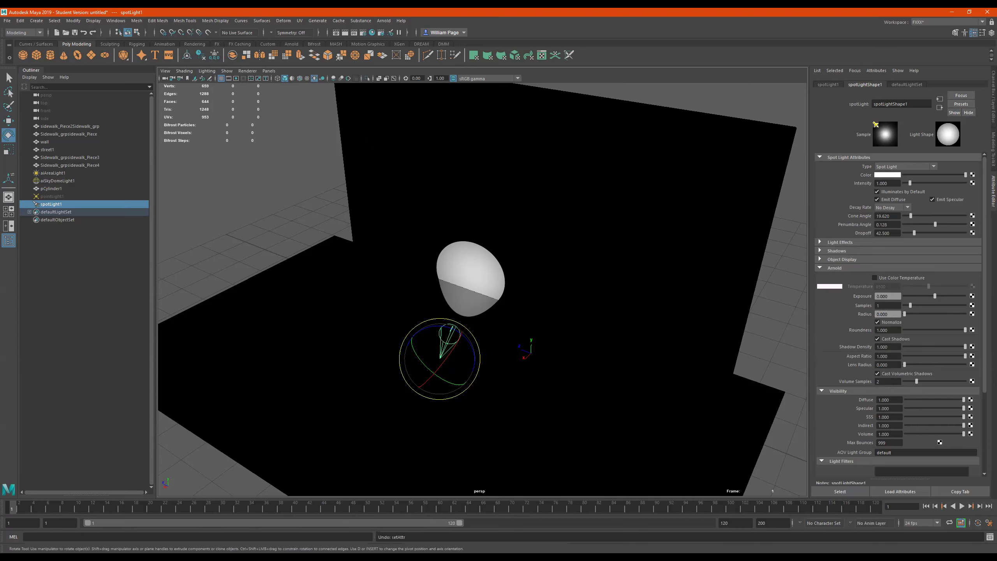
Create a directional light and hide spotLight1
click(117, 21)
mouse_move(55, 22)
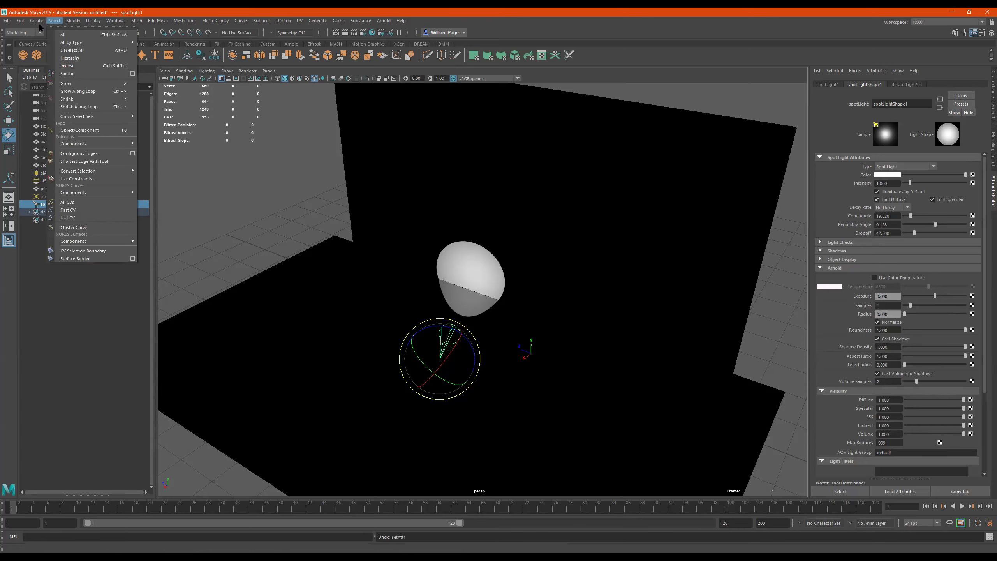
mouse_move(95, 70)
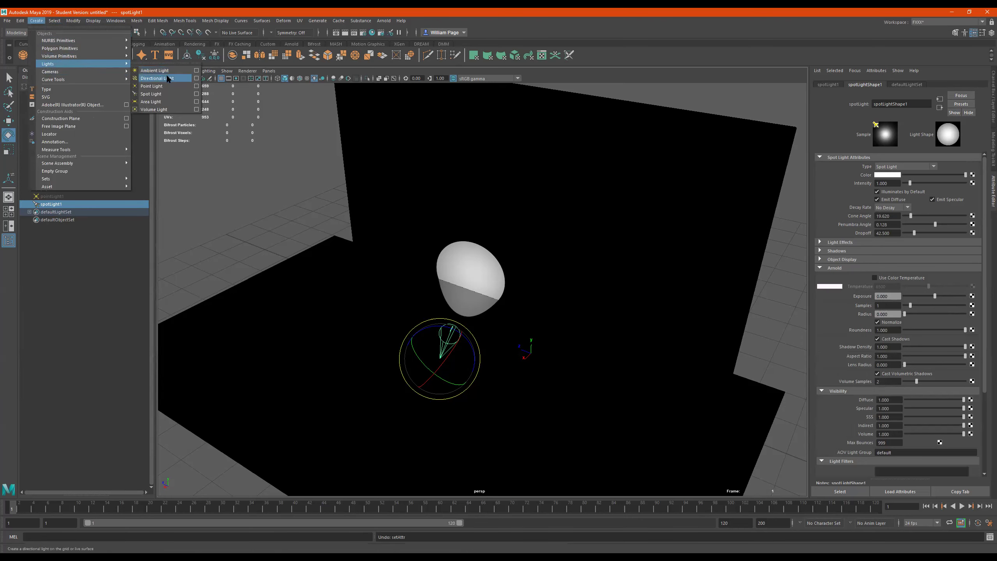
click(167, 78)
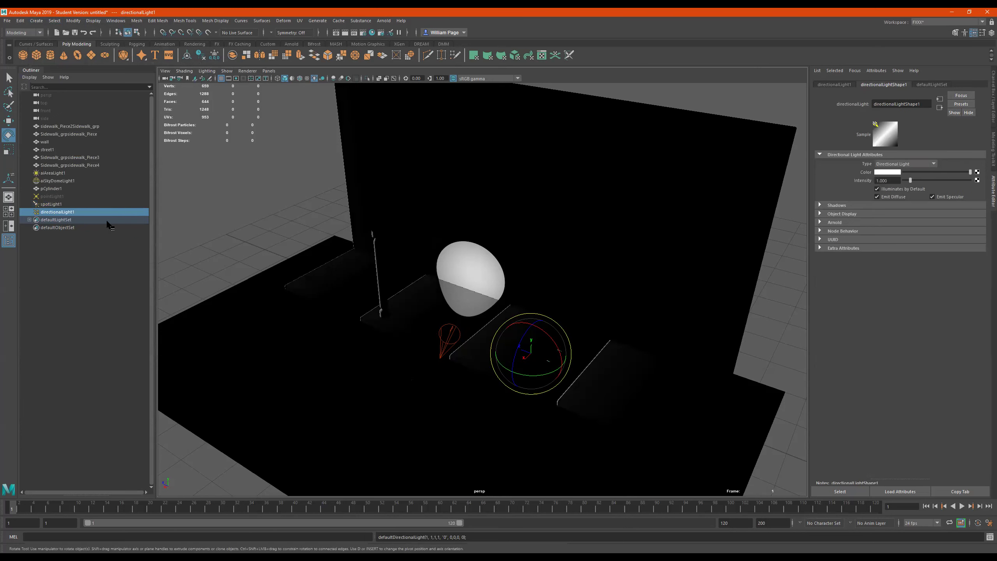
click(55, 197)
click(58, 204)
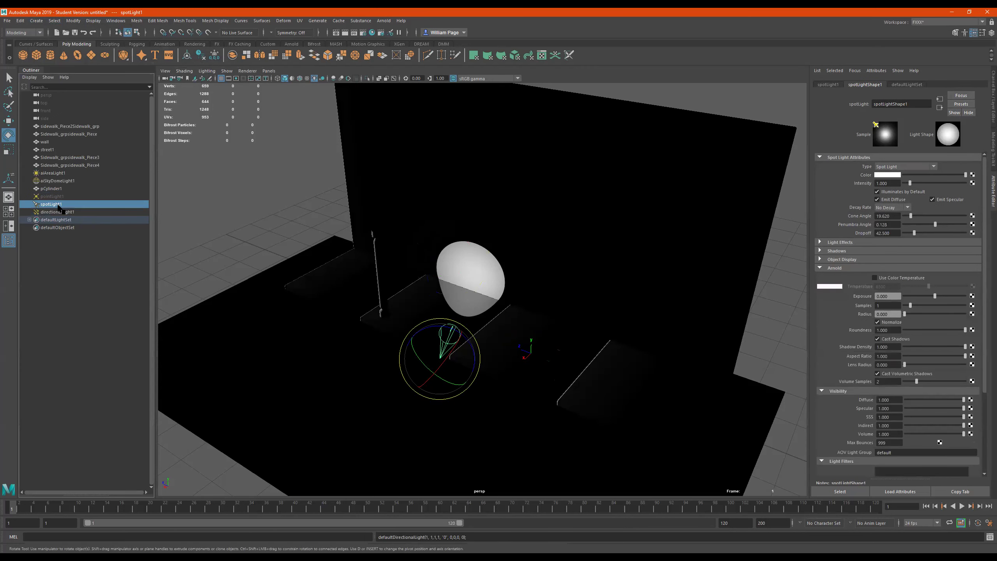
key(h)
Move directionalLight1 above the sidewalk and rotate it so it lights the wall, sidewalk and street
click(58, 213)
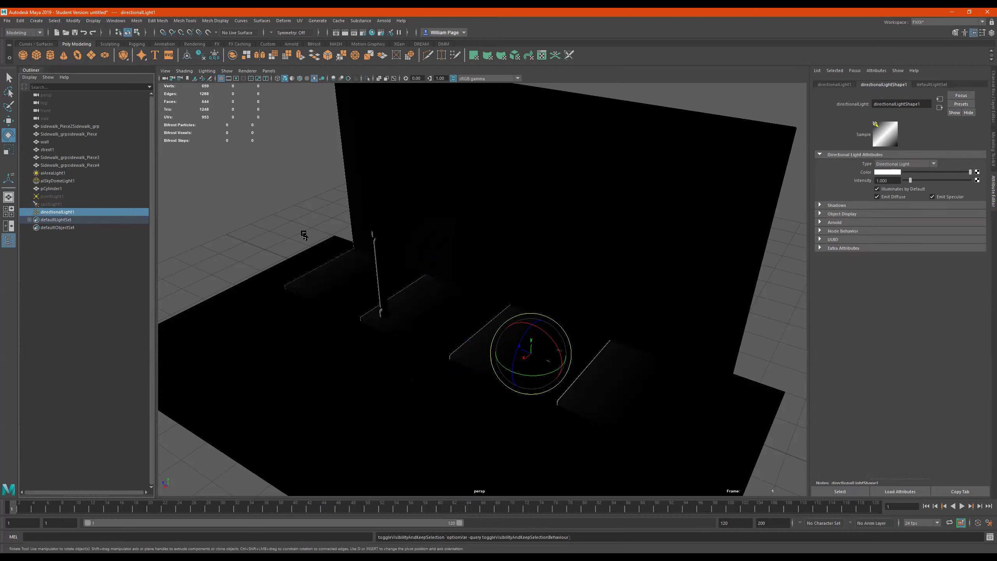
key(w)
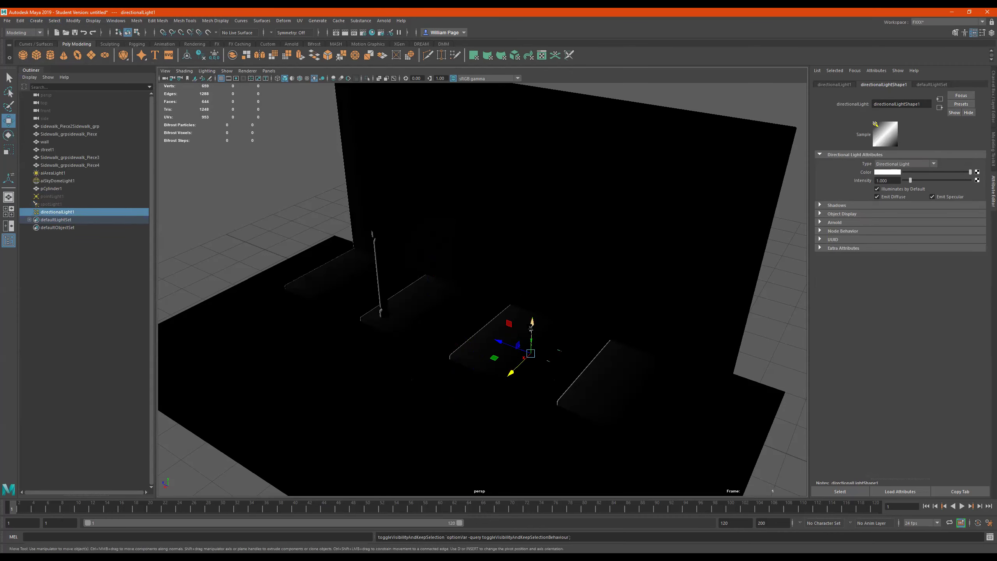
drag(531, 329, 405, 280)
key(r)
mouse_move(447, 318)
mouse_down()
mouse_move(515, 322)
mouse_move(440, 319)
mouse_move(454, 294)
mouse_move(456, 302)
mouse_up()
key(e)
Try different Arnold Exposure and Intensity values on the directional light
click(834, 223)
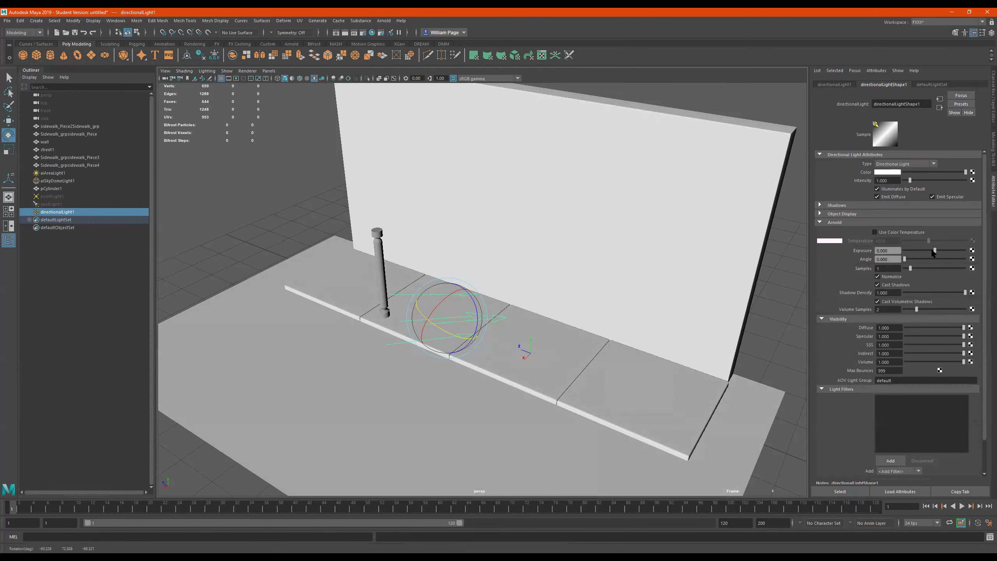
drag(934, 250, 906, 251)
key(ctrl+z)
drag(910, 181, 917, 181)
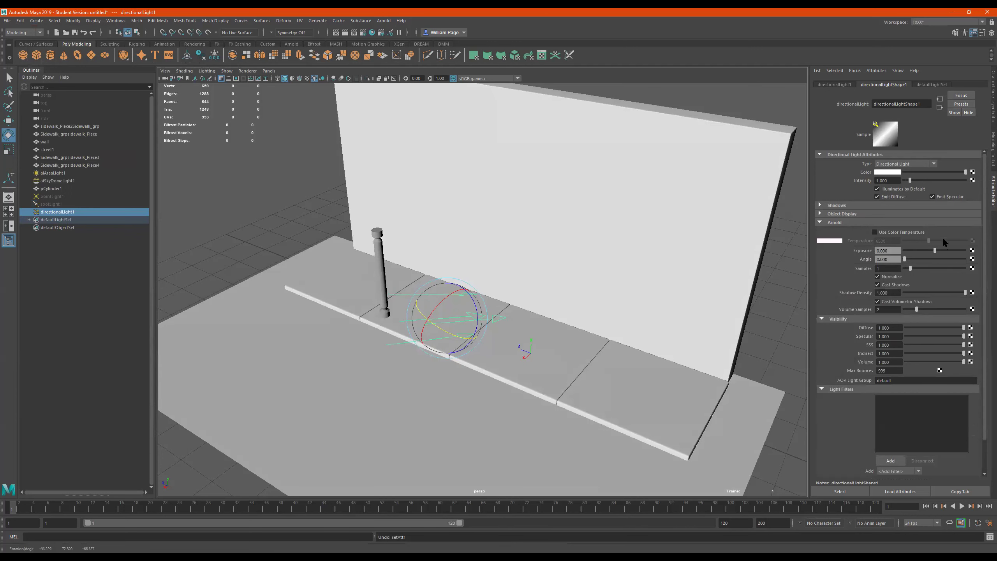